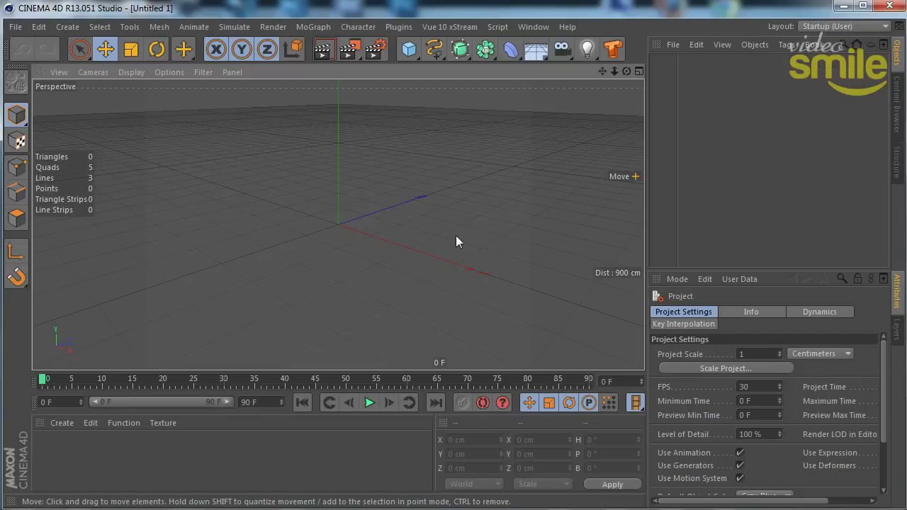
Add a sphere primitive to the scene and zoom the view in on it.
mouse_move(339, 218)
left_mouse_down("alt")
mouse_move(361, 265)
mouse_move(281, 310)
mouse_move(491, 330)
mouse_move(488, 289)
left_mouse_up("alt")
left_click_drag(411, 48, 700, 96)
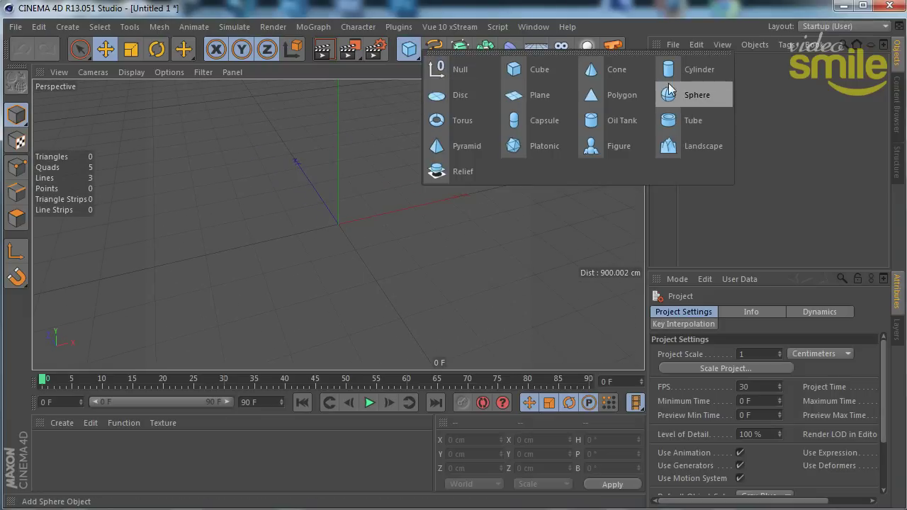
mouse_move(349, 200)
left_mouse_down("alt")
mouse_move(416, 238)
mouse_move(476, 201)
left_mouse_up("alt")
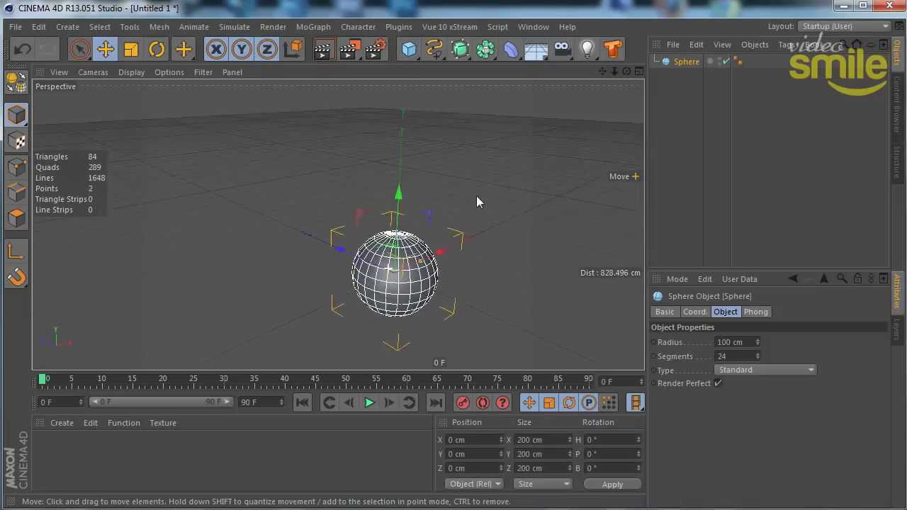
scroll(476, 201, "up", 3)
Make the sphere an Icosahedron type with 30 segments and frame it large.
left_click(741, 367)
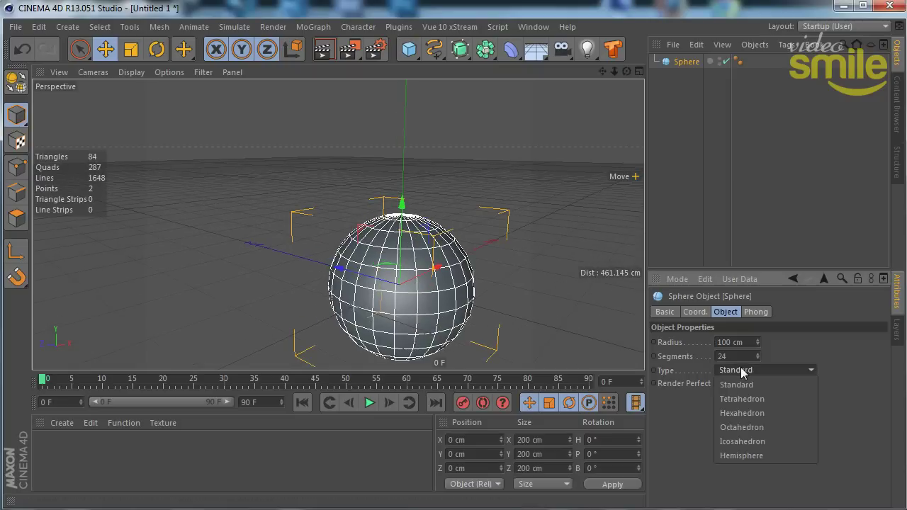
left_click(765, 442)
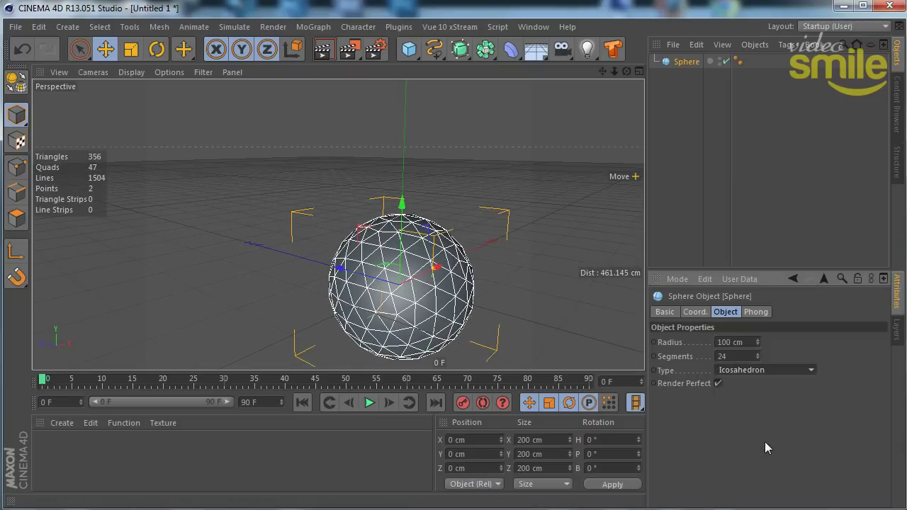
left_click_drag(388, 279, 594, 282, "alt")
left_click(730, 356)
type("30")
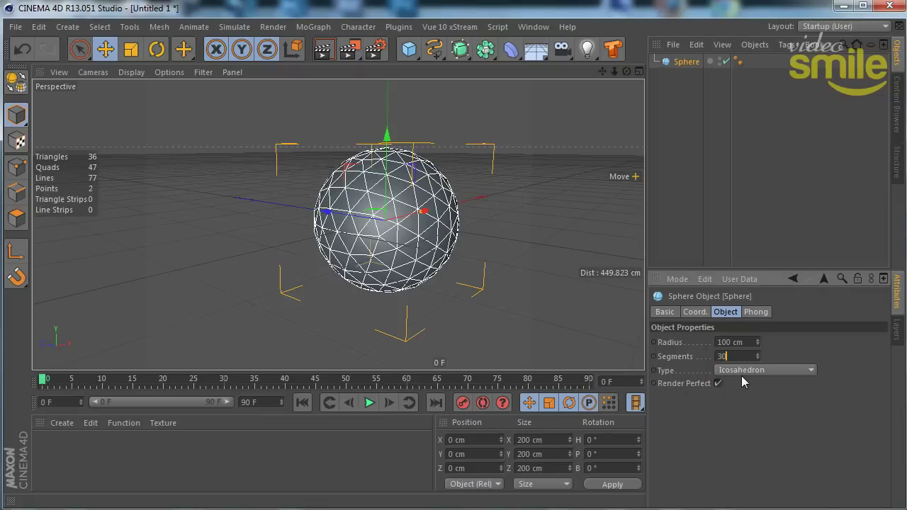
key("Return")
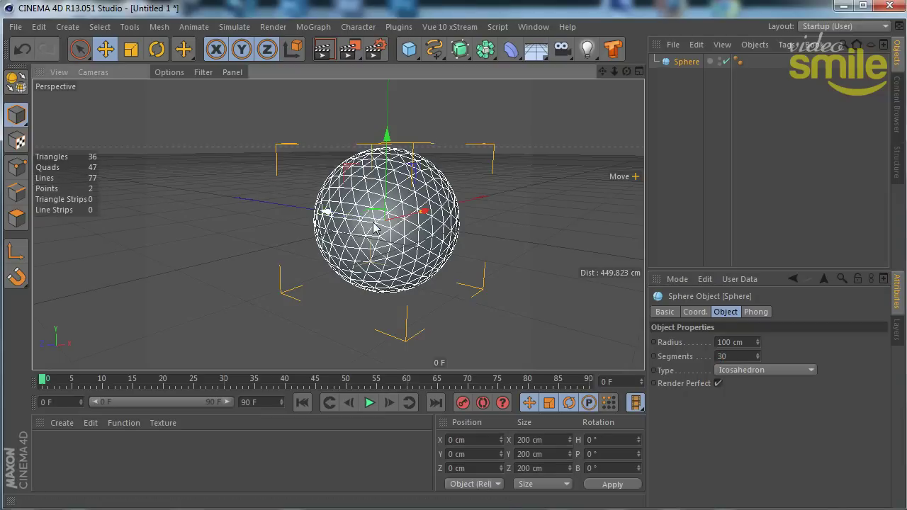
scroll(374, 226, "up", 5)
mouse_move(375, 227)
left_mouse_down("alt")
mouse_move(536, 228)
mouse_move(401, 248)
left_mouse_up("alt")
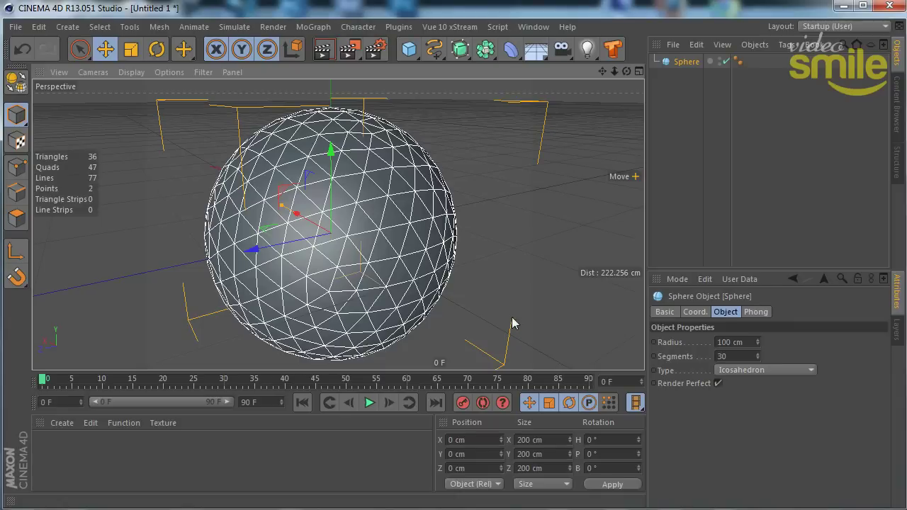
Add a Displacer deformer as a child of the sphere.
left_click(515, 57)
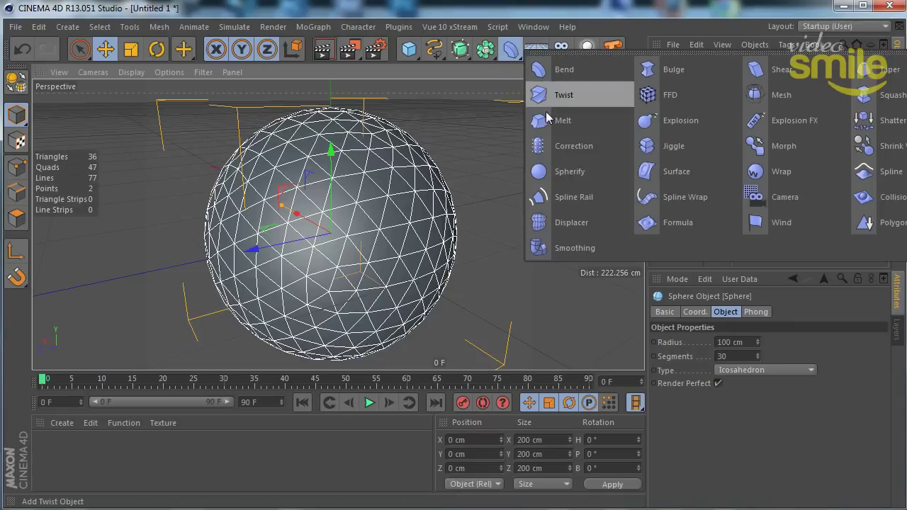
left_click(601, 226)
left_click_drag(671, 76, 672, 76)
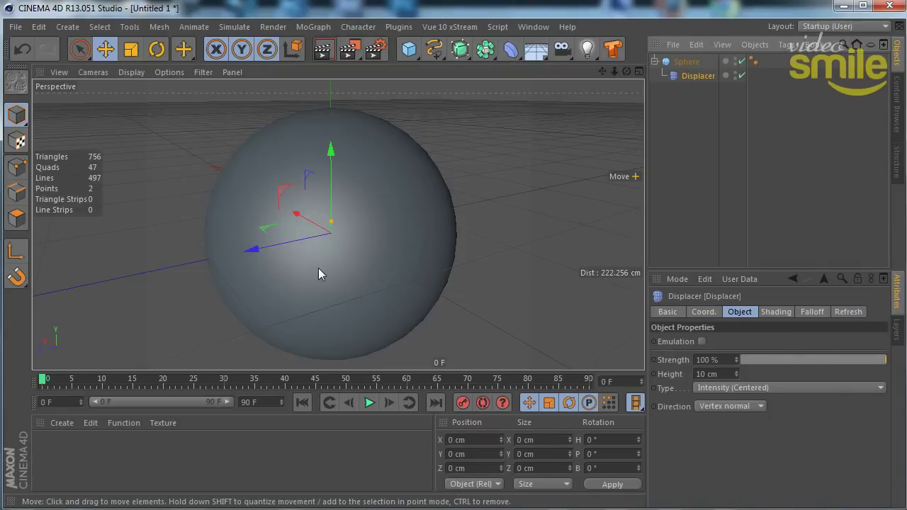
middle_click_drag(318, 268, 338, 261)
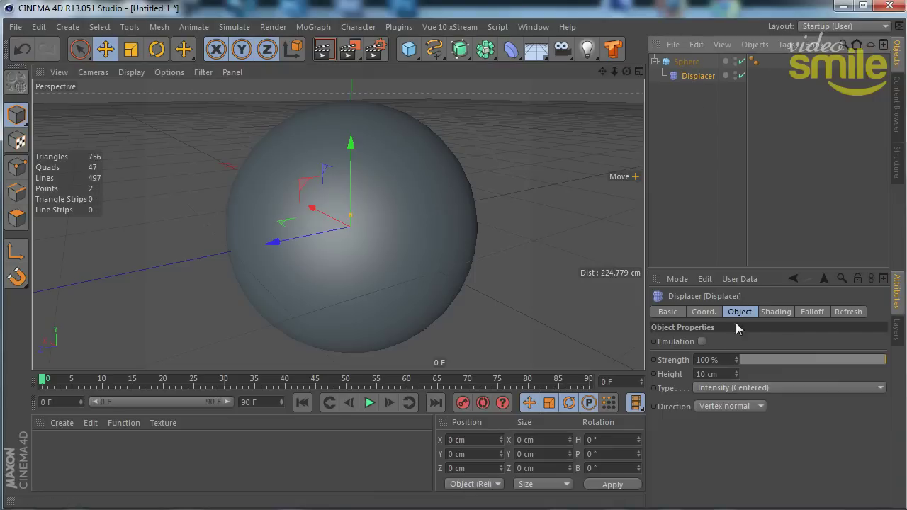
Load a Noise shader into the Displacer's Shader slot and show its properties.
left_click(776, 312)
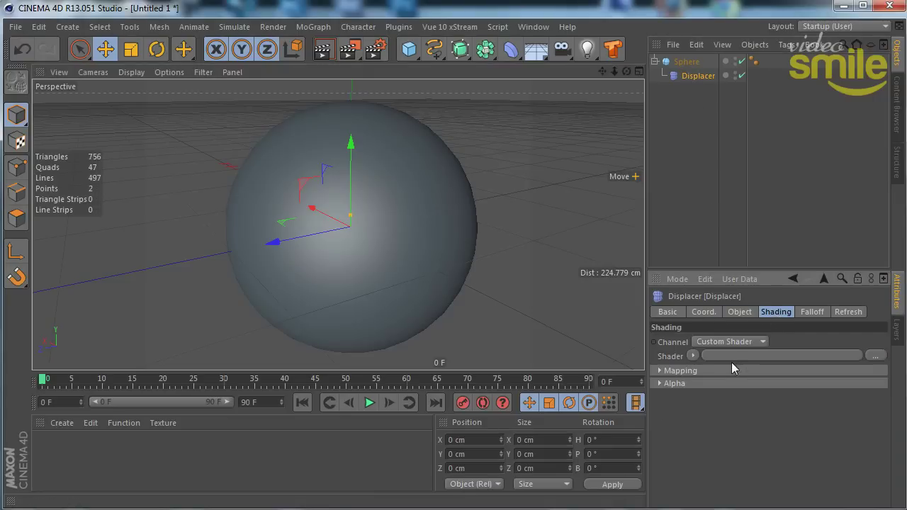
left_click(692, 357)
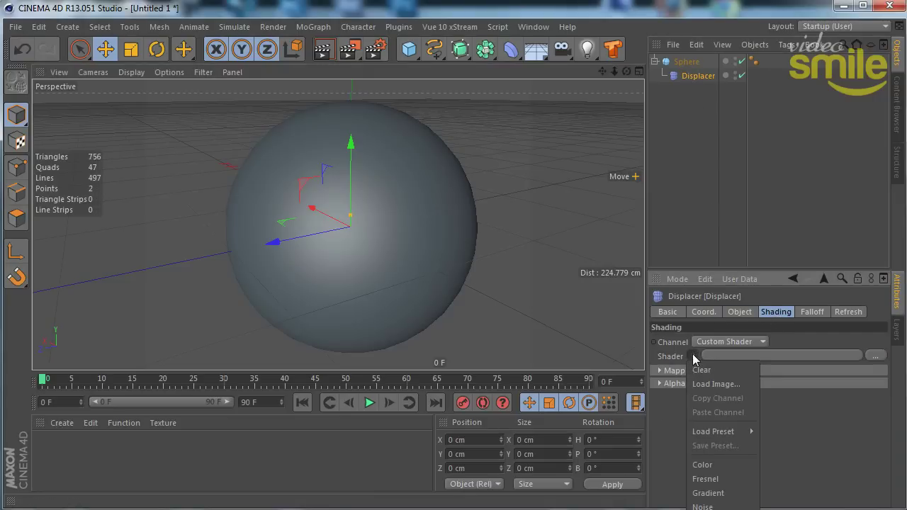
left_click(716, 508)
left_click(712, 387)
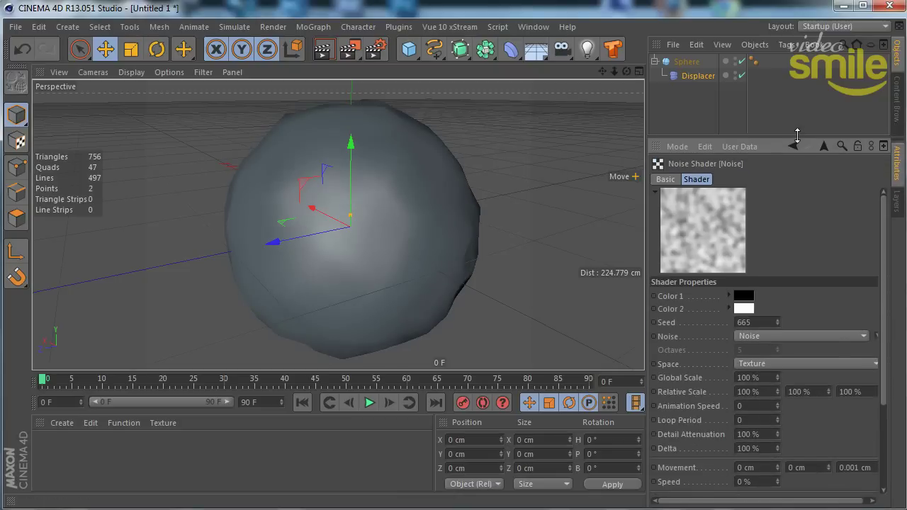
Set the Noise shader's Global Scale to 600%.
left_click_drag(786, 271, 792, 136)
left_click_drag(767, 372, 731, 376)
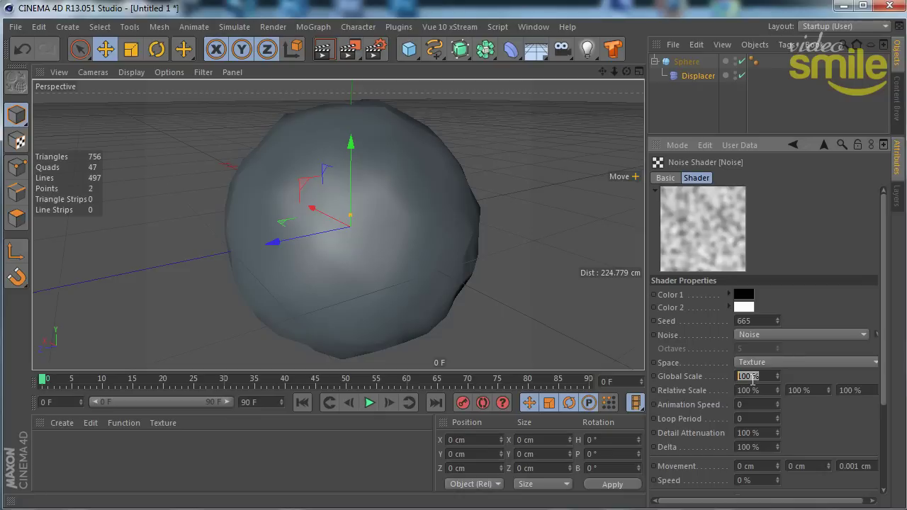
type("600")
key("Return")
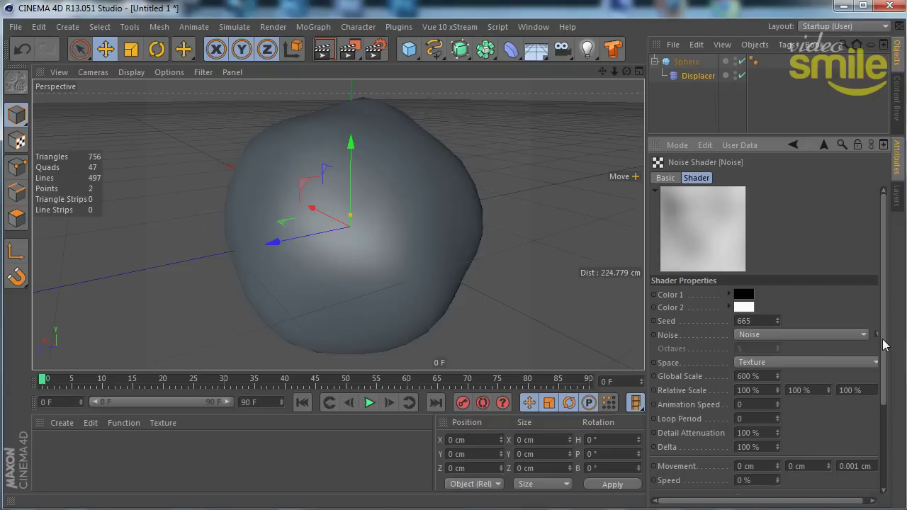
Widen the viewport and orbit around the broad, lumpy sphere.
left_click_drag(647, 239, 668, 245)
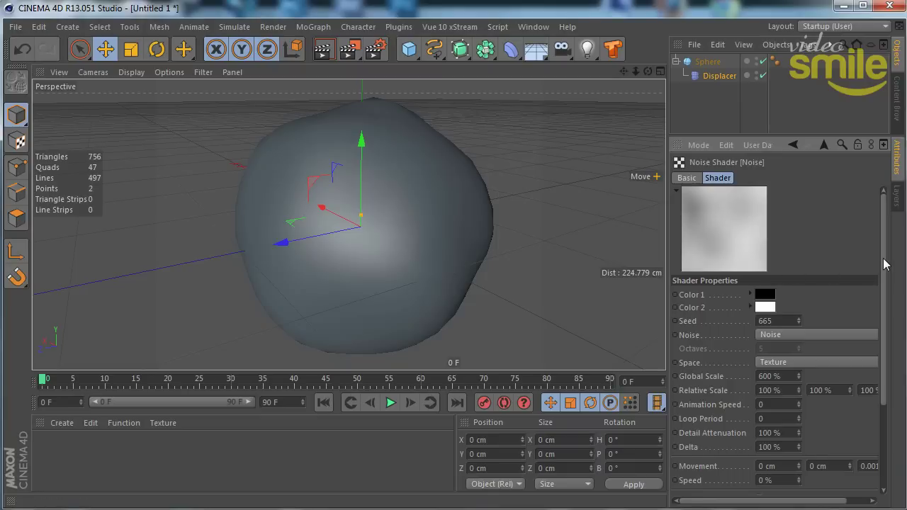
left_click_drag(884, 264, 885, 268)
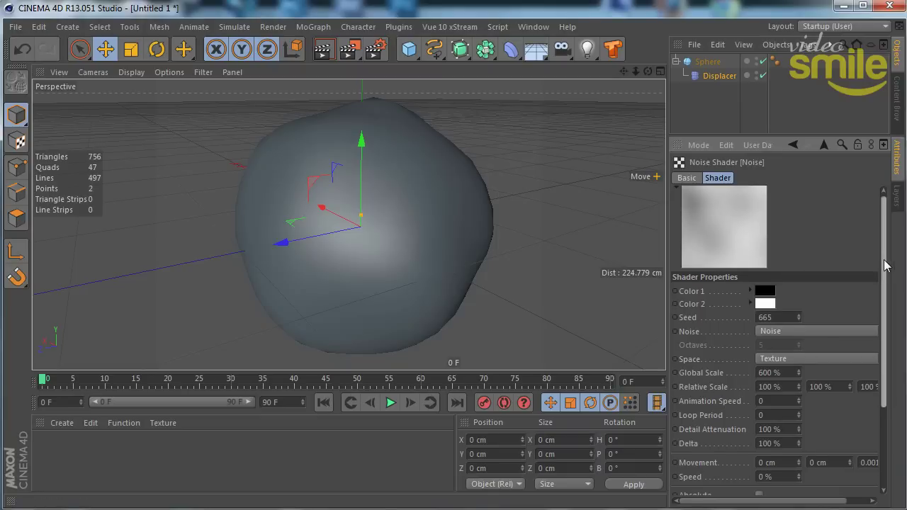
left_click_drag(884, 265, 884, 271)
mouse_move(364, 209)
left_mouse_down("alt")
mouse_move(448, 191)
mouse_move(373, 238)
mouse_move(359, 259)
mouse_move(453, 247)
left_mouse_up("alt")
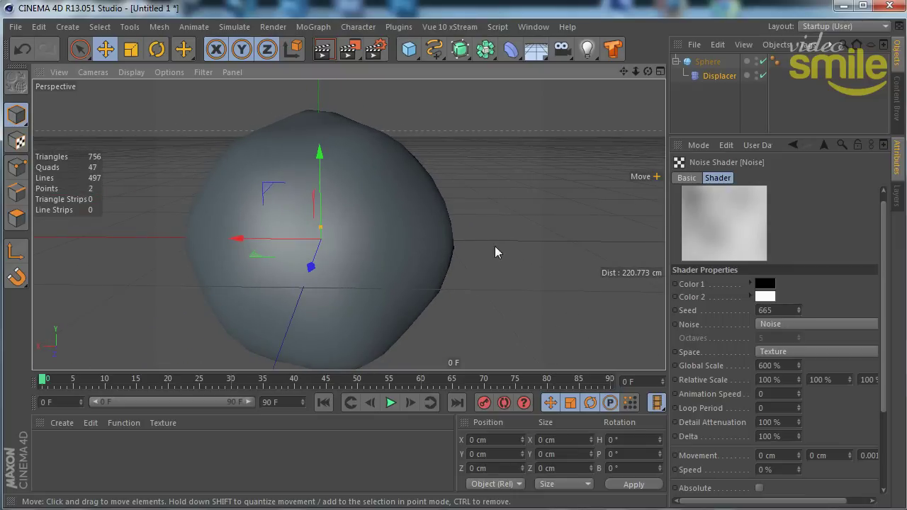
mouse_move(263, 253)
left_mouse_down("alt")
mouse_move(407, 254)
mouse_move(274, 239)
mouse_move(411, 251)
left_mouse_up("alt")
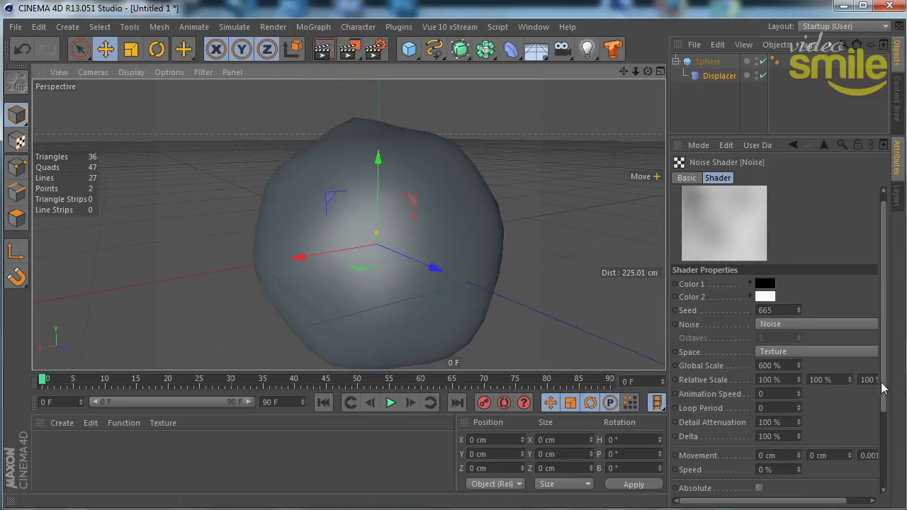
scroll(882, 388, "down", 1)
left_click_drag(885, 366, 886, 375)
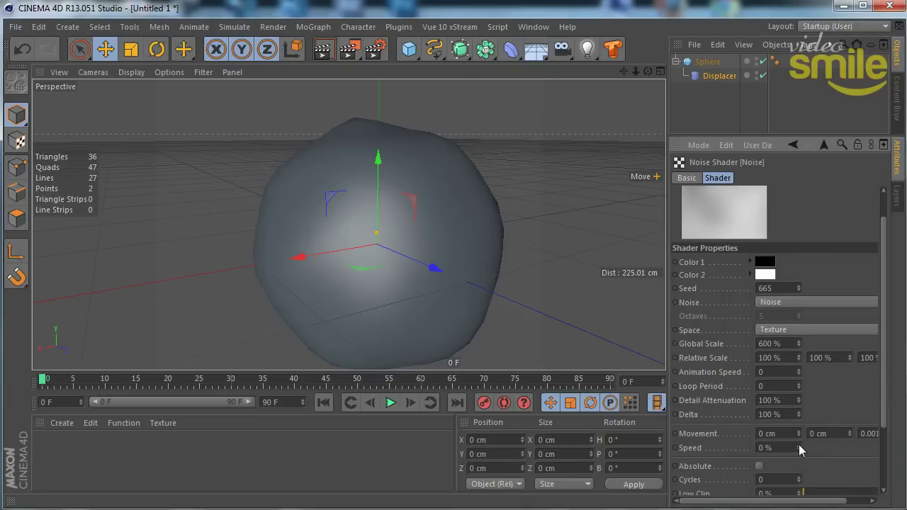
Play the animation and set the Noise Animation Speed to 3.
left_click(390, 402)
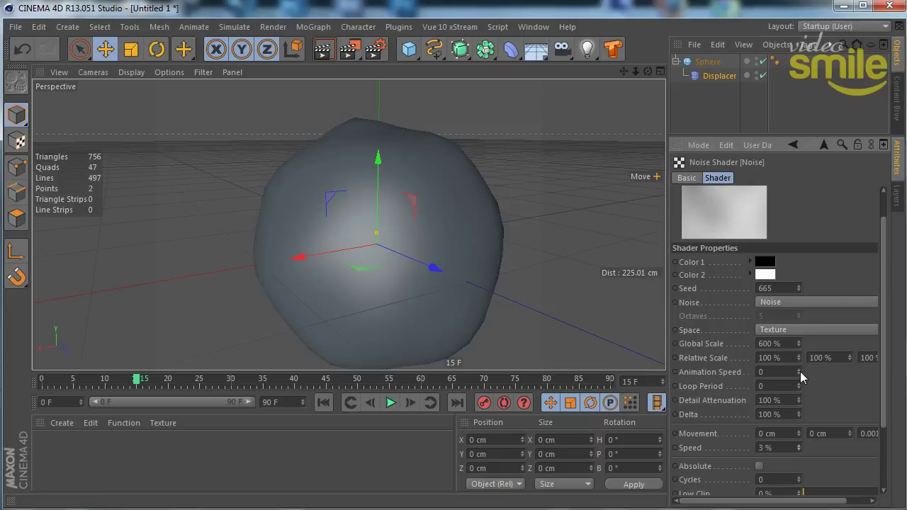
left_click(391, 401)
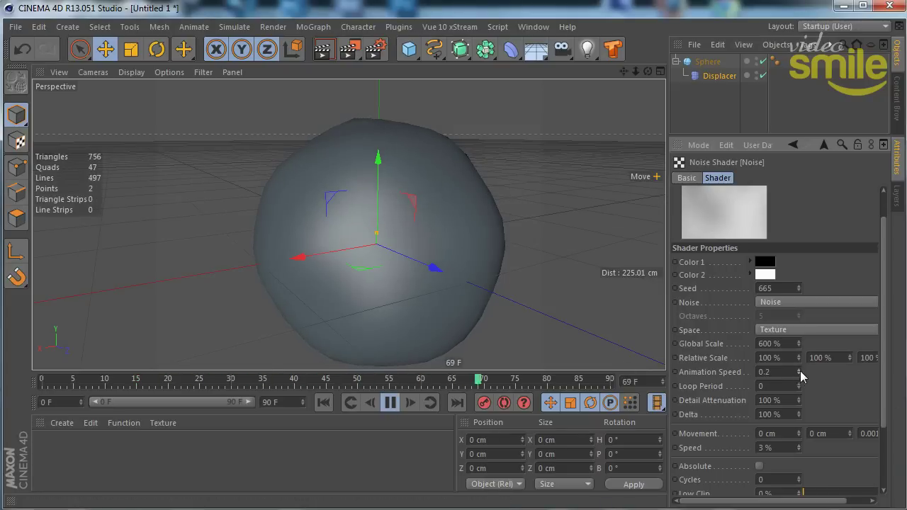
left_click_drag(800, 370, 799, 368)
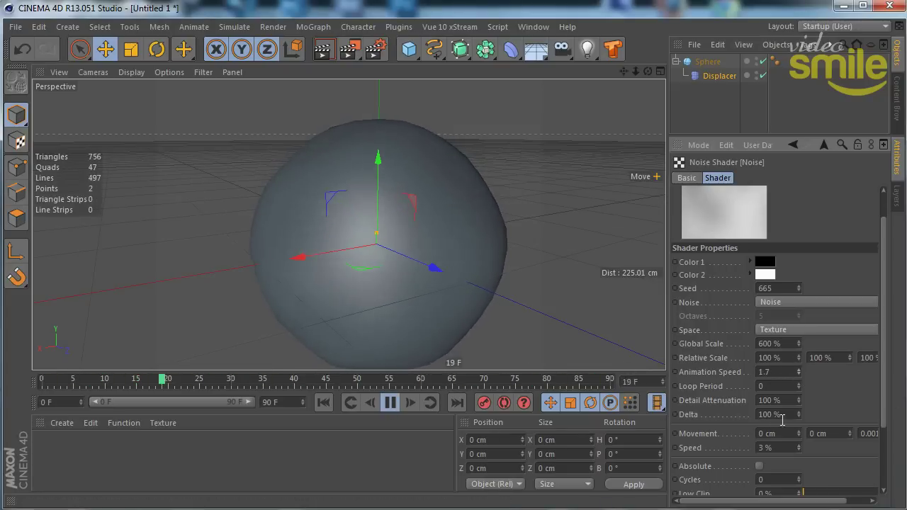
left_click(782, 372)
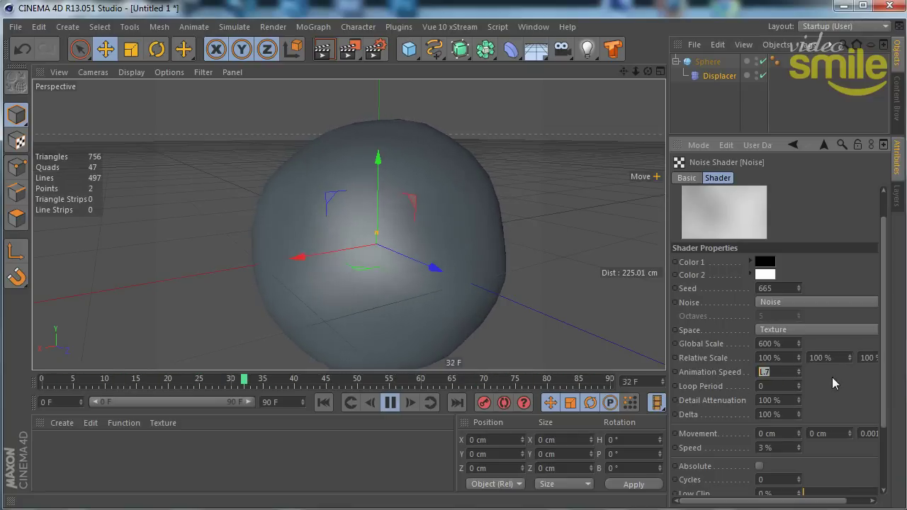
type("3")
key("Return")
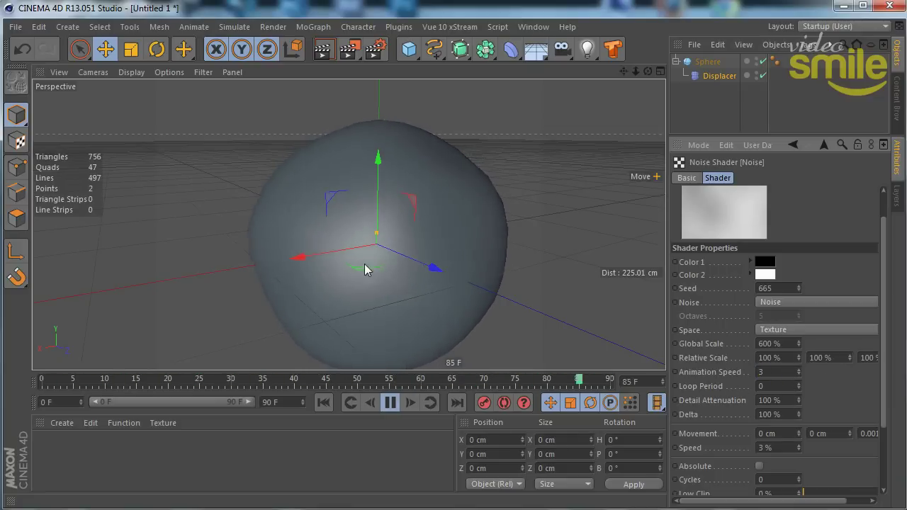
mouse_move(344, 259)
left_mouse_down("alt")
mouse_move(491, 257)
mouse_move(415, 279)
left_mouse_up("alt")
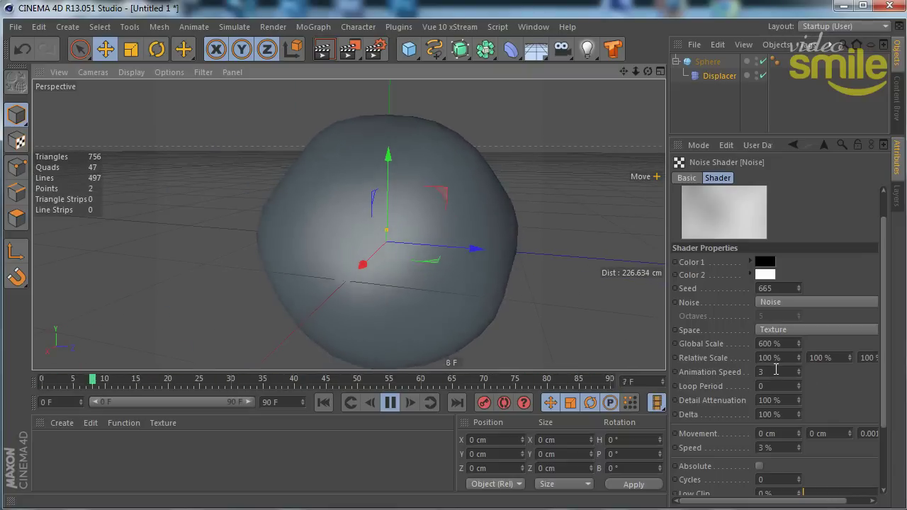
Lower Animation Speed to 1 and extend the animation range to 300 frames.
double_click(777, 375)
type("1")
key("Return")
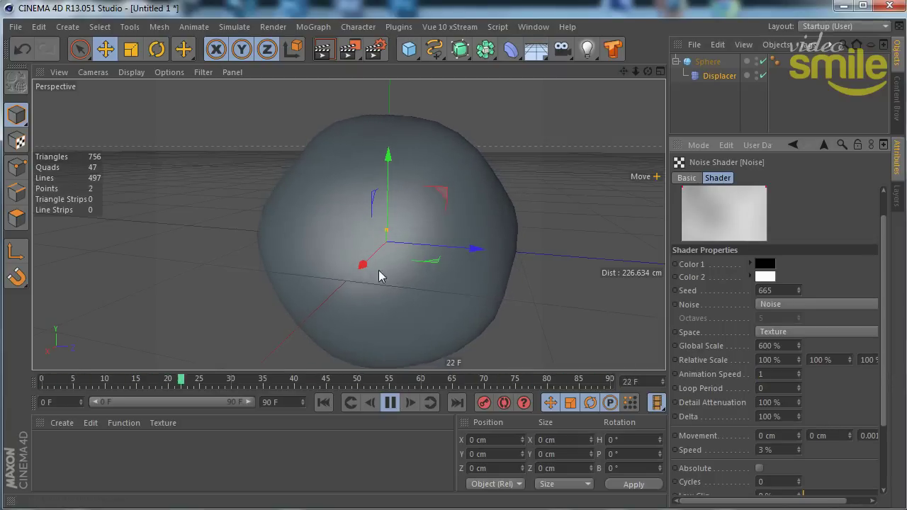
left_click_drag(388, 272, 437, 294, "alt")
mouse_move(250, 402)
left_mouse_down()
mouse_move(150, 402)
mouse_move(252, 402)
left_mouse_up()
type("30")
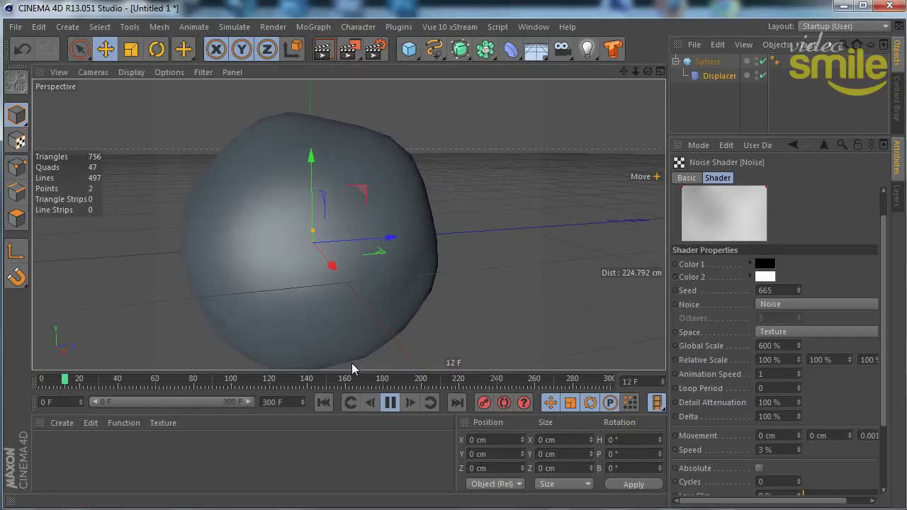
mouse_move(354, 340)
left_mouse_down("alt")
mouse_move(445, 250)
mouse_move(507, 257)
left_mouse_up("alt")
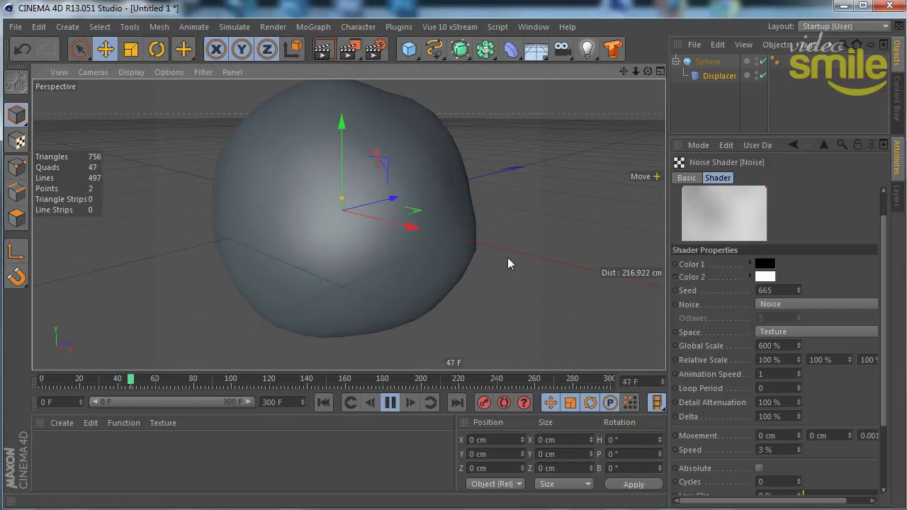
Settle the Noise Animation Speed at 0.7.
left_click(772, 374)
type(".7")
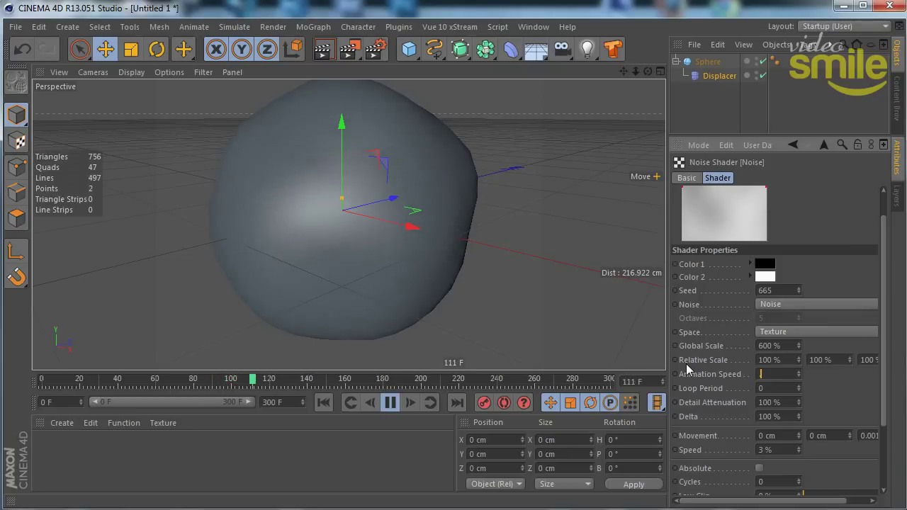
key("Return")
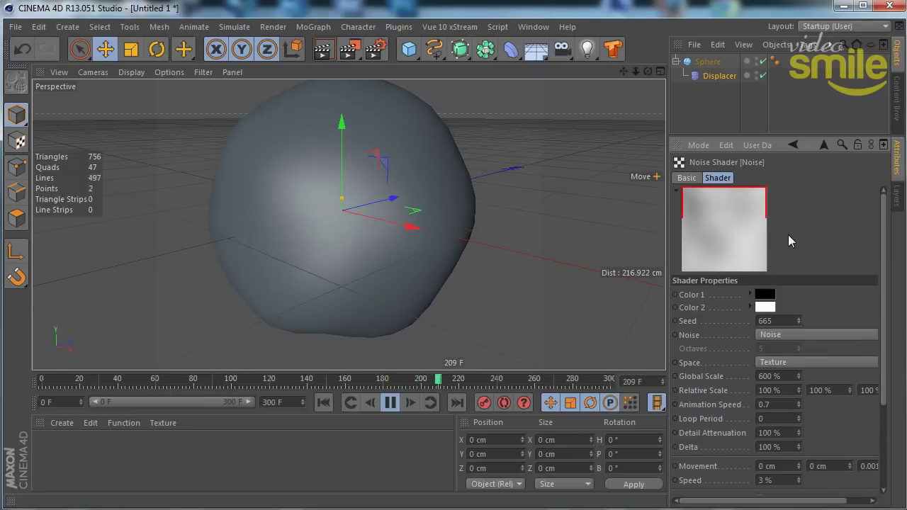
left_click(718, 76)
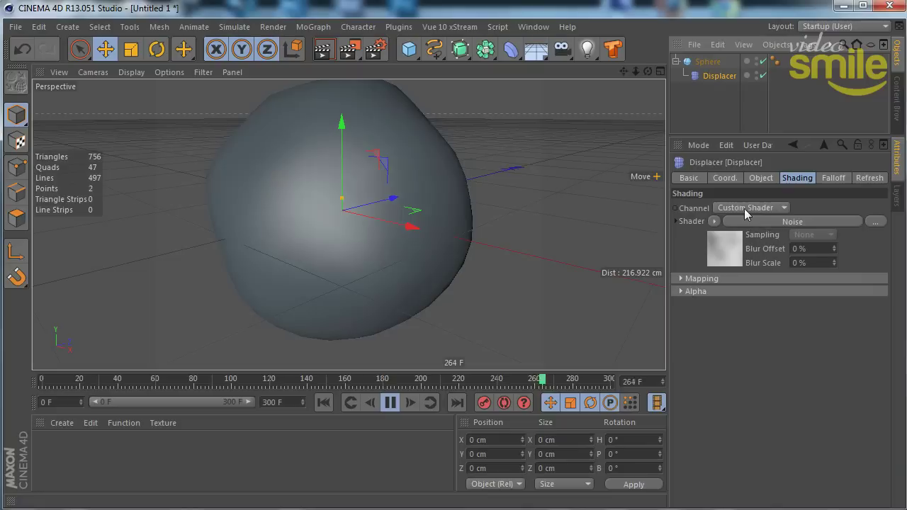
Drag the Displacer's Strength up to 227% and orbit to check the bolder lumps.
left_click(761, 178)
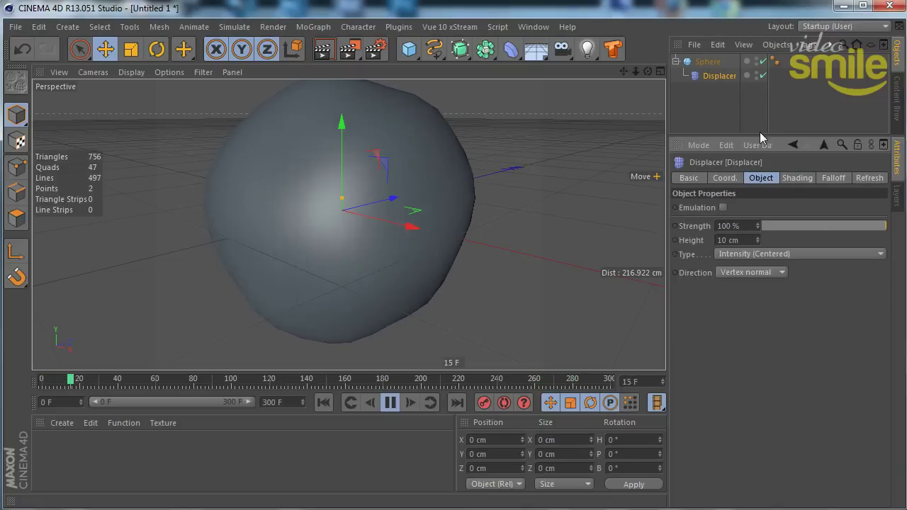
left_click_drag(761, 136, 752, 236)
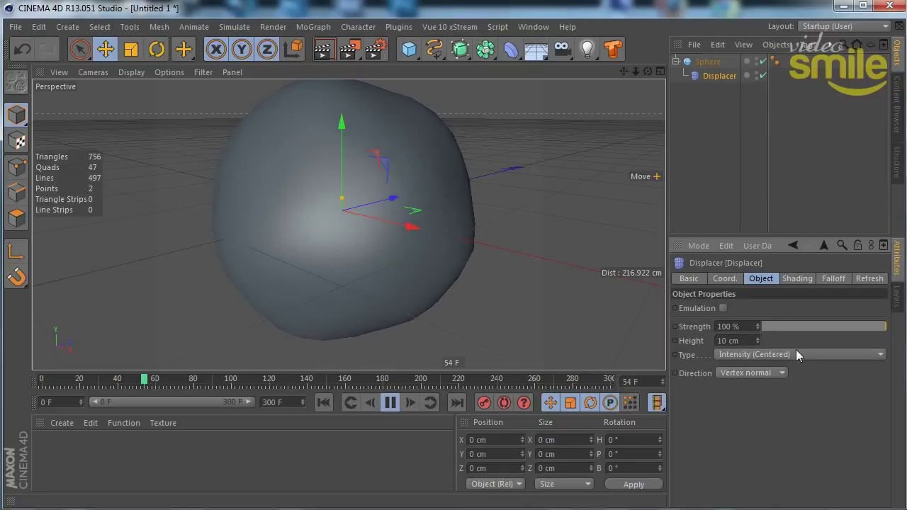
left_click_drag(761, 331, 852, 325)
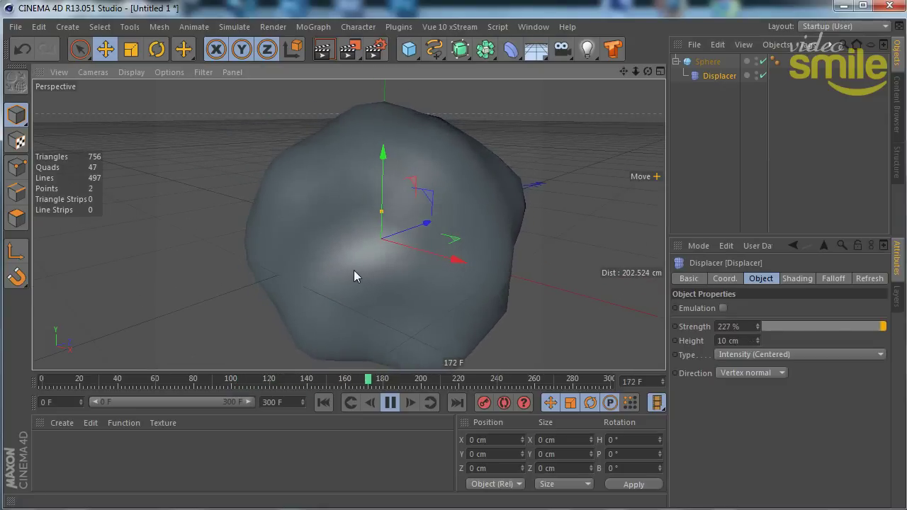
mouse_move(367, 264)
left_mouse_down("alt")
mouse_move(442, 258)
mouse_move(426, 252)
left_mouse_up("alt")
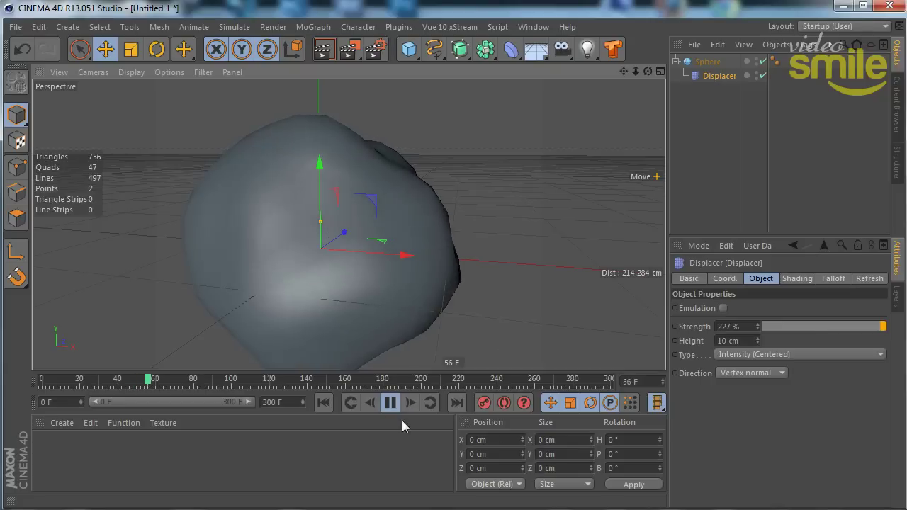
left_click(390, 401)
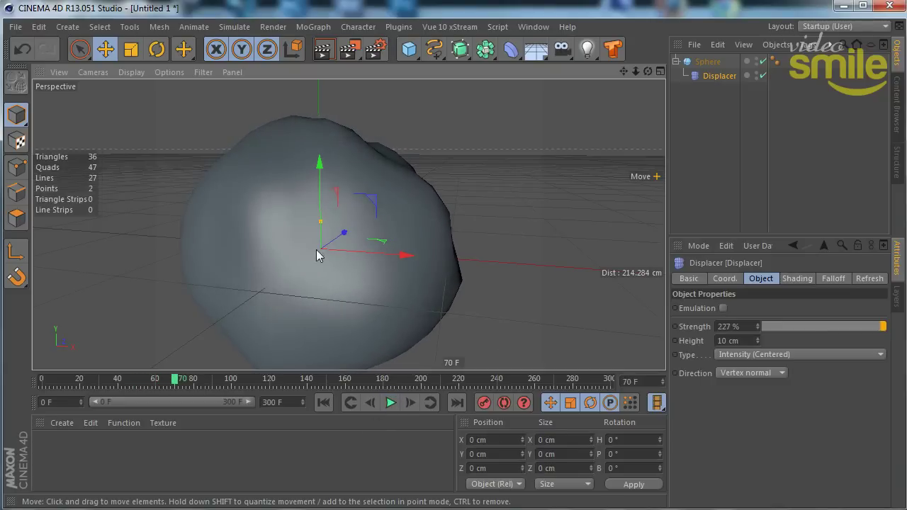
Orbit around the lumpy sphere, then select Sphere and open the MoGraph menu.
mouse_move(318, 253)
left_mouse_down("alt")
mouse_move(414, 222)
mouse_move(399, 237)
left_mouse_up("alt")
left_click(780, 159)
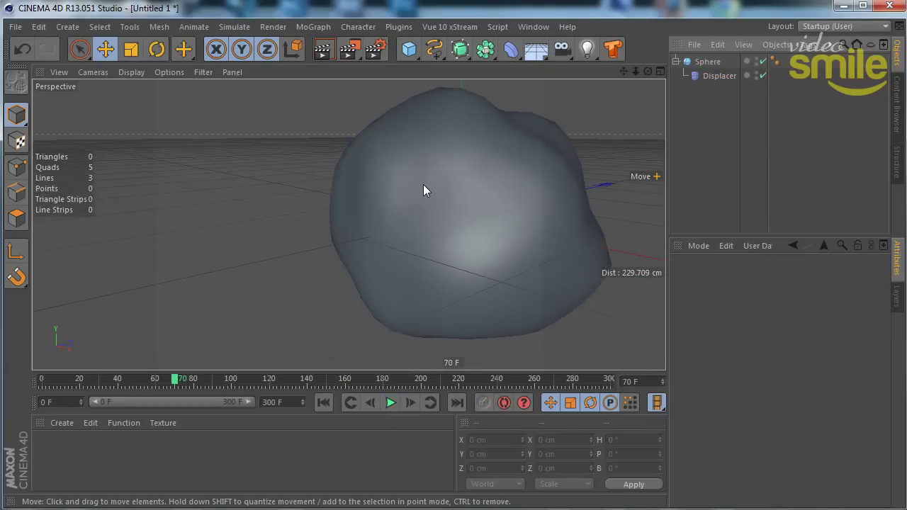
left_click_drag(423, 184, 331, 218, "alt")
right_click_drag(342, 216, 398, 280, "alt")
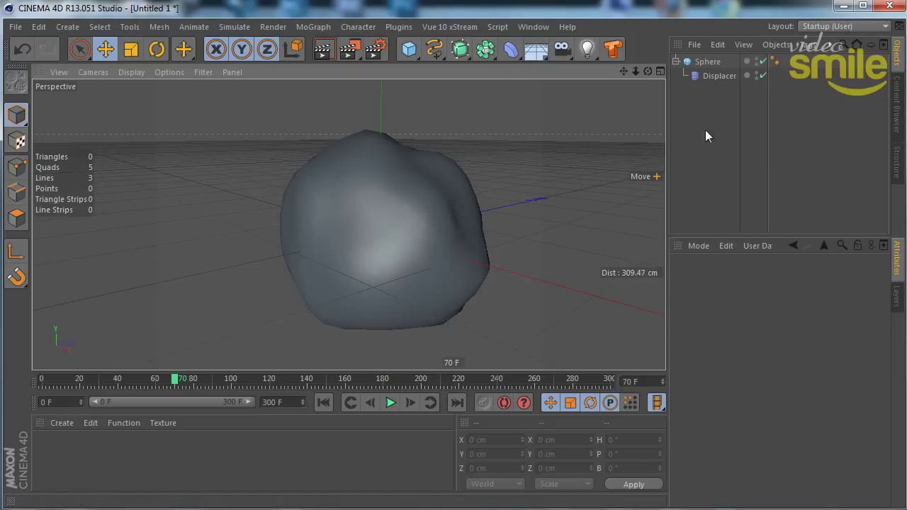
left_click(709, 62)
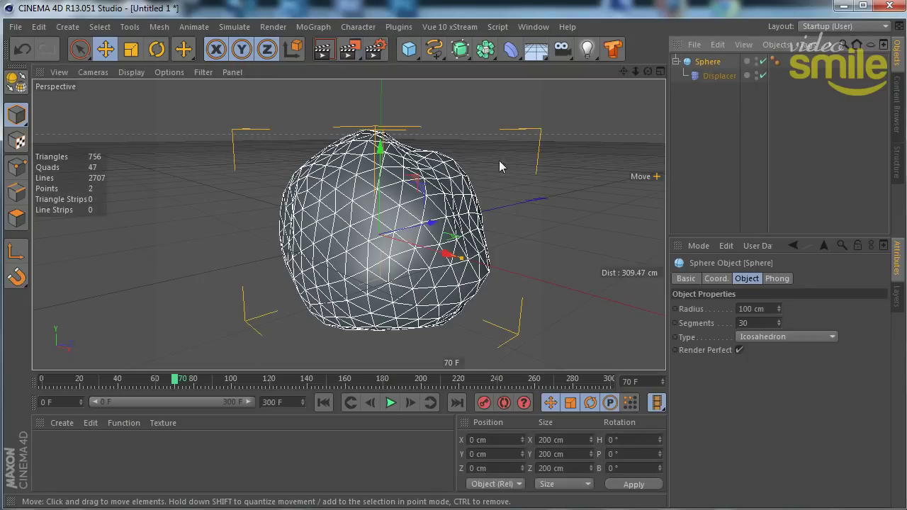
left_click(318, 27)
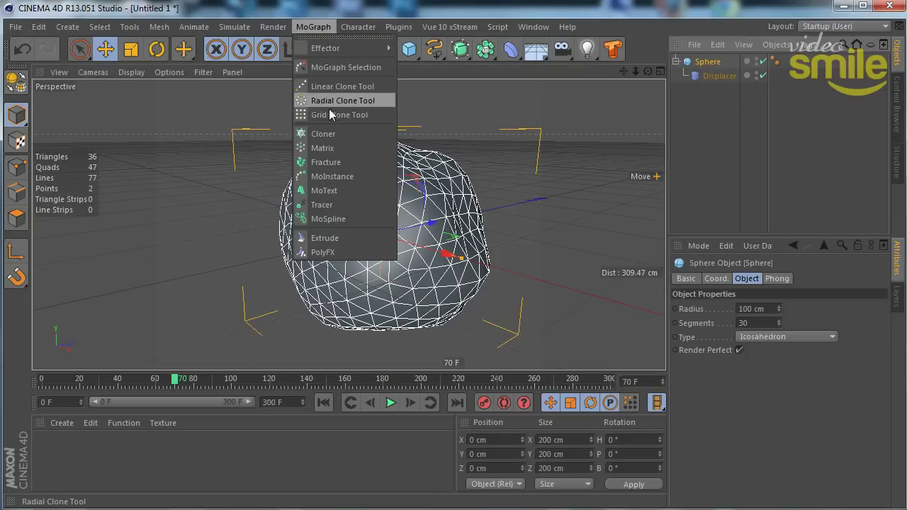
Wrap the displaced sphere in a new Cloner.
left_click(333, 134)
left_click(733, 168)
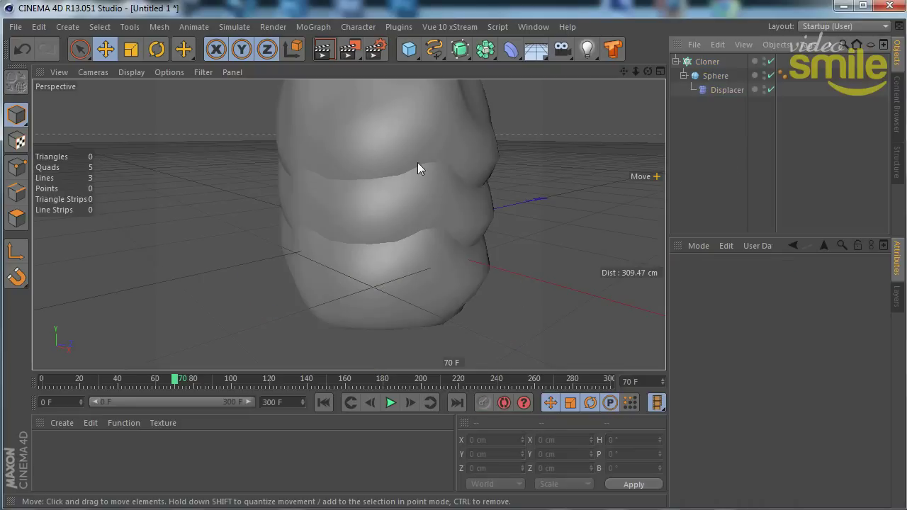
scroll(397, 265, "down", 3)
scroll(399, 276, "down", 2)
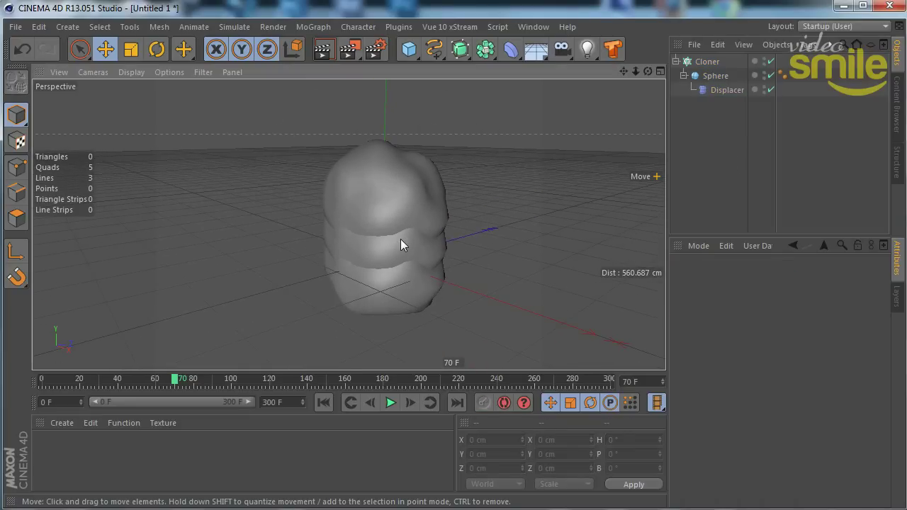
Lower the sphere's segments to 15 and look over the clones.
left_click(717, 76)
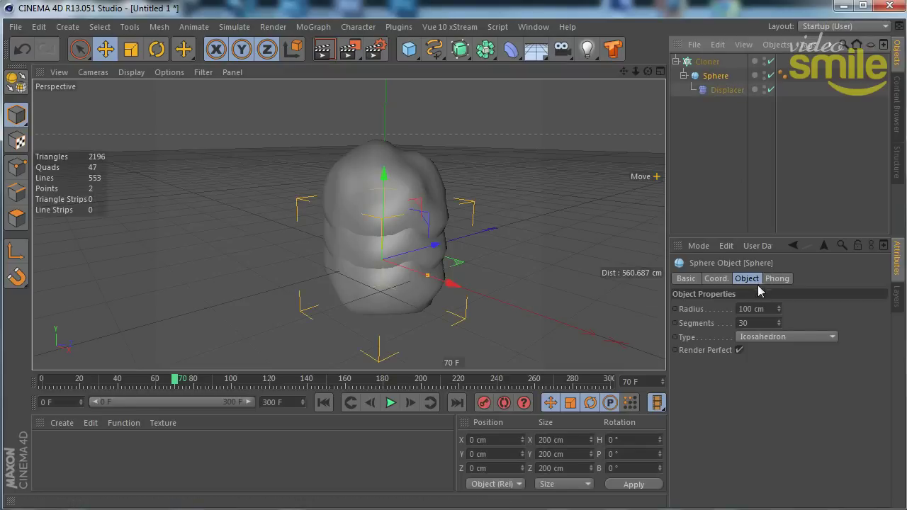
left_click(756, 325)
type("15")
key("Return")
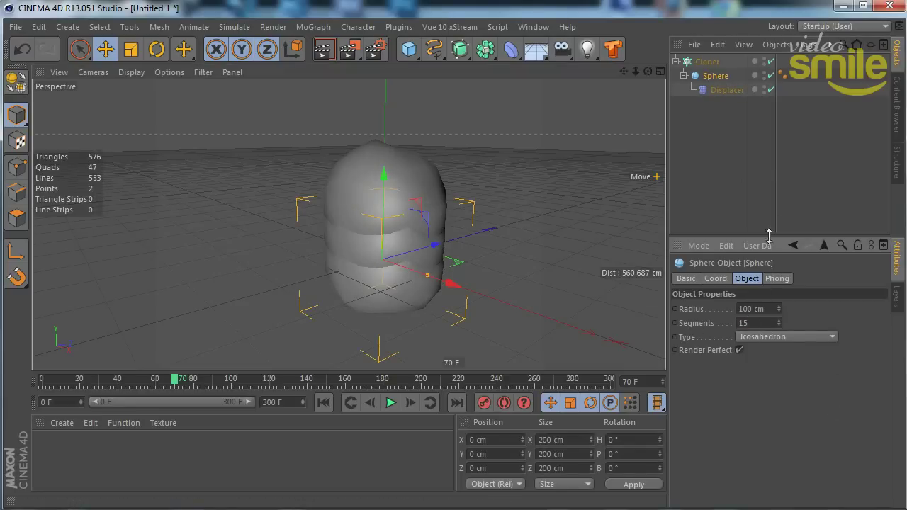
left_click(760, 144)
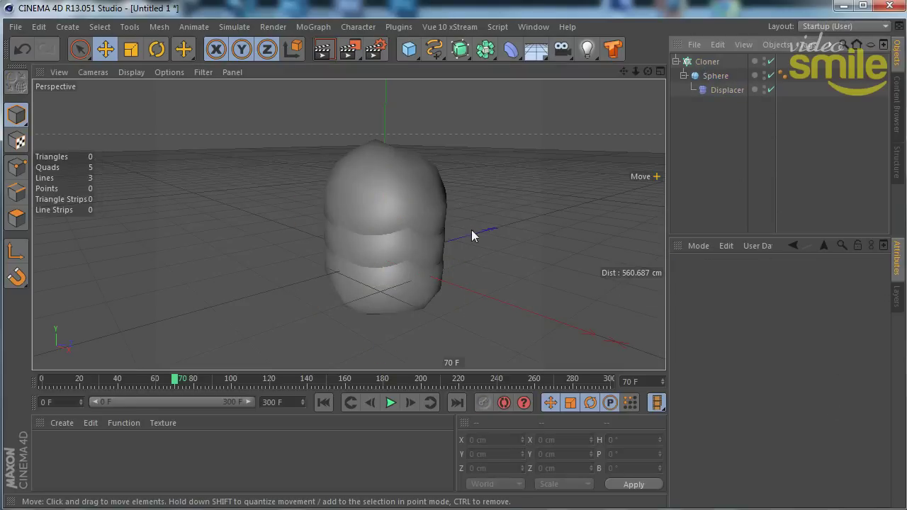
left_click_drag(379, 257, 440, 239, "alt")
left_click_drag(331, 259, 375, 255)
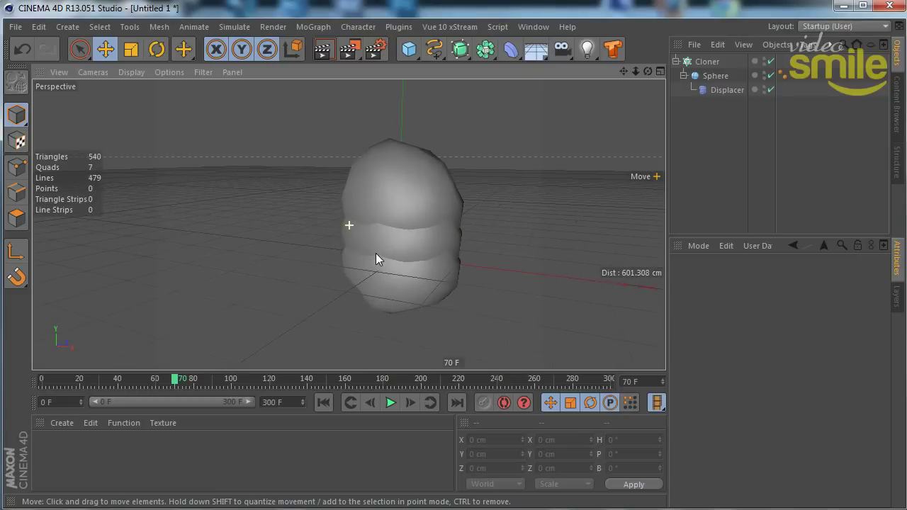
Select the Cloner and open its Mode list to pick Grid Array.
left_click(715, 76)
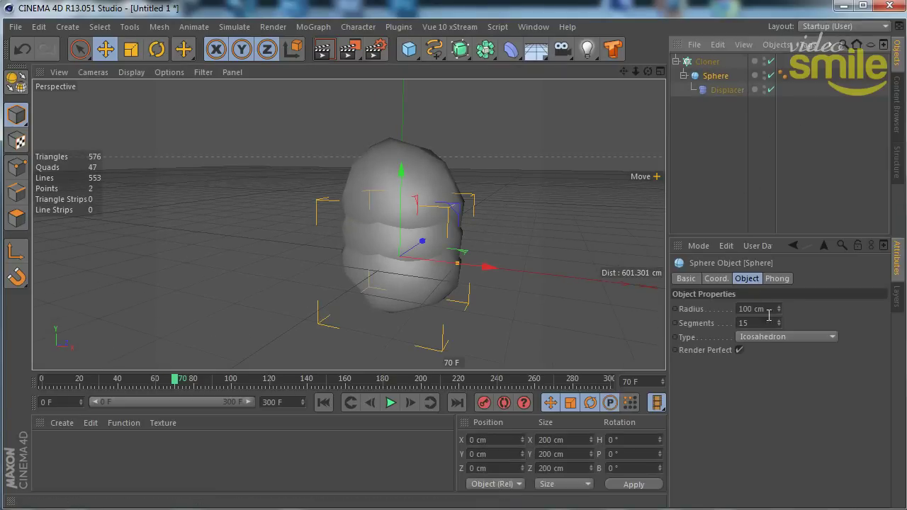
left_click(706, 61)
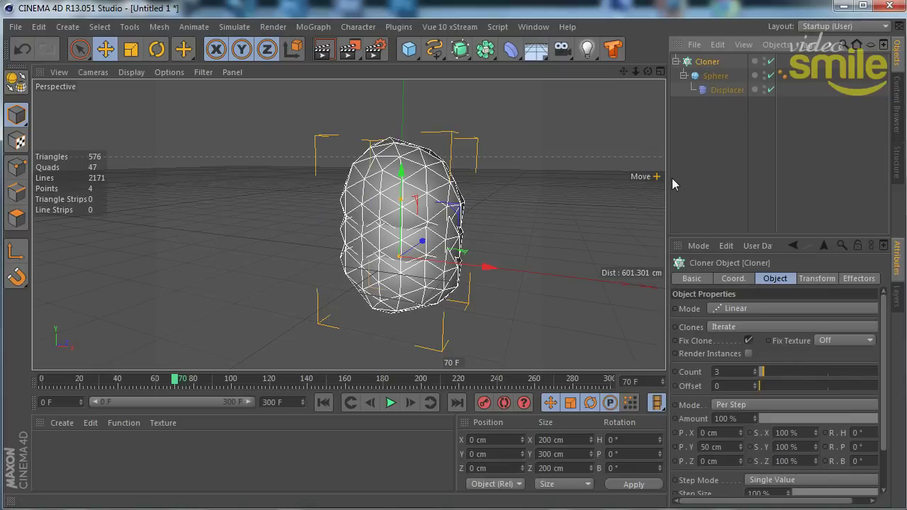
left_click_drag(664, 177, 640, 181)
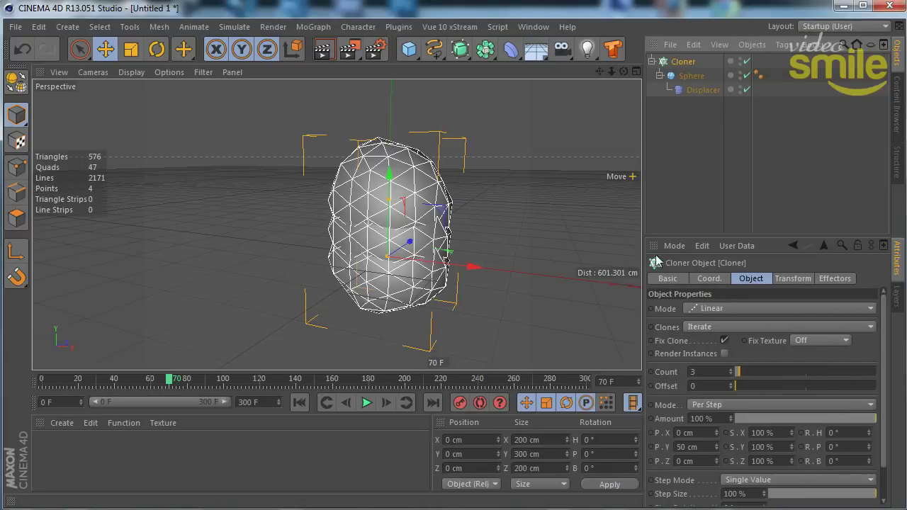
left_click(753, 307)
Switch the Cloner to Grid Array and start entering clone counts.
left_click(705, 361)
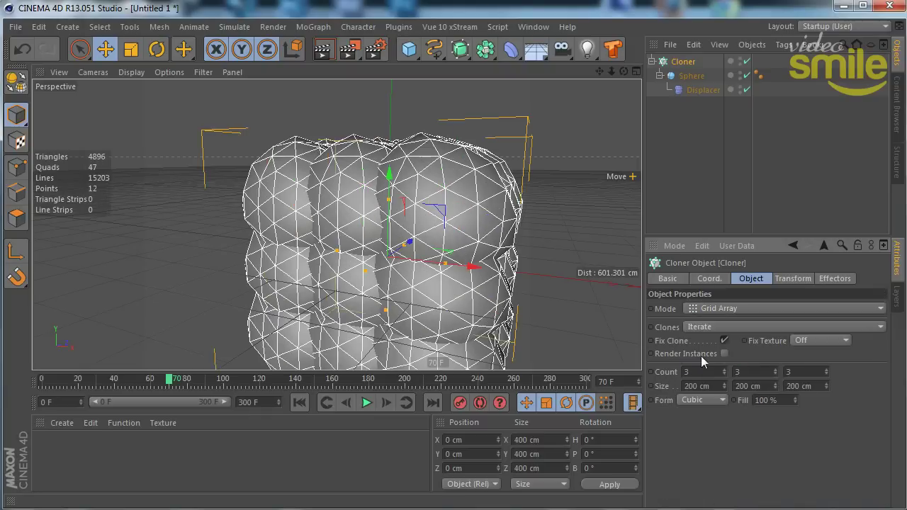
mouse_move(347, 228)
left_mouse_down("alt")
mouse_move(450, 259)
mouse_move(348, 219)
mouse_move(409, 218)
mouse_move(347, 155)
left_mouse_up("alt")
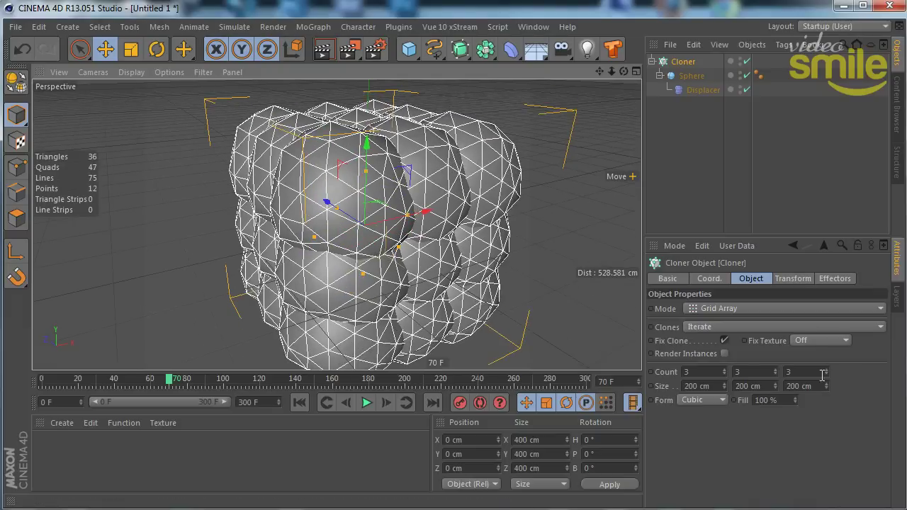
double_click(707, 372)
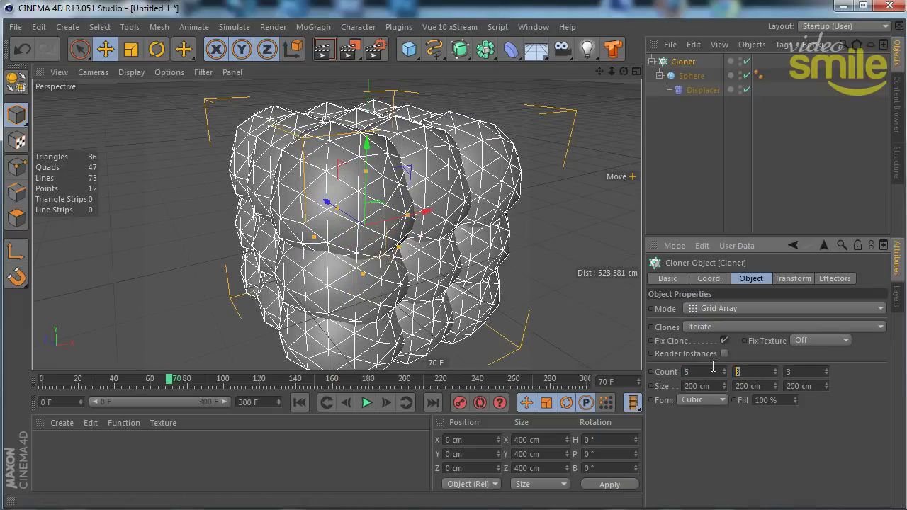
type("5")
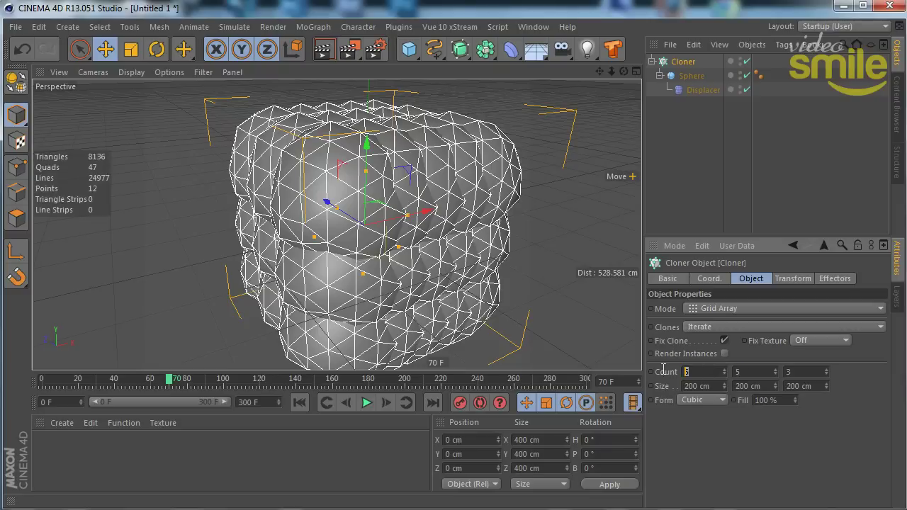
key("Return")
key("Tab")
type("10")
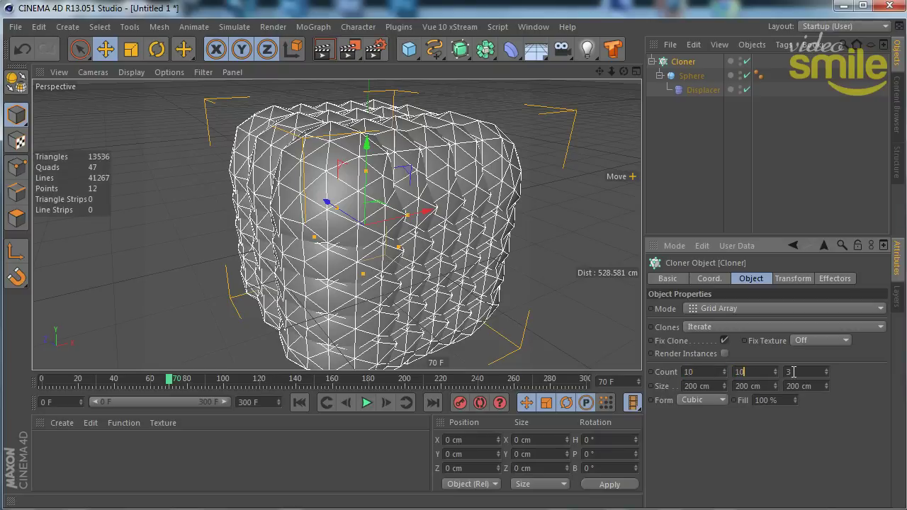
key("Tab")
type("10")
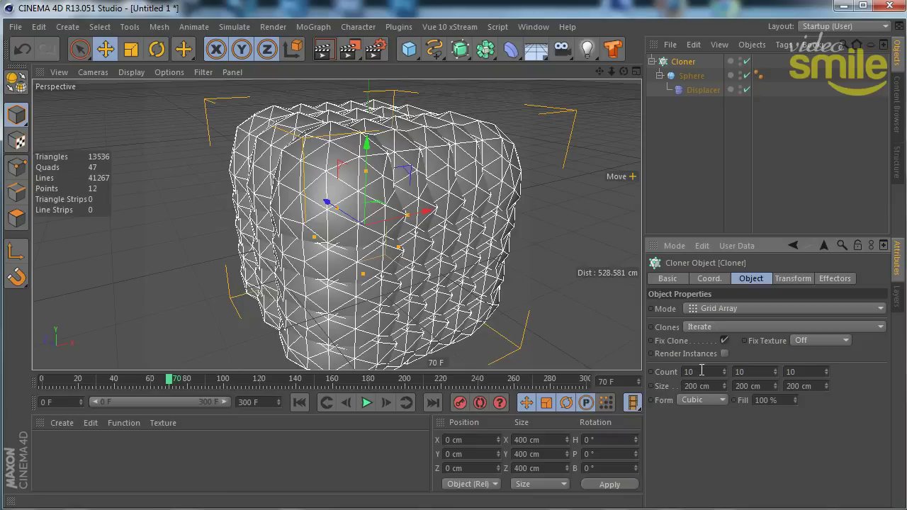
Set the grid count to 5×5×5 and the size to 2000 cm per axis.
left_click(702, 371)
key("Tab")
type("5")
key("Tab")
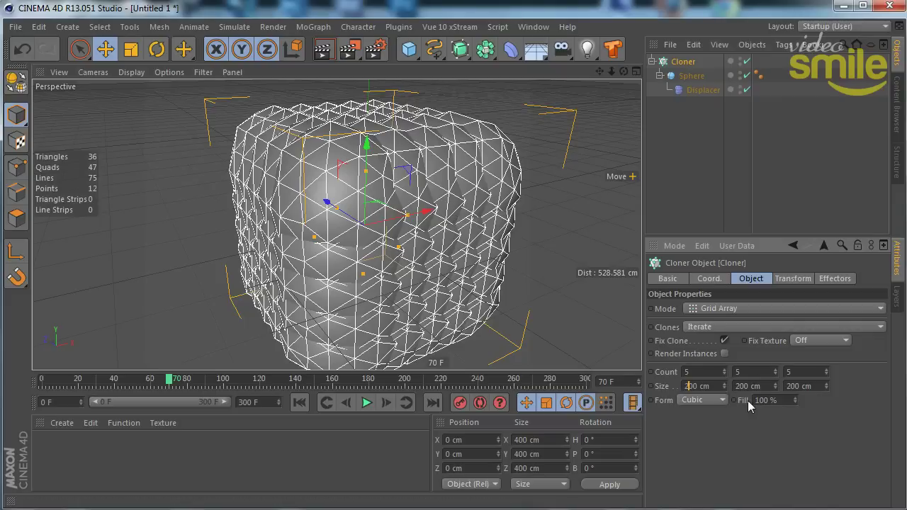
type("0")
key("Tab")
type("0")
key("Tab")
type("0")
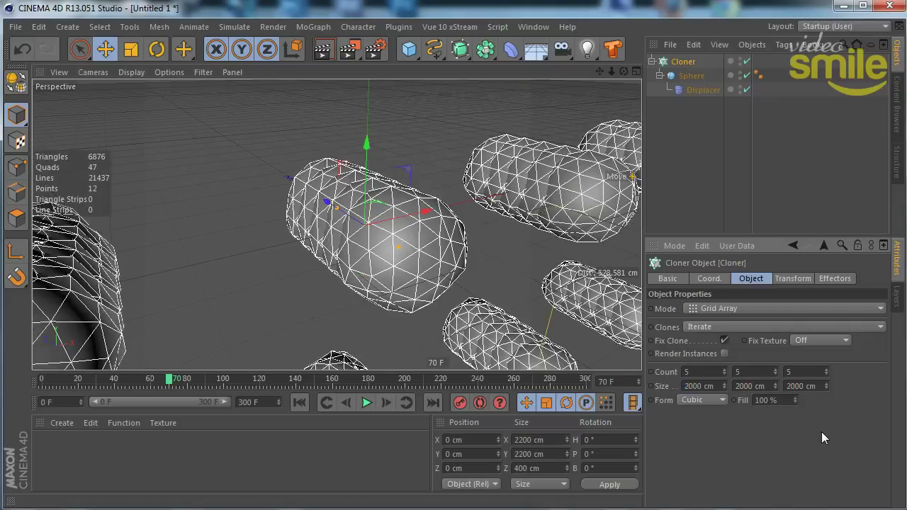
key("Return")
Zoom and orbit around the 125 scattered spheres, then select the Cloner.
scroll(354, 263, "down", 3)
scroll(355, 262, "down", 2)
scroll(358, 258, "down", 3)
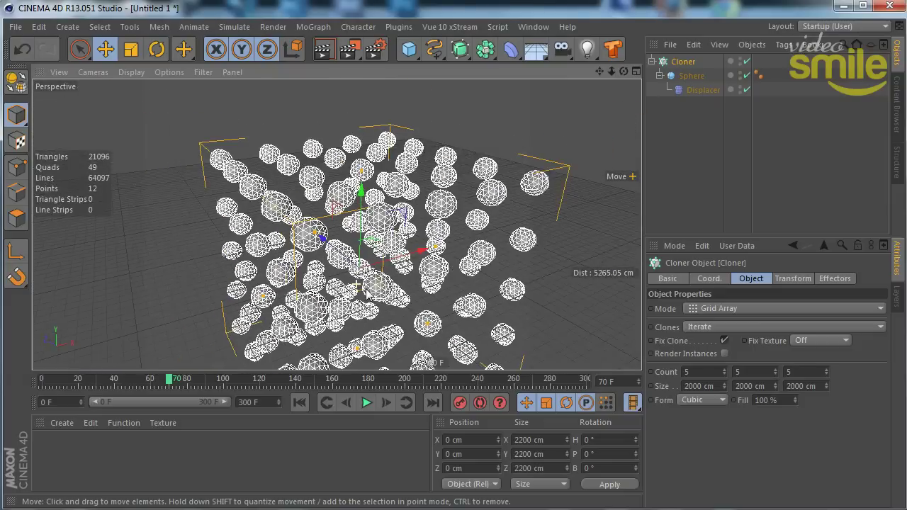
scroll(381, 244, "down", 2)
scroll(383, 245, "up", 1)
scroll(381, 238, "up", 1)
scroll(380, 230, "up", 1)
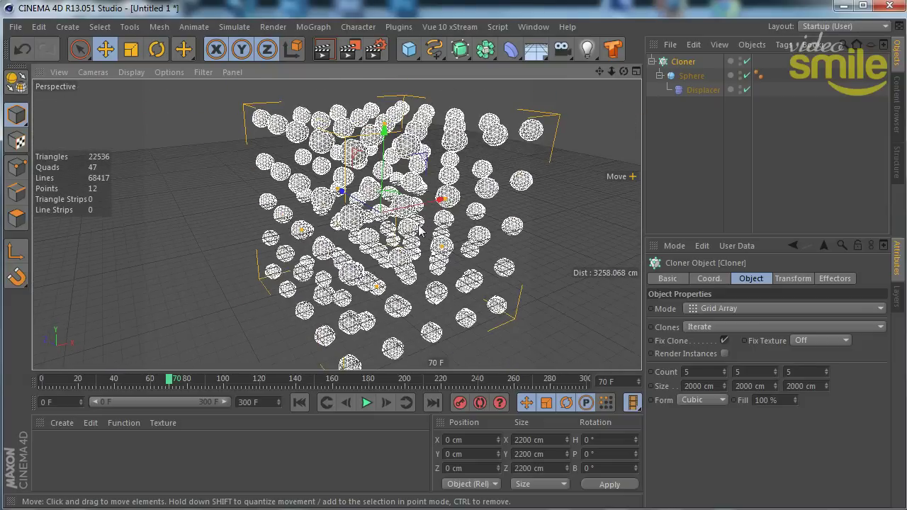
scroll(378, 222, "up", 1)
scroll(377, 222, "up", 3)
scroll(425, 222, "down", 2)
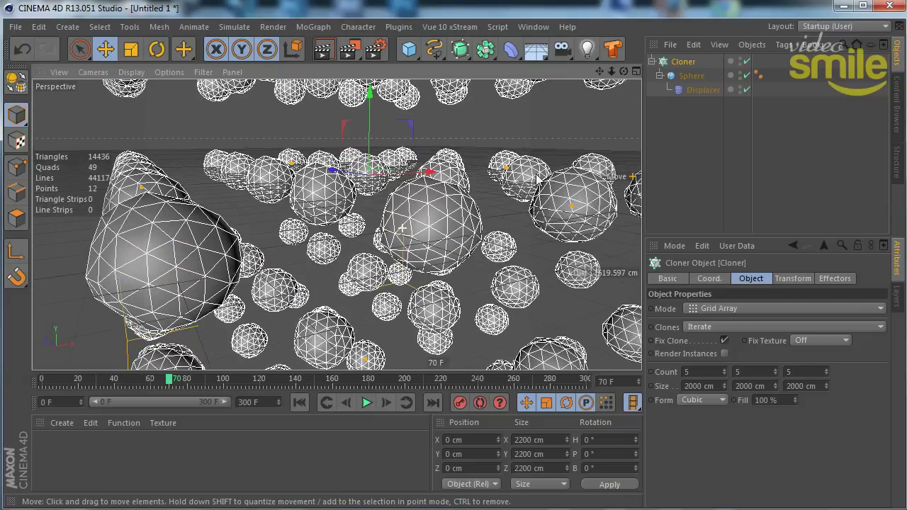
left_click(471, 222)
scroll(425, 223, "up", 2)
scroll(390, 241, "up", 2)
scroll(385, 249, "up", 1)
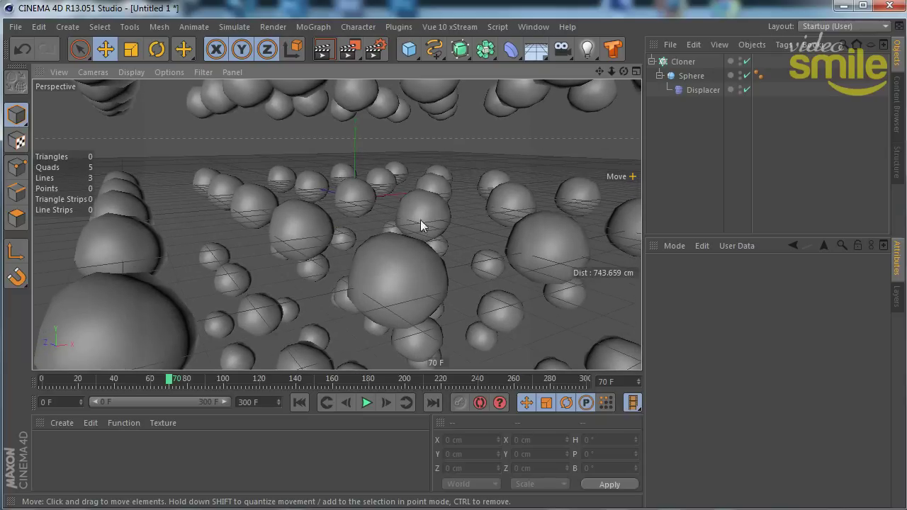
scroll(397, 227, "down", 3)
scroll(354, 251, "down", 3)
scroll(328, 265, "down", 2)
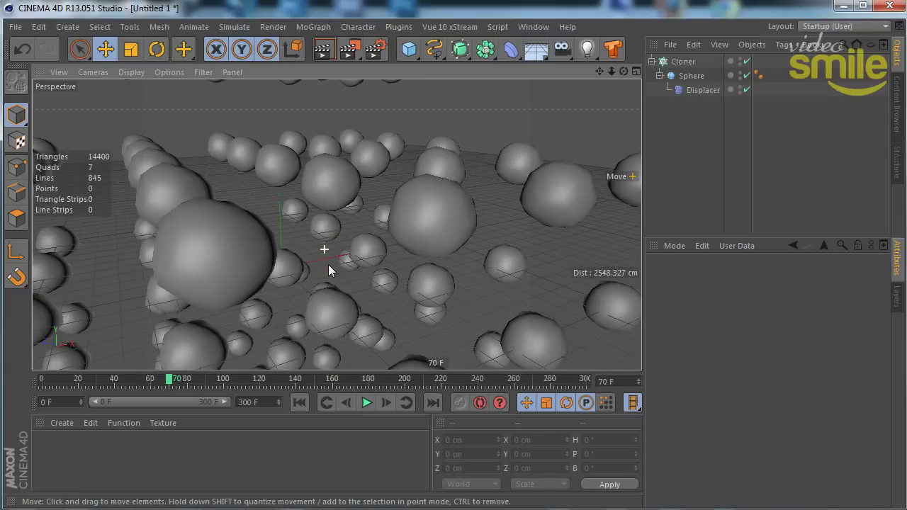
scroll(333, 265, "down", 1)
left_click_drag(343, 266, 386, 218, "alt")
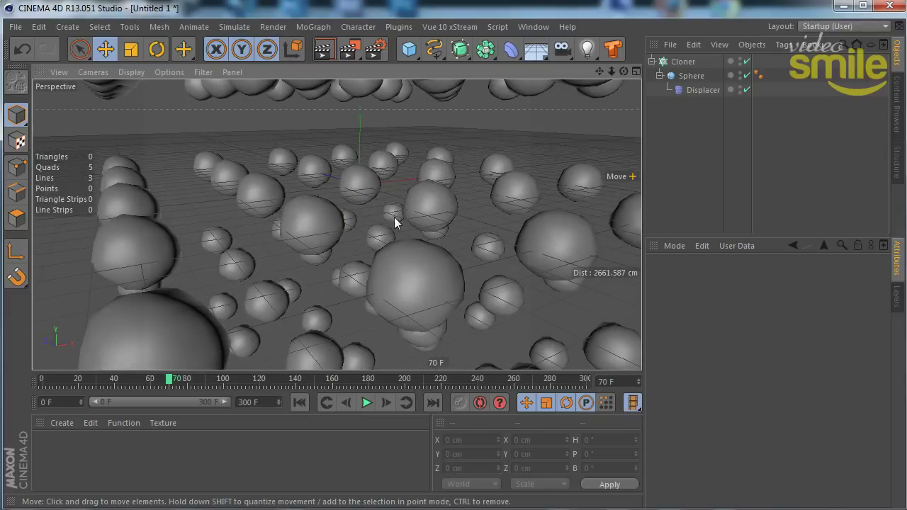
left_click(683, 62)
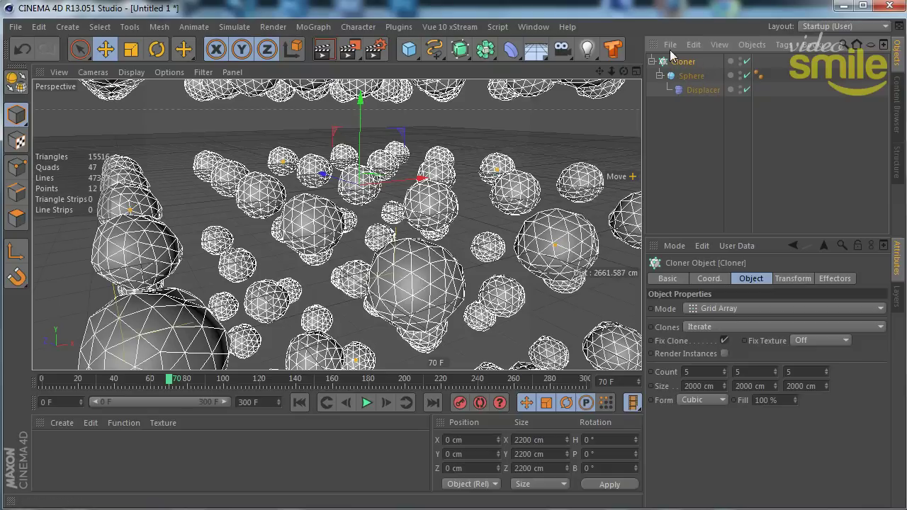
Add a Random effector with 500 cm position offsets on X, Y and Z.
left_click(323, 28)
mouse_move(325, 48)
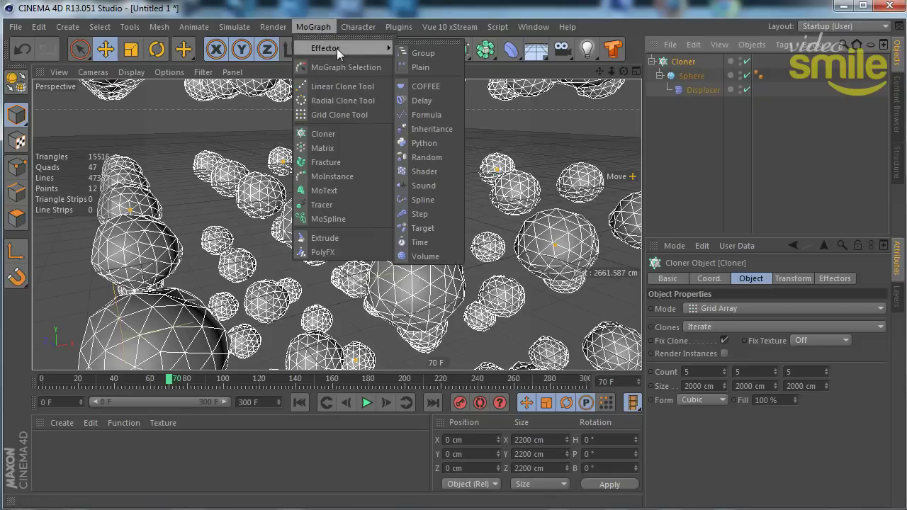
left_click(435, 155)
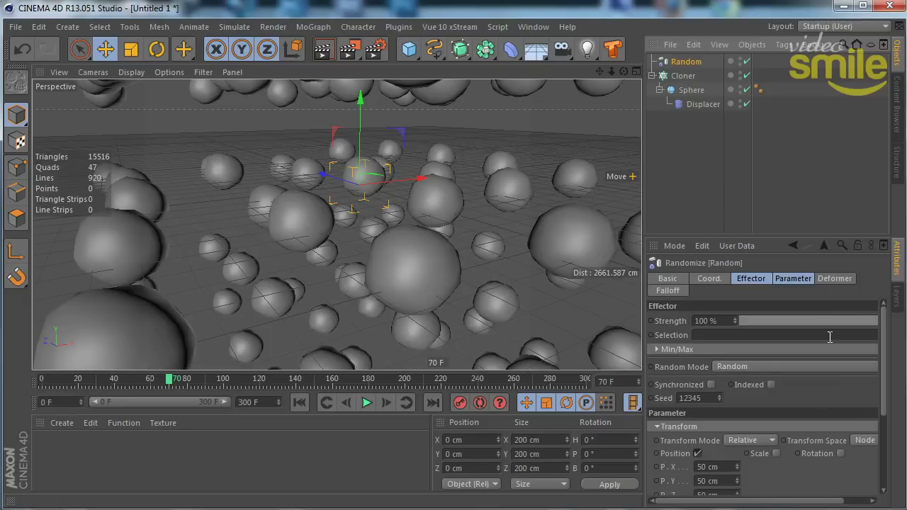
left_click_drag(642, 299, 621, 299)
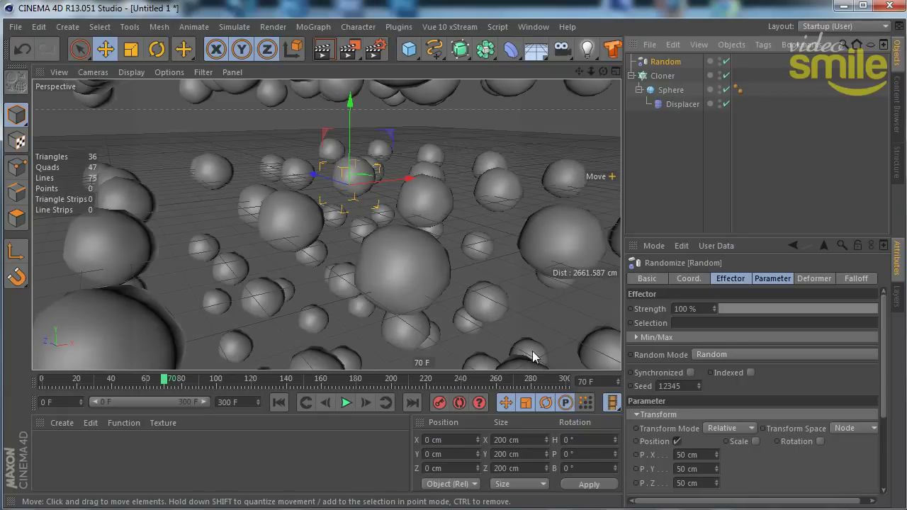
left_click(682, 456)
type("0")
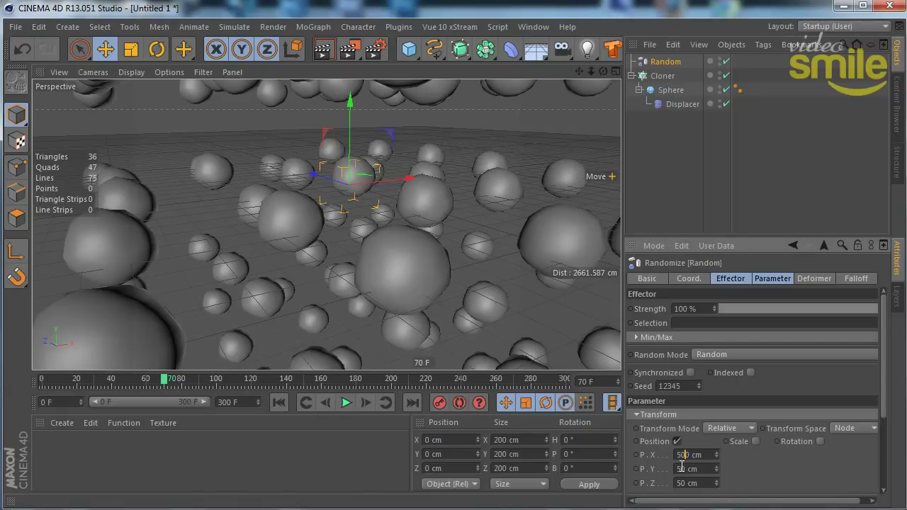
type("0")
key("Return")
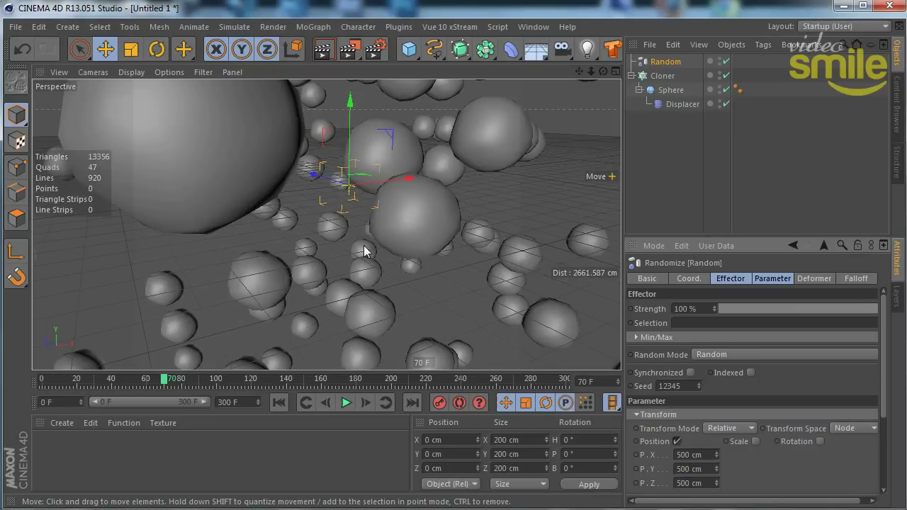
left_click_drag(389, 259, 419, 199, "alt")
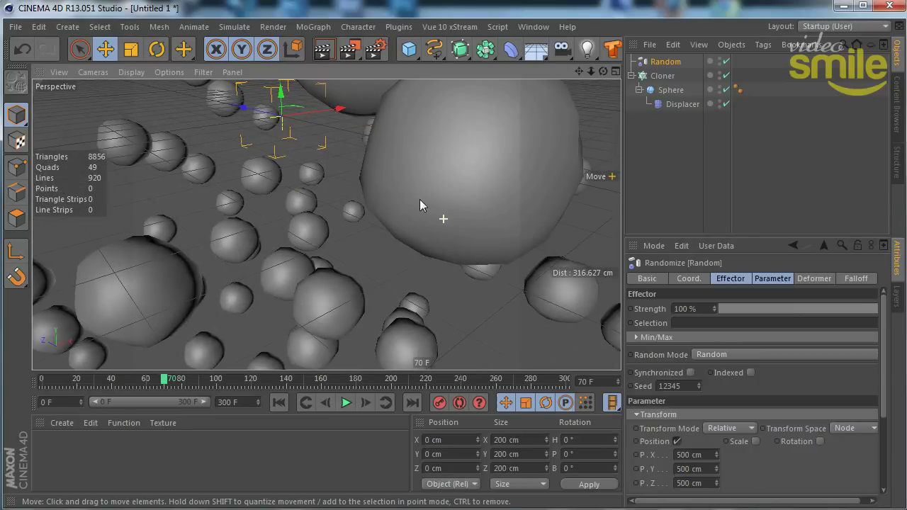
right_click_drag(420, 199, 334, 275, "alt")
mouse_move(333, 268)
left_mouse_down("alt")
mouse_move(95, 271)
mouse_move(394, 211)
mouse_move(409, 276)
mouse_move(430, 232)
mouse_move(414, 198)
left_mouse_up("alt")
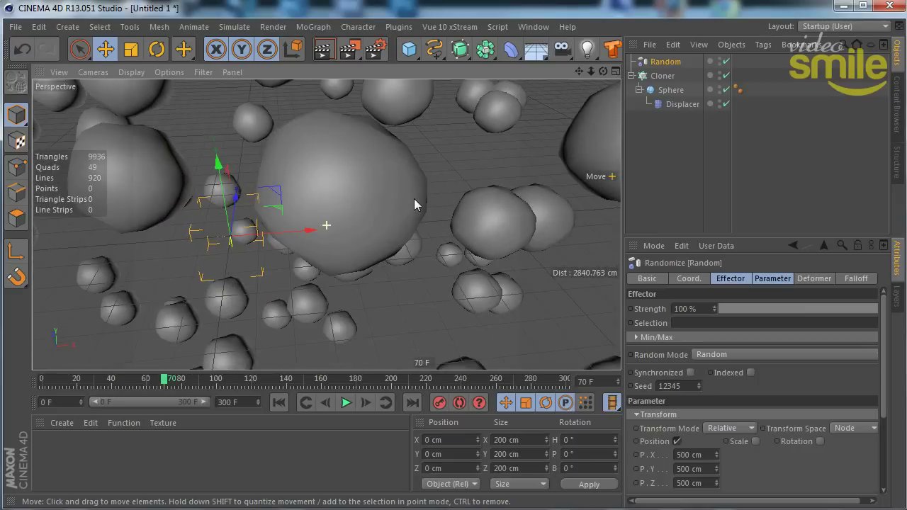
Enable random rotation with heading 28°, pitch 16° and bank 112°.
left_click(820, 442)
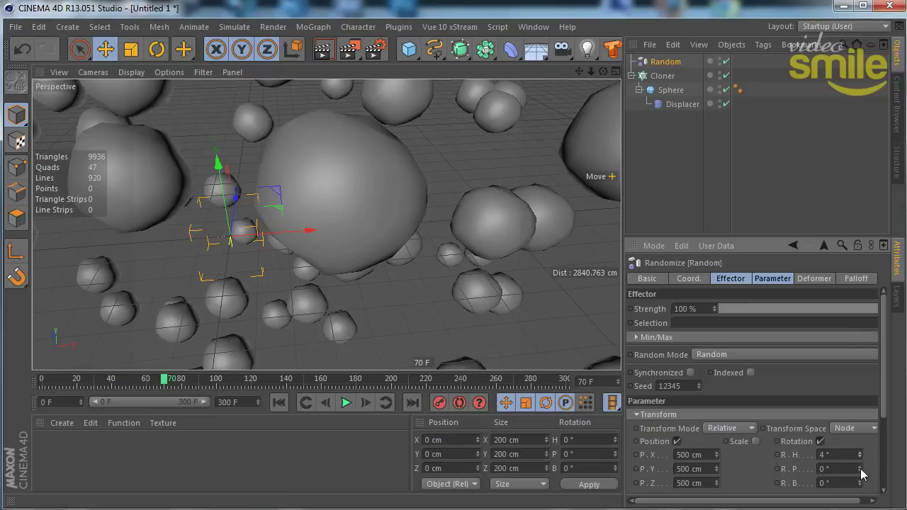
left_click_drag(860, 468, 862, 486)
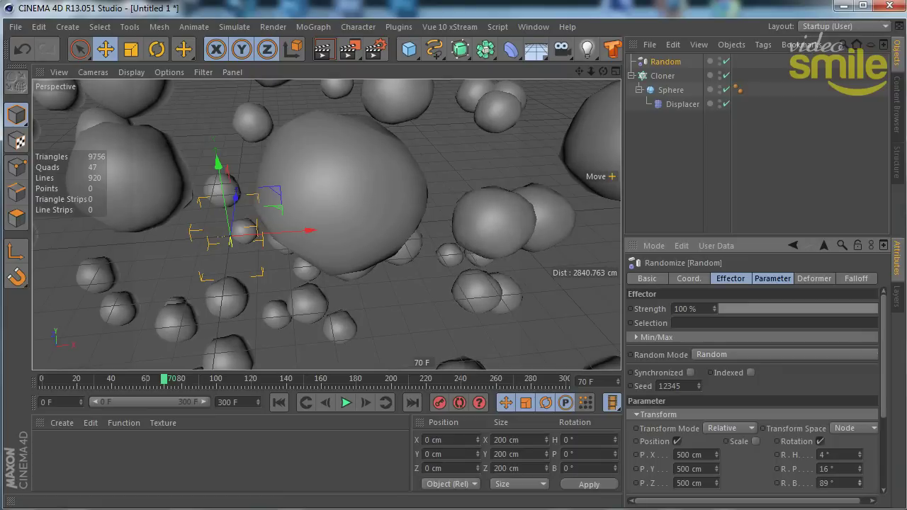
left_click_drag(859, 454, 861, 446)
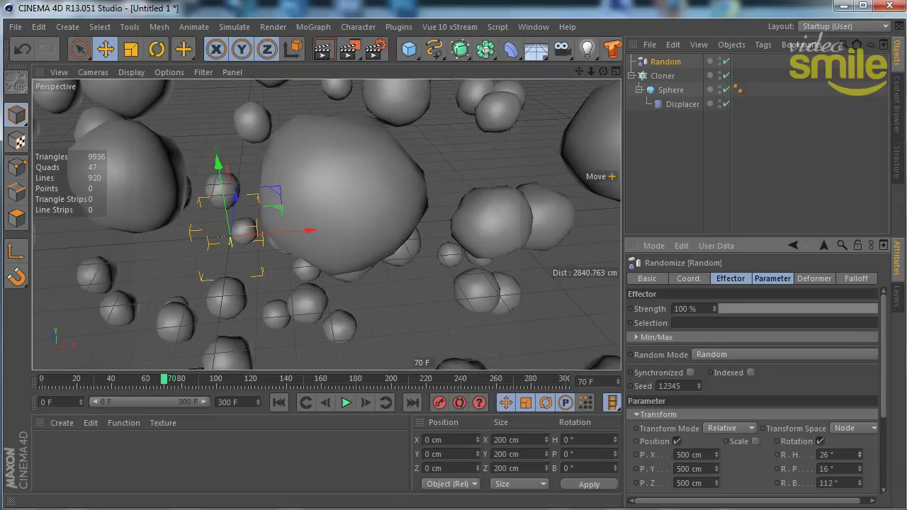
mouse_move(378, 249)
left_mouse_down("alt")
mouse_move(427, 215)
mouse_move(279, 205)
mouse_move(397, 250)
mouse_move(411, 240)
left_mouse_up("alt")
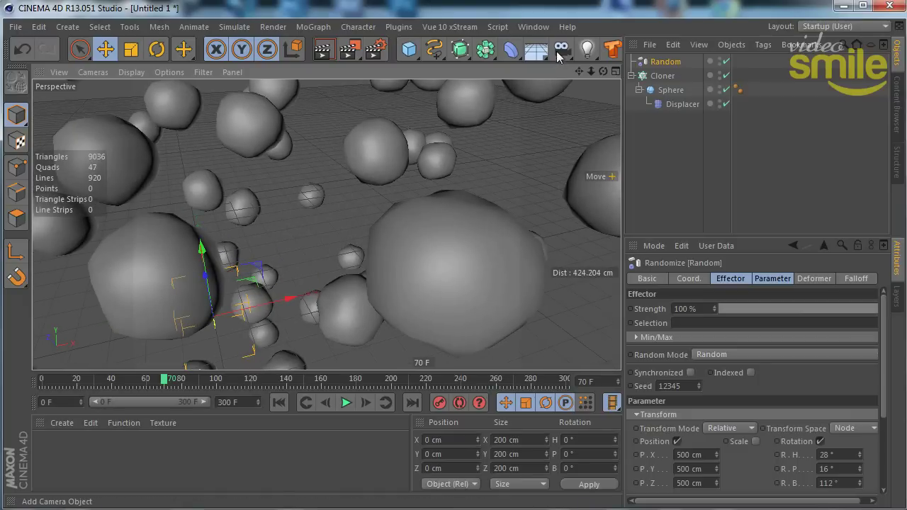
Add a camera at the current view and set the render output width to 1280.
left_click_drag(562, 49, 615, 69)
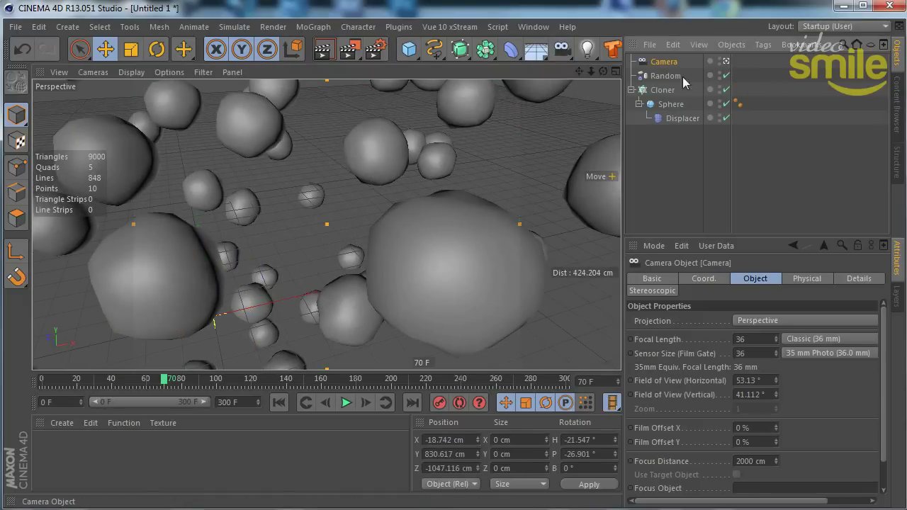
left_click(376, 48)
double_click(297, 56)
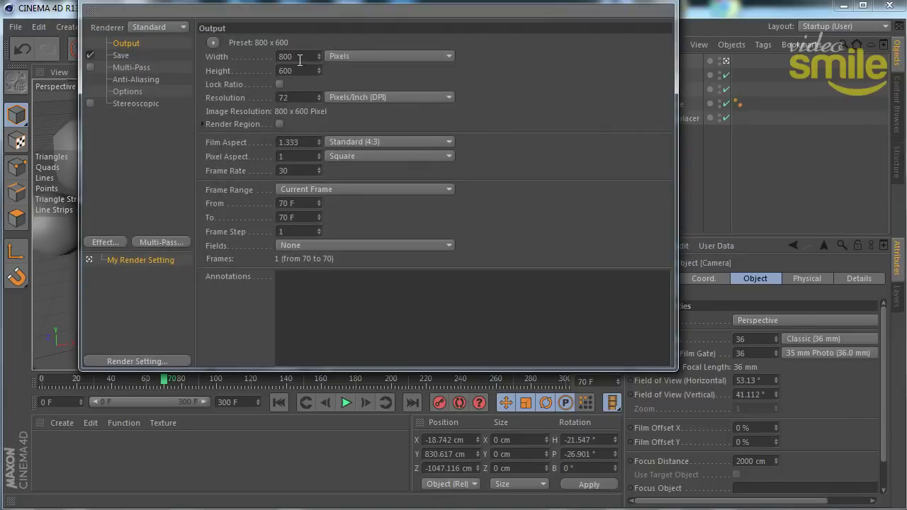
type("23")
type("1280")
key("Return")
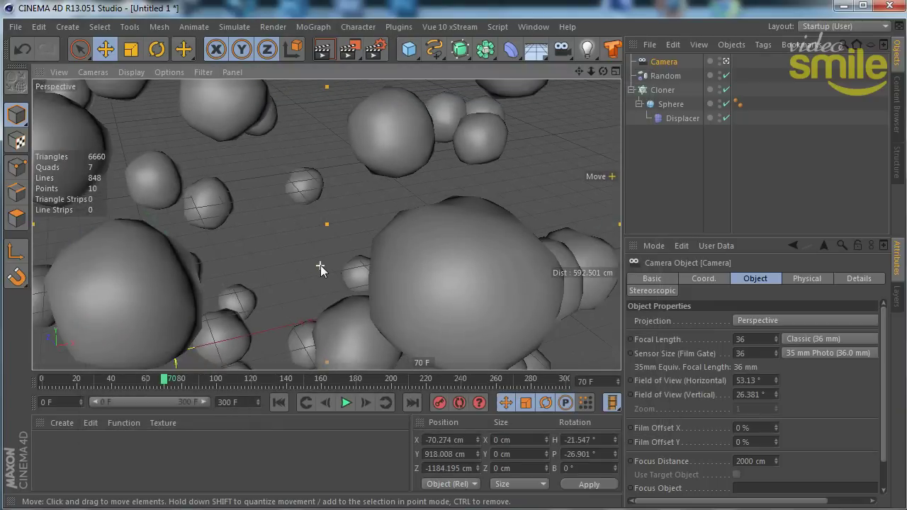
Reframe the camera to pull back, then move closer to the big sphere.
right_click_drag(320, 268, 449, 285, "alt")
middle_click_drag(449, 285, 340, 226, "alt")
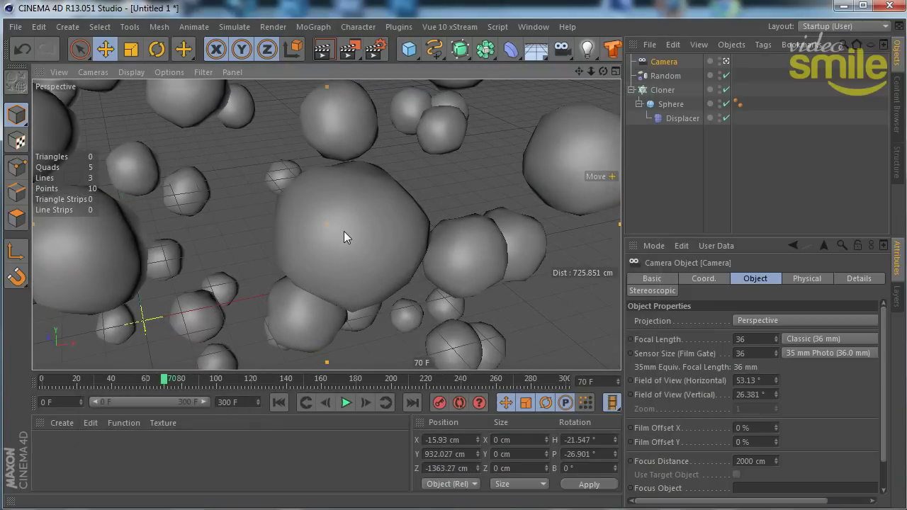
mouse_move(343, 231)
right_mouse_down("alt")
mouse_move(358, 239)
mouse_move(358, 224)
right_mouse_up("alt")
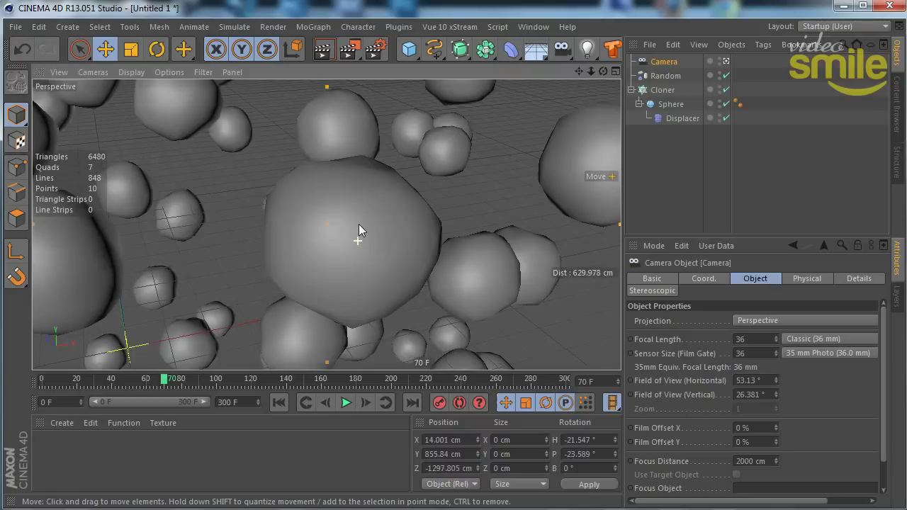
left_click_drag(359, 224, 357, 224, "alt")
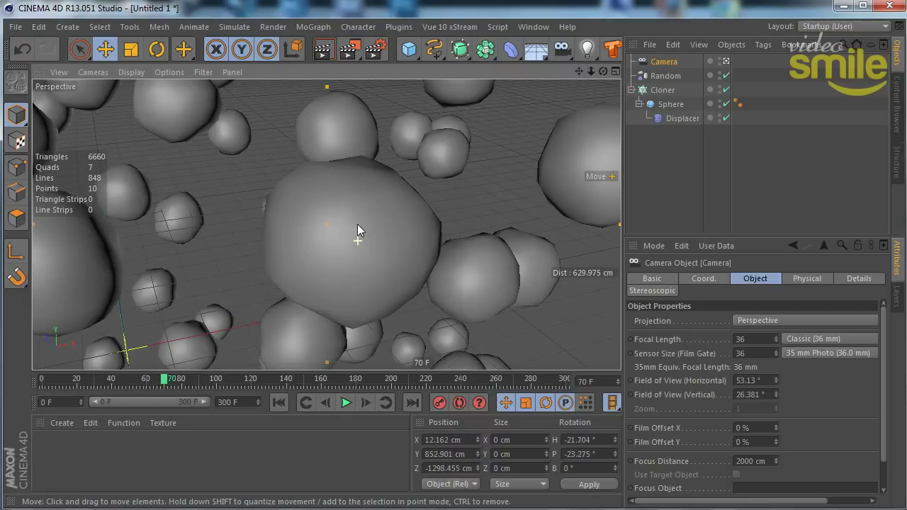
Set the camera's focal length to 45 mm and fine-tune the framing.
left_click(760, 341)
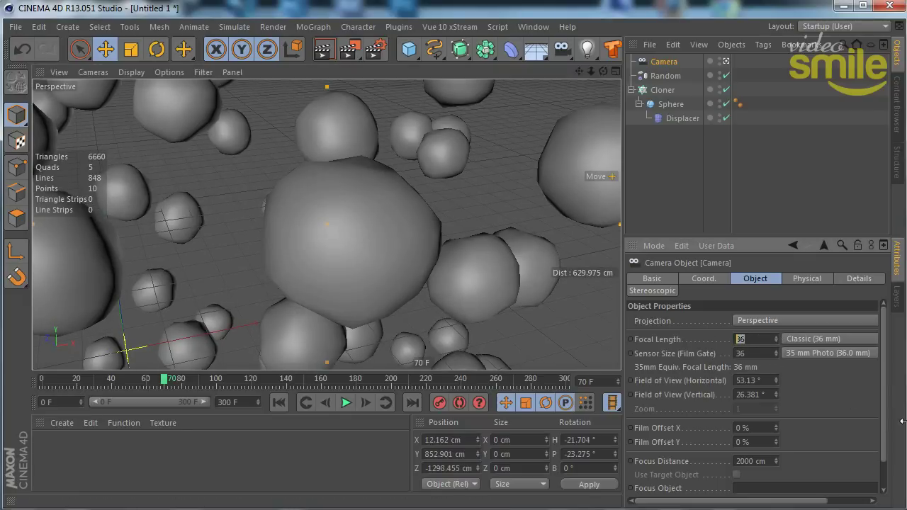
type("45")
key("Return")
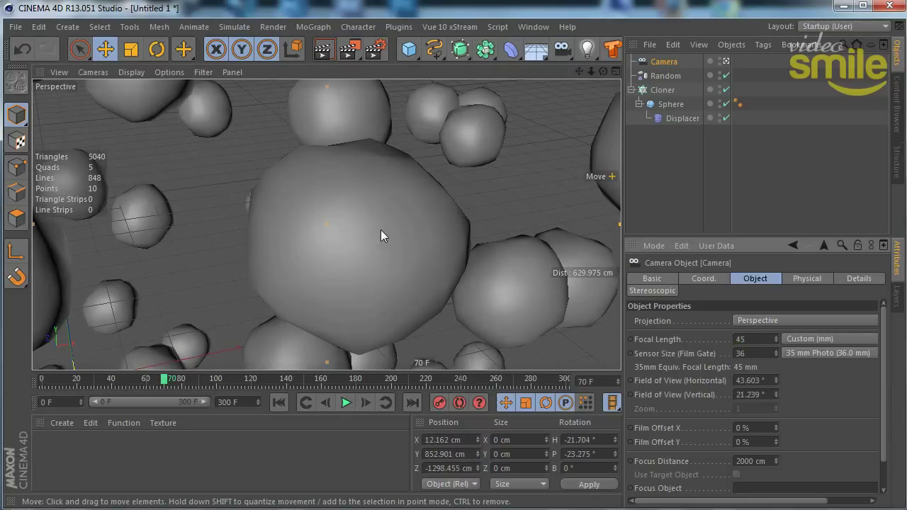
right_click_drag(380, 230, 378, 225, "alt")
left_click(680, 118)
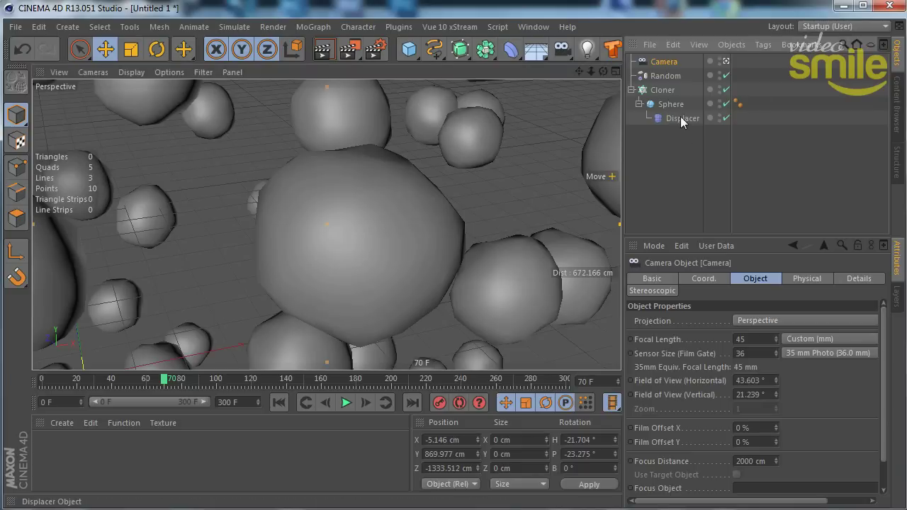
Render a preview, then raise the Sphere's segment count to 30.
left_click(320, 51)
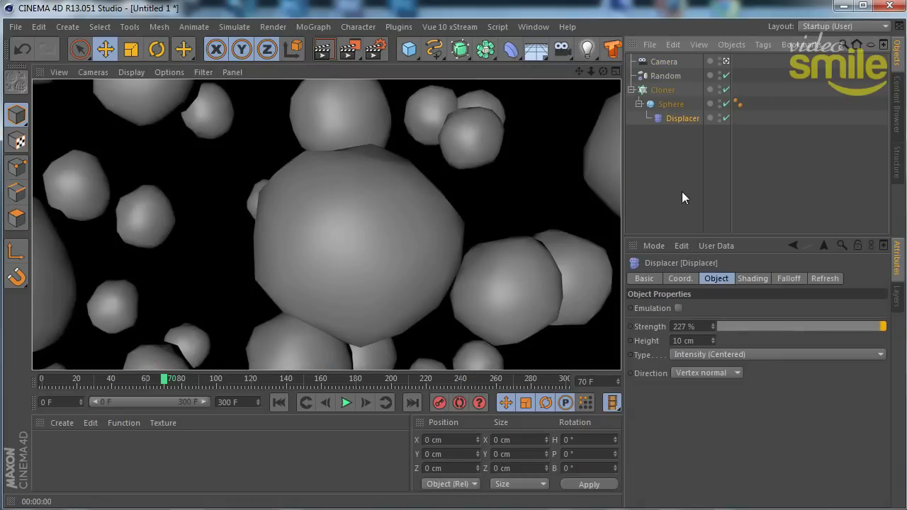
left_click(684, 196)
left_click(670, 107)
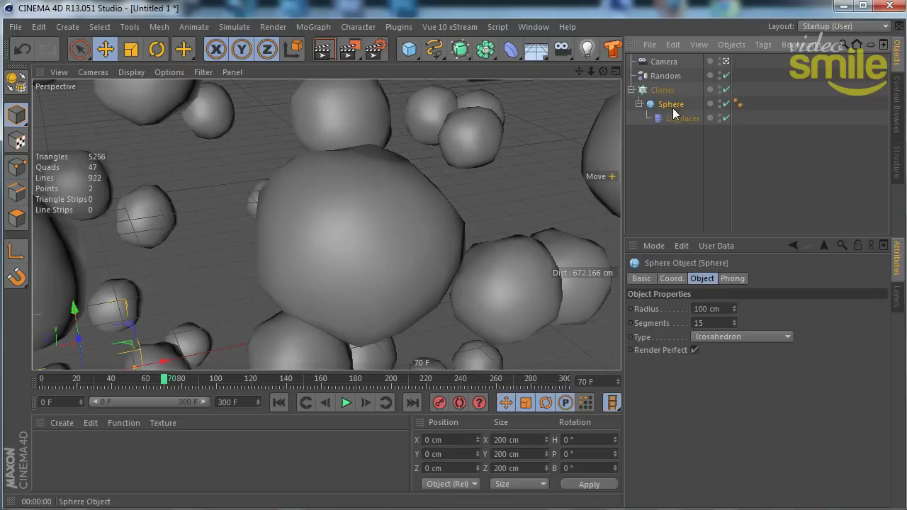
double_click(709, 323)
type("15")
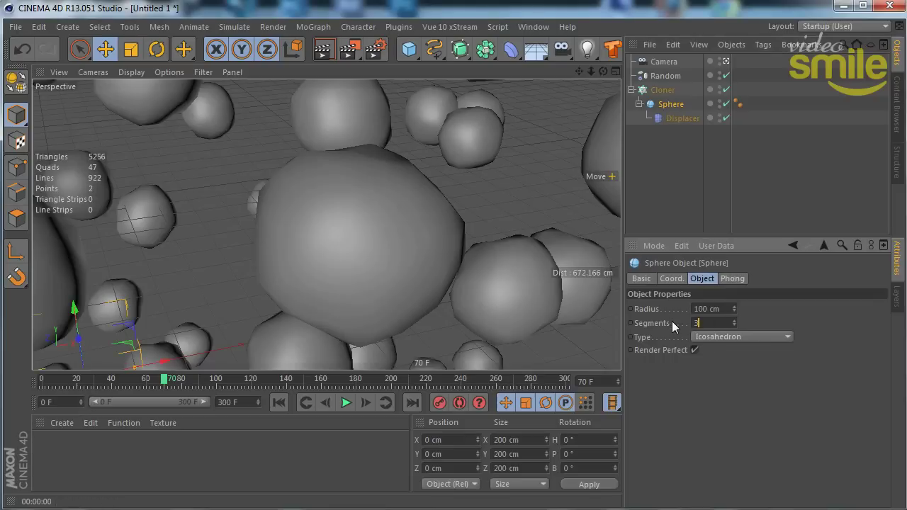
type("30")
key("Return")
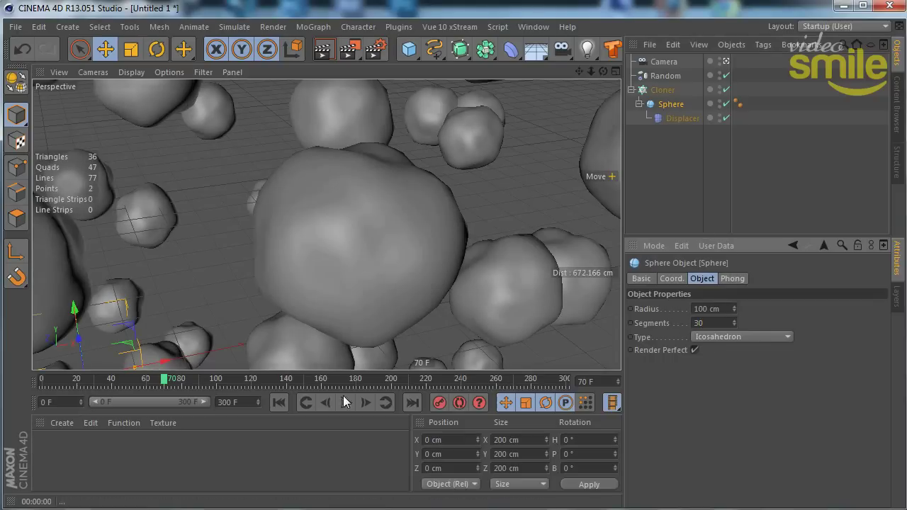
Preview the animation, return to frame 0, and enter 10 as the Sphere's segment count.
left_click(345, 402)
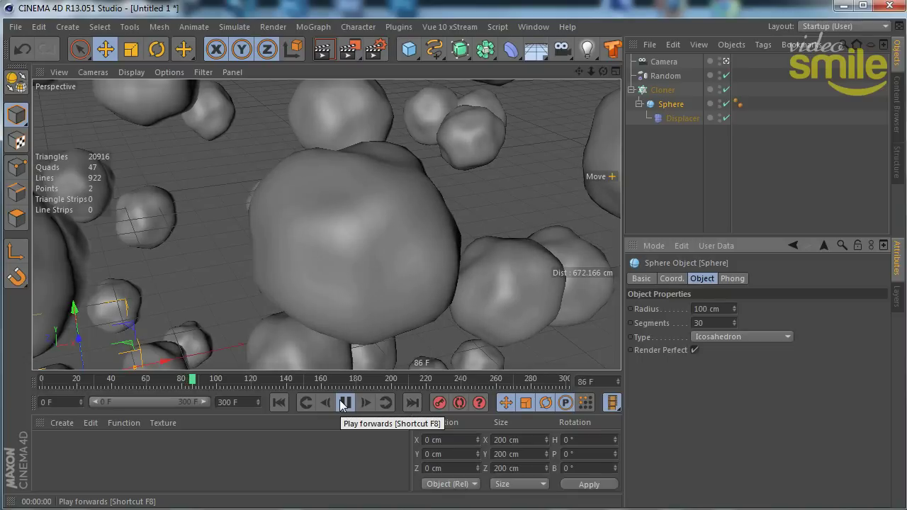
left_click(345, 402)
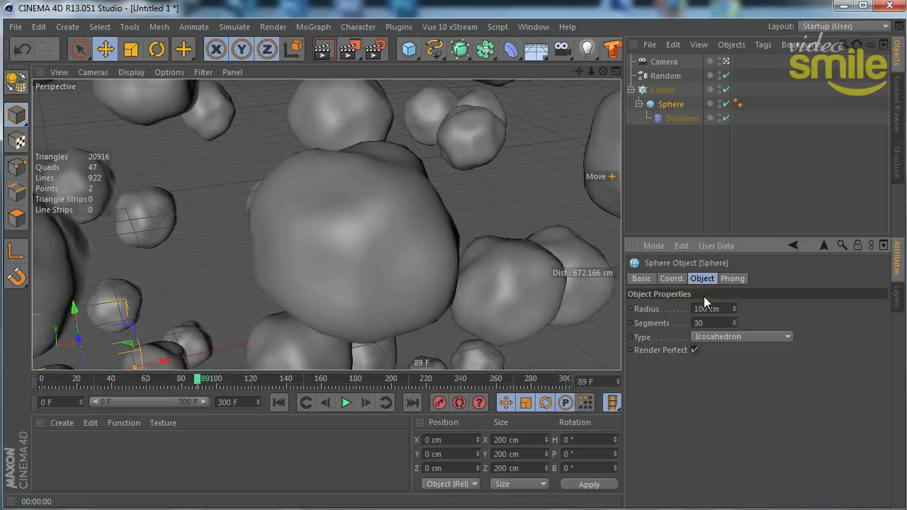
left_click(282, 398)
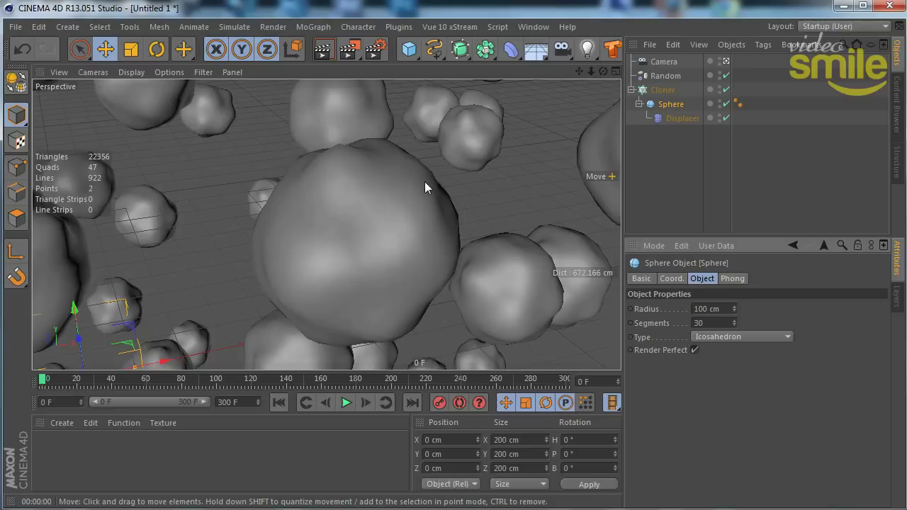
double_click(699, 323)
type("10")
key("Return")
left_click(681, 163)
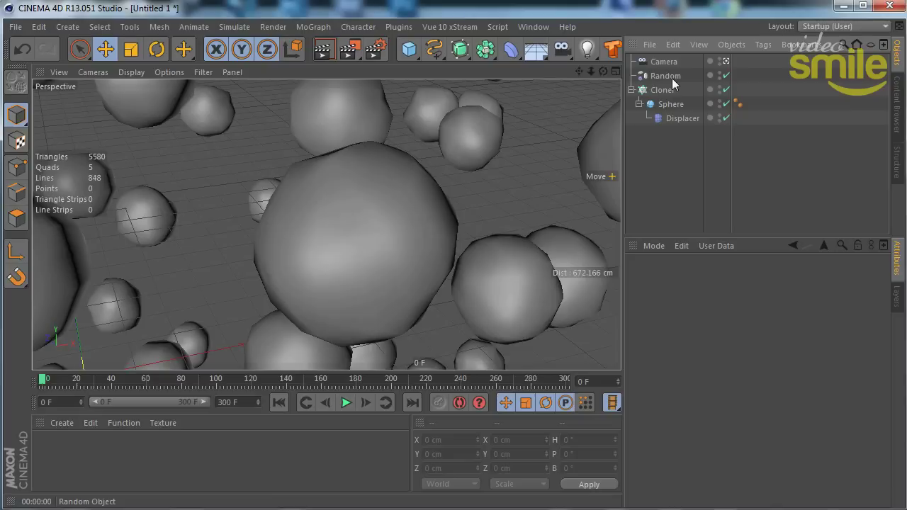
left_click(672, 78)
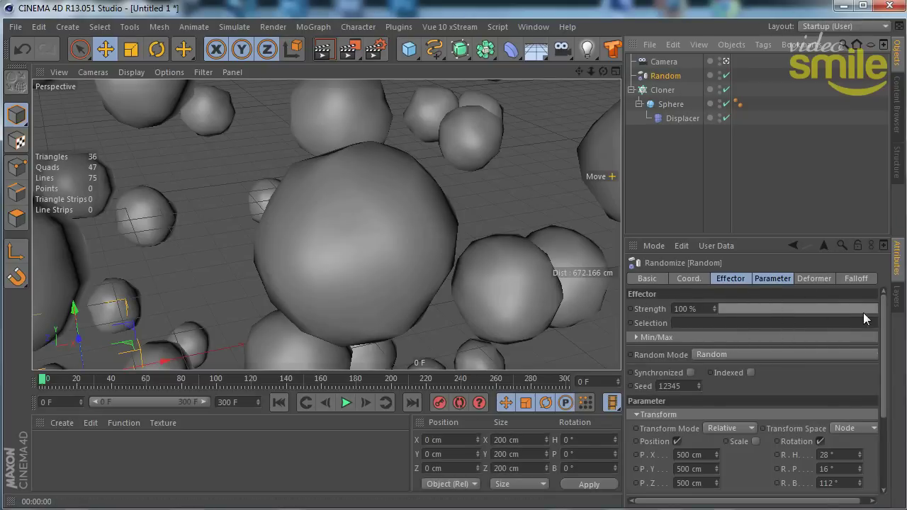
Adjust the Random effector's Strength while checking the cloner bounds, settling on 70%.
left_click_drag(863, 313, 700, 305)
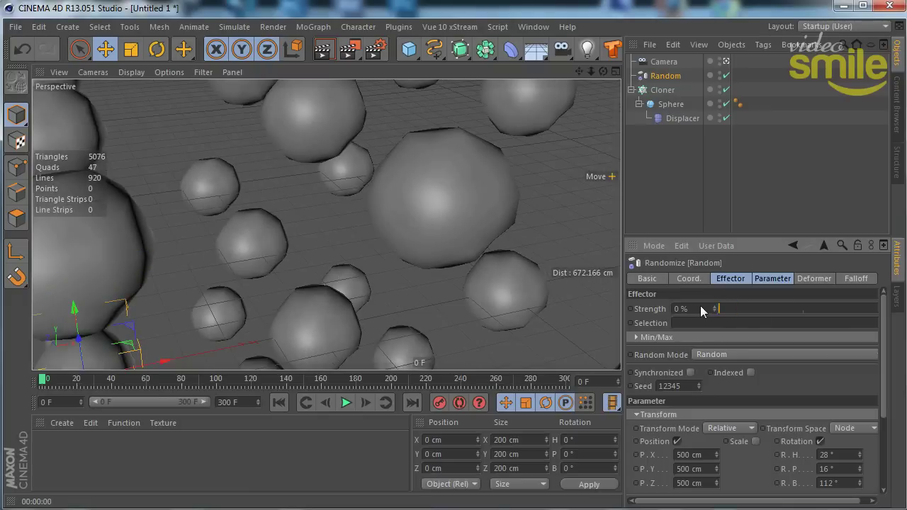
left_click_drag(590, 135, 369, 241, "alt")
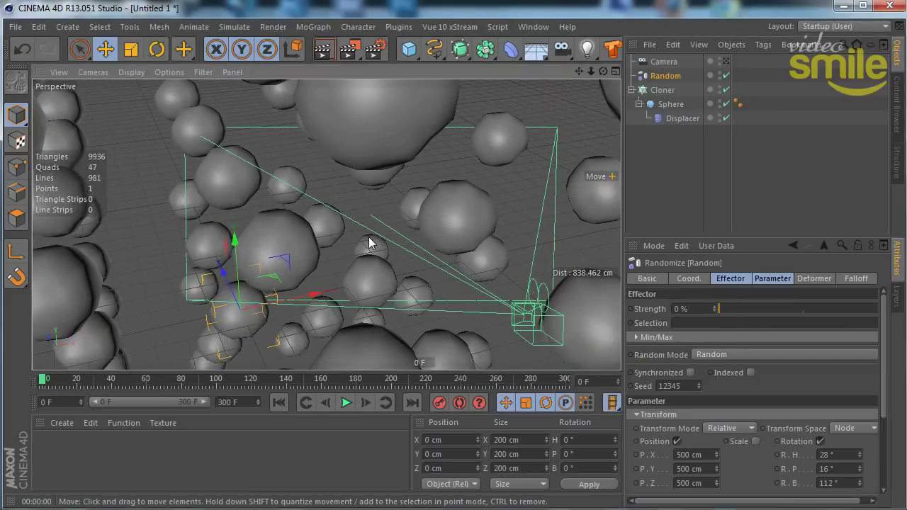
scroll(368, 243, "down", 5)
scroll(369, 243, "down", 5)
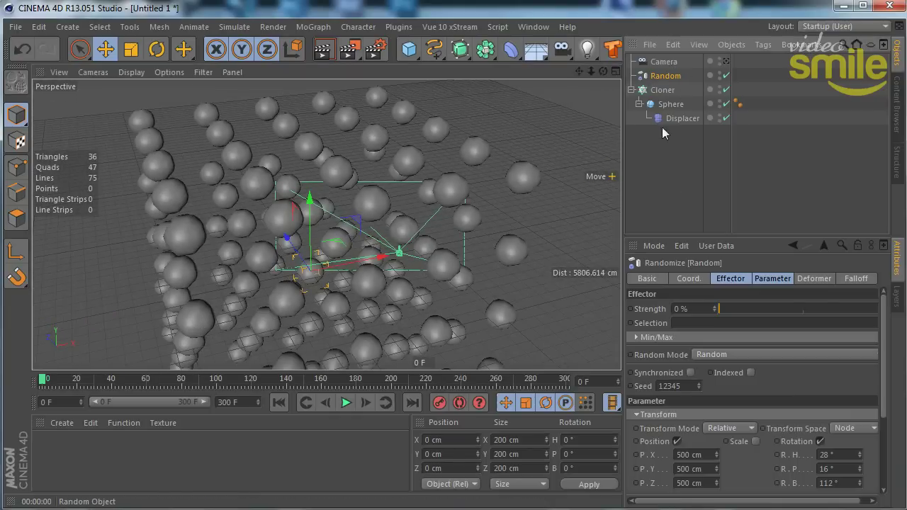
mouse_move(759, 309)
left_mouse_down()
mouse_move(869, 309)
mouse_move(864, 315)
mouse_move(902, 320)
mouse_move(864, 312)
left_mouse_up()
left_click(676, 309)
type("70")
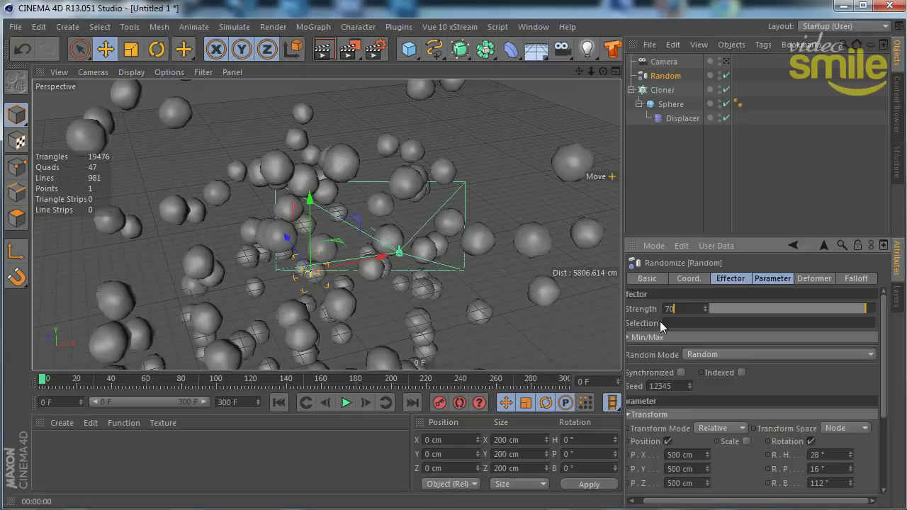
key("Return")
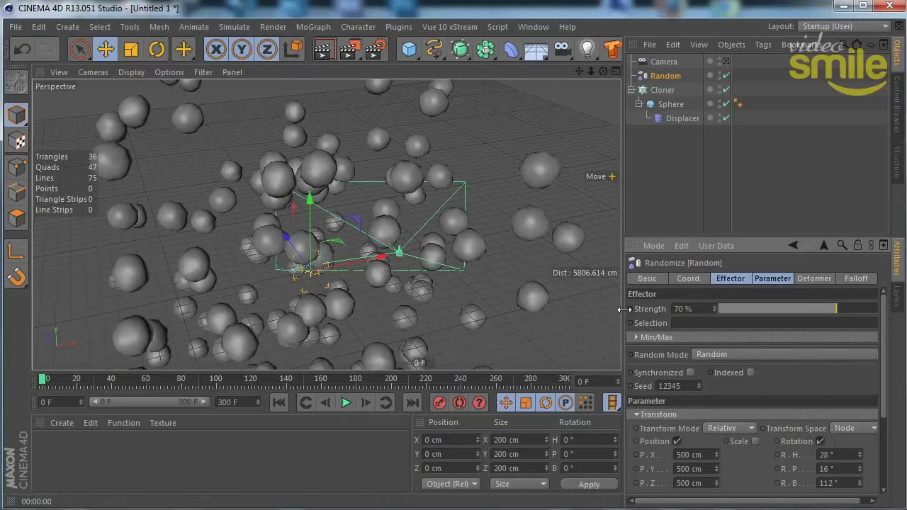
Keyframe Strength at frame 0, set 100% at frame 300, and play back from the start.
left_click(630, 309, "ctrl")
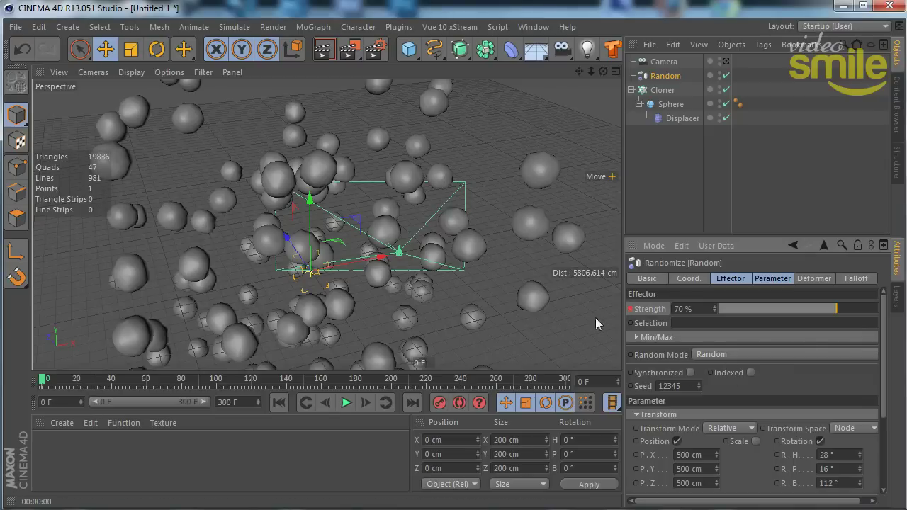
left_click_drag(43, 380, 564, 383)
left_click_drag(838, 310, 900, 305)
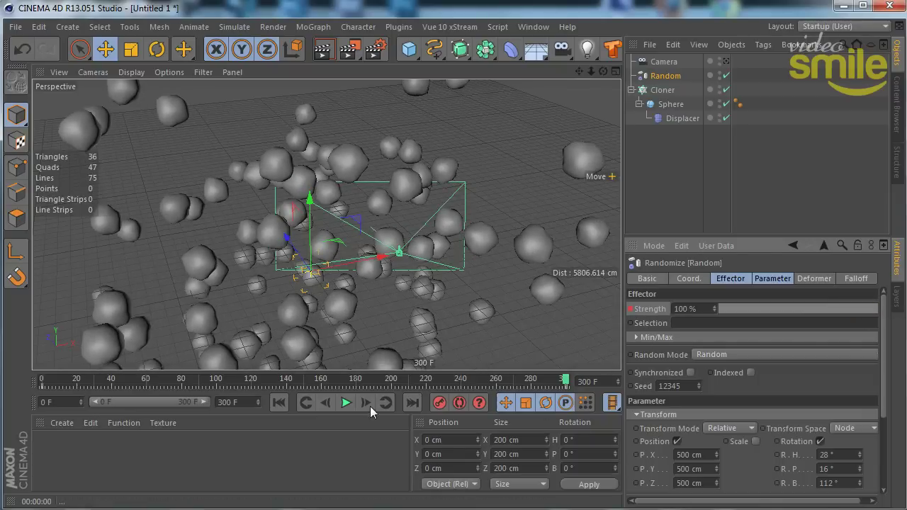
left_click(279, 403)
left_click(346, 403)
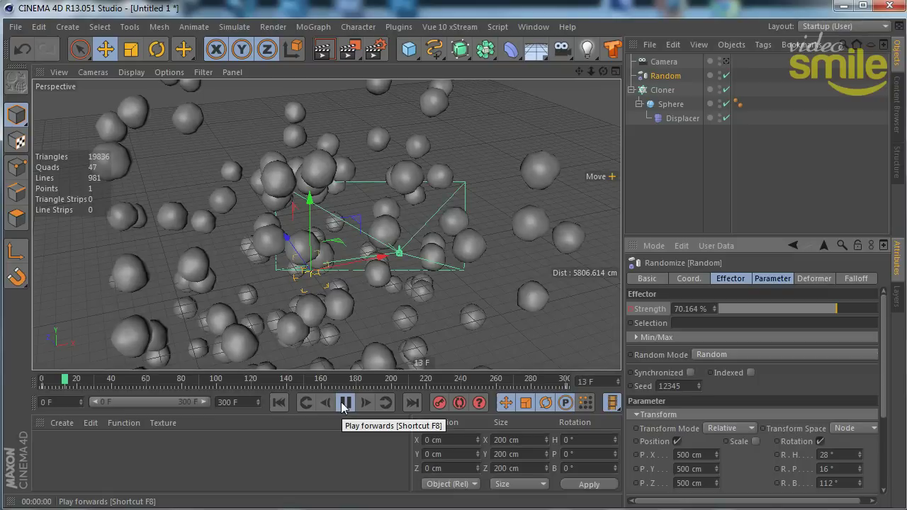
Shorten the animation's end frame to 150.
left_click(345, 402)
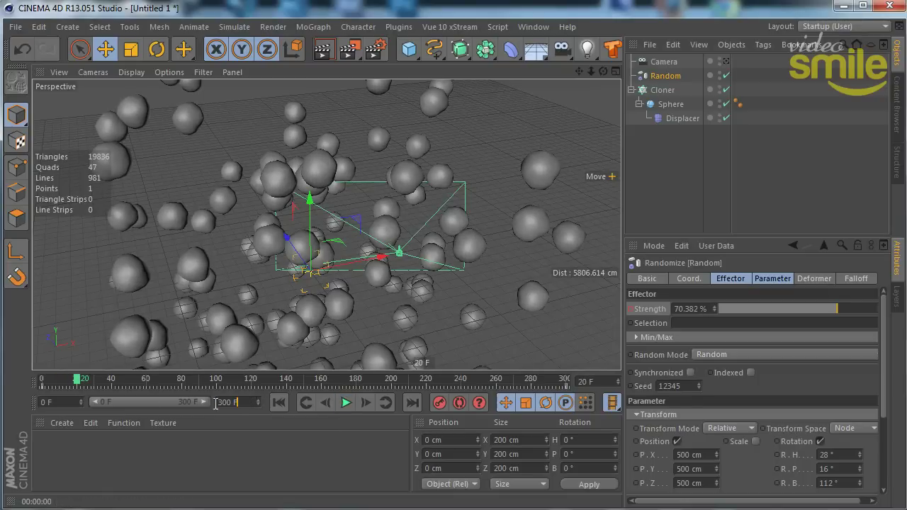
double_click(227, 402)
type("150")
key("Return")
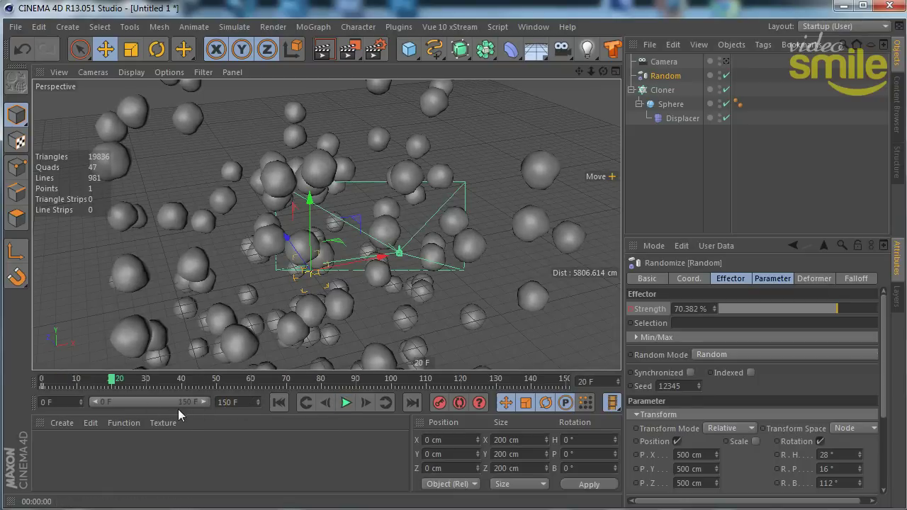
double_click(227, 403)
type("300")
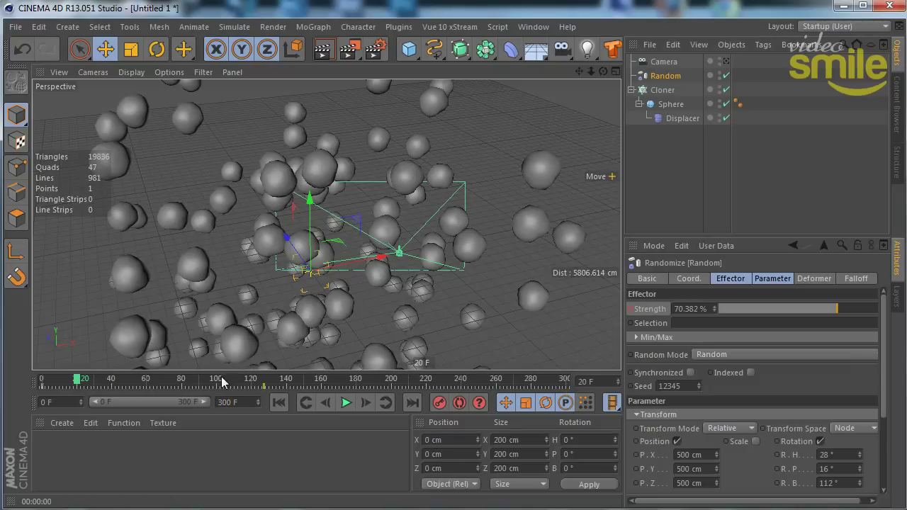
double_click(247, 403)
type("15")
key("Return")
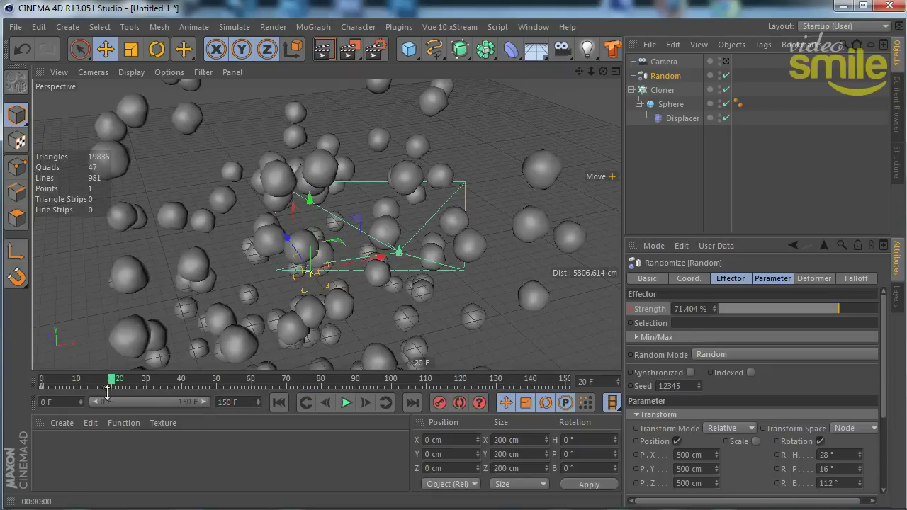
Play the animation through the scene camera, stopping at frame 61.
left_click(346, 404)
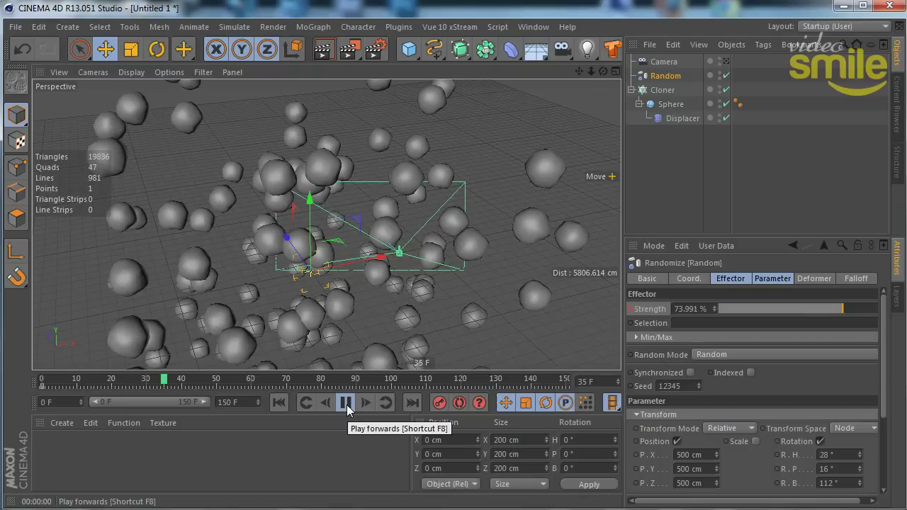
left_click(346, 403)
left_click(726, 61)
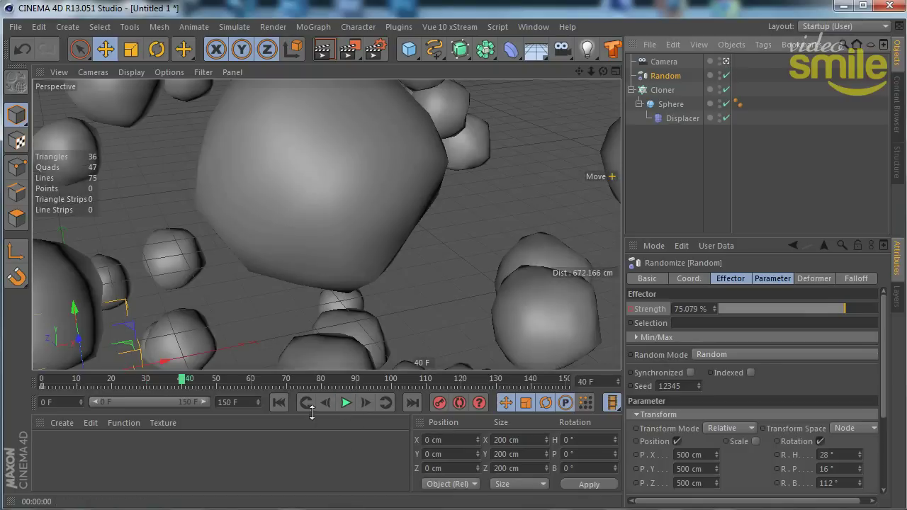
left_click(346, 403)
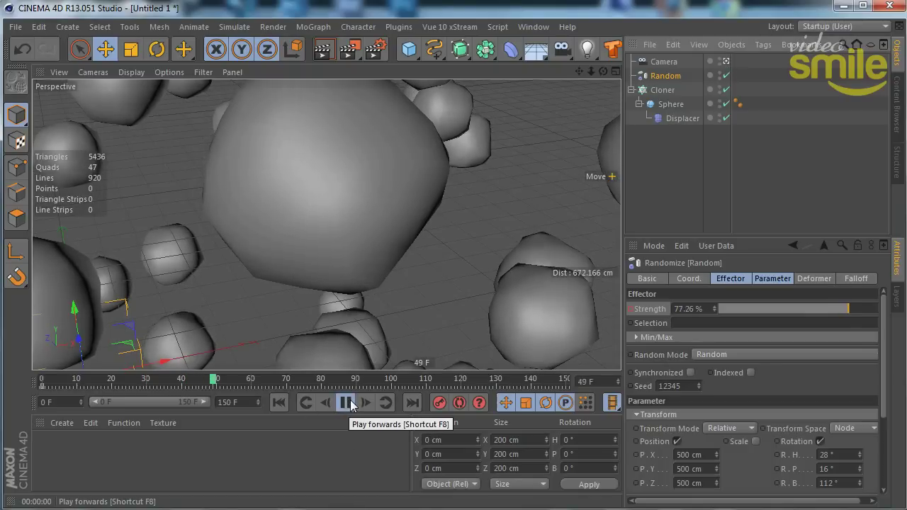
left_click(348, 404)
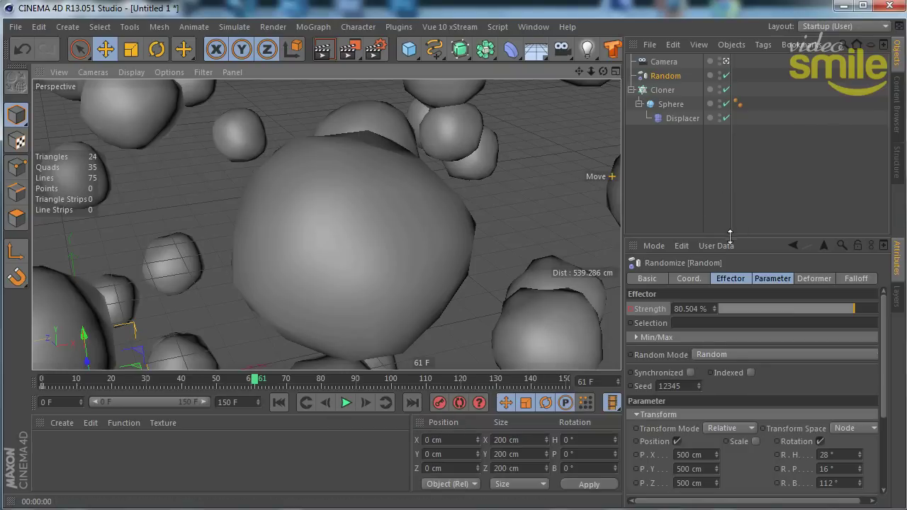
left_click_drag(729, 235, 725, 274)
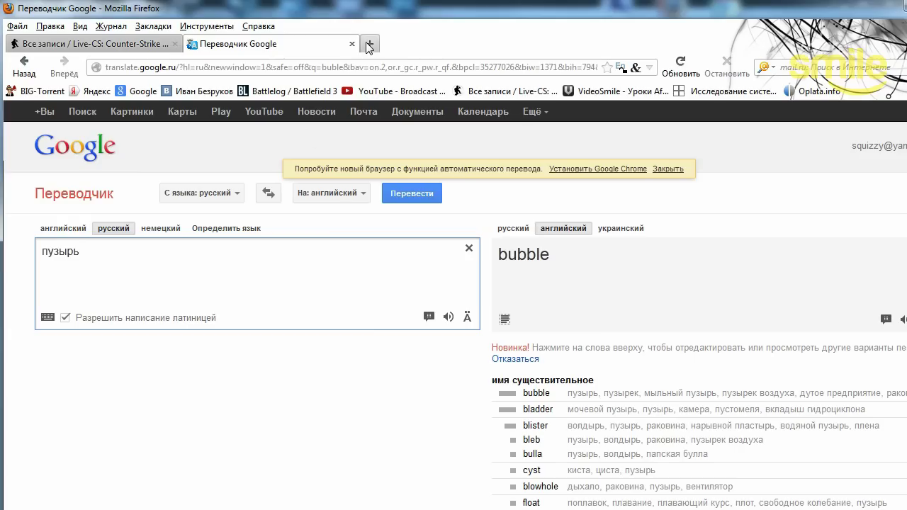
In a new tab, open Greyscalegorilla from the MovieMAKING bookmarks folder.
left_click(370, 44)
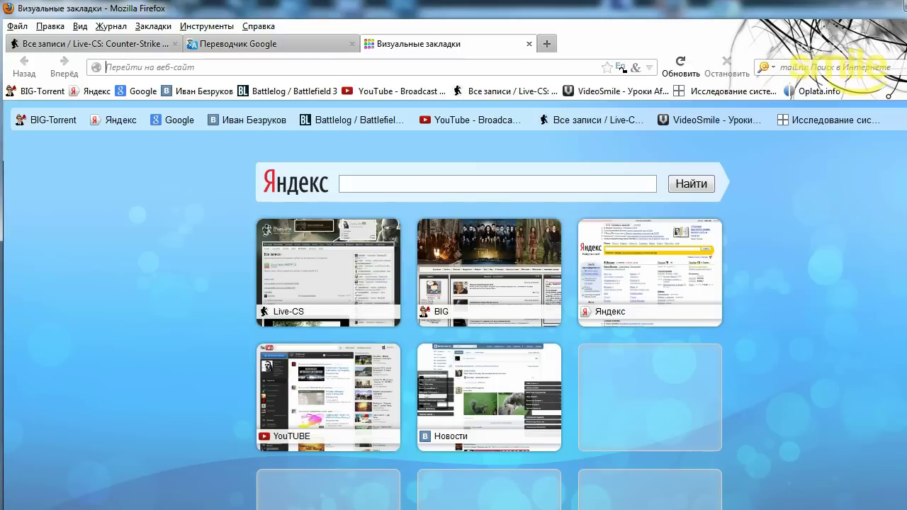
left_click(153, 26)
mouse_move(184, 154)
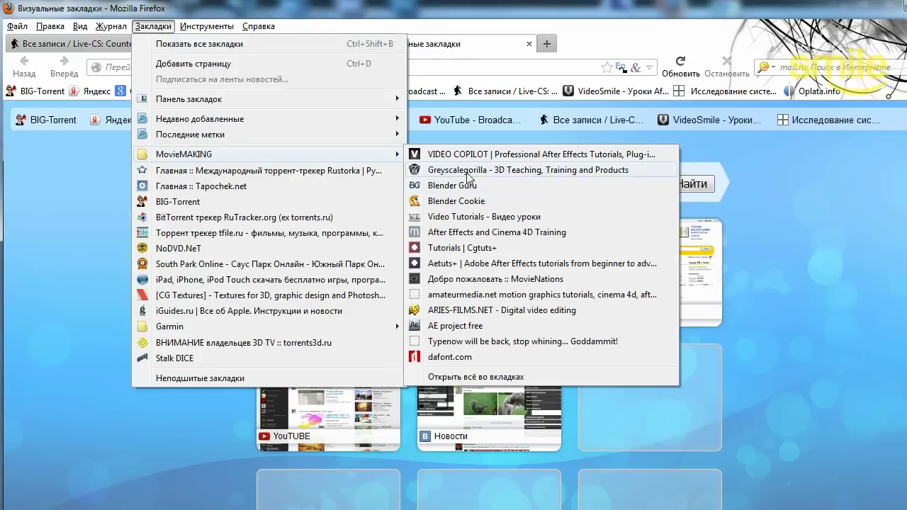
left_click(481, 170)
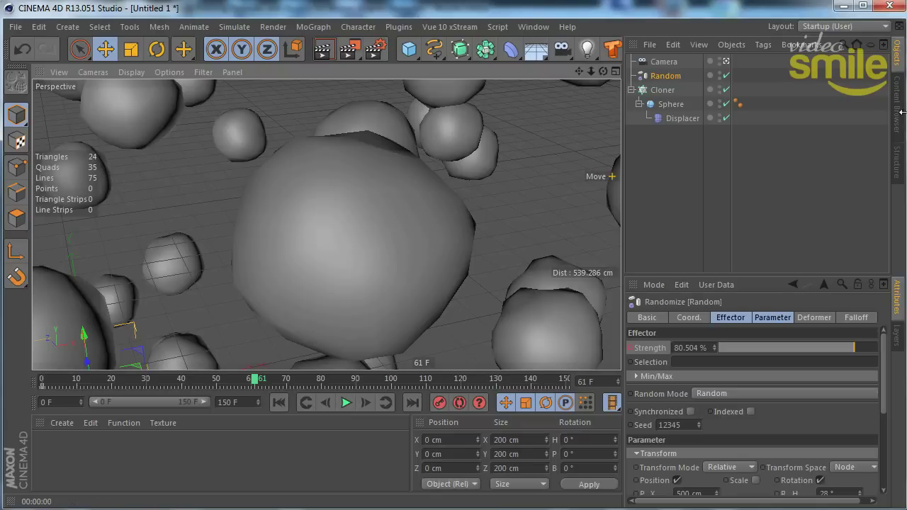
Load HDRStudioRig from Presets > GSG_HDRI_Studio and show its HDR Studio Rig Controls.
left_click(898, 110)
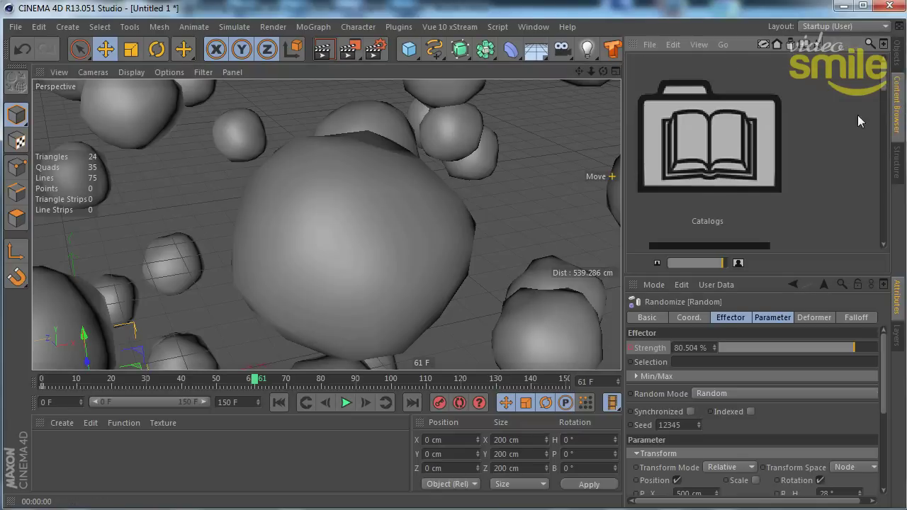
left_click_drag(722, 262, 680, 263)
double_click(651, 150)
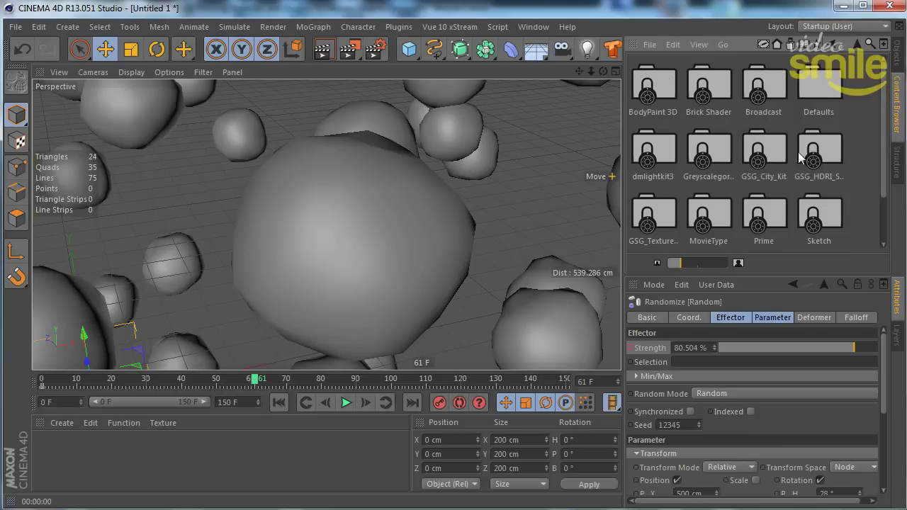
double_click(808, 151)
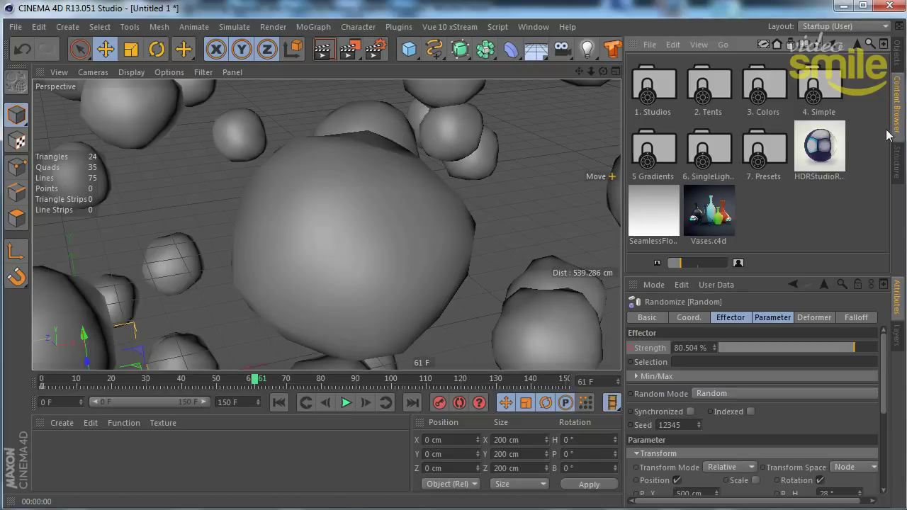
left_click(826, 157)
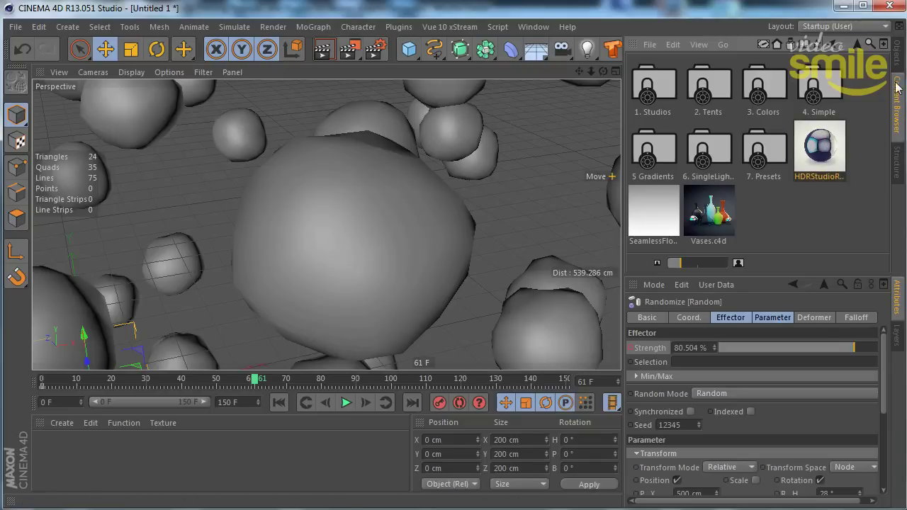
left_click(754, 332)
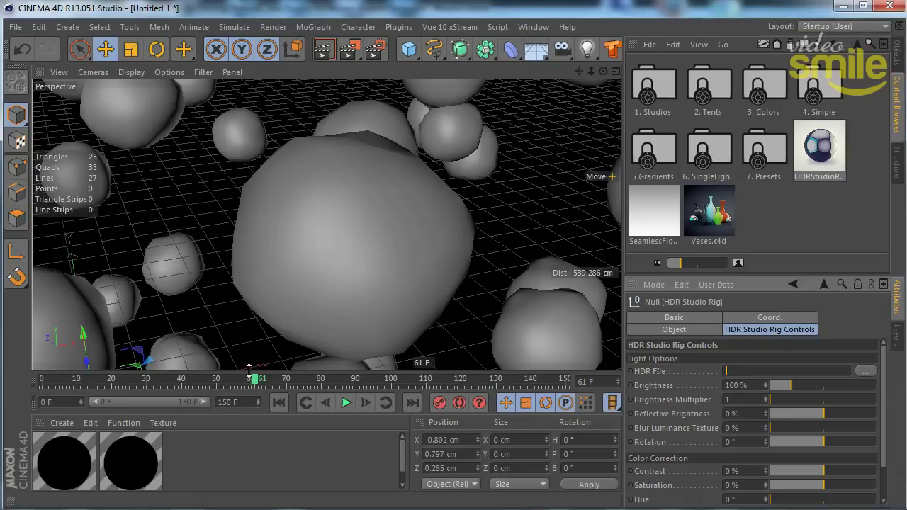
Browse to Favorites > The Pixel Lab > HDRI and assign remmac_HDRReflection.hdr as the rig's HDR file.
left_click_drag(249, 371, 248, 363)
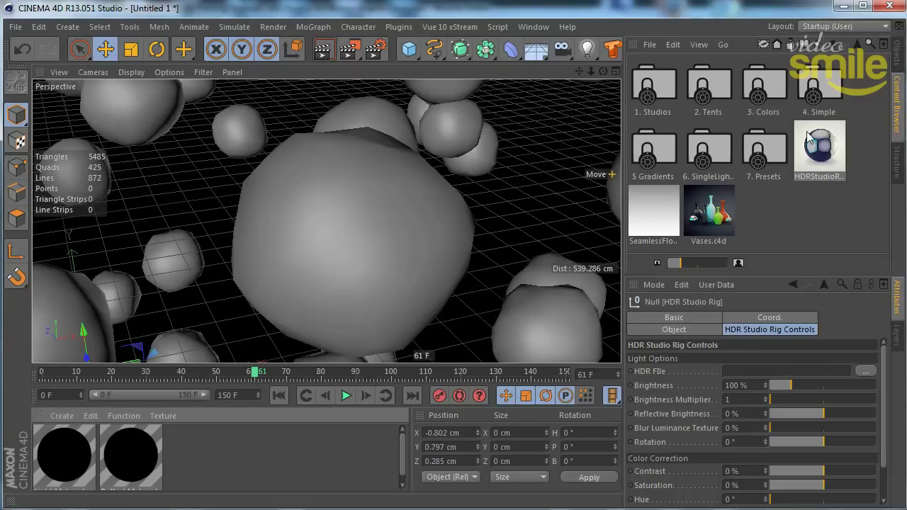
left_click(846, 370)
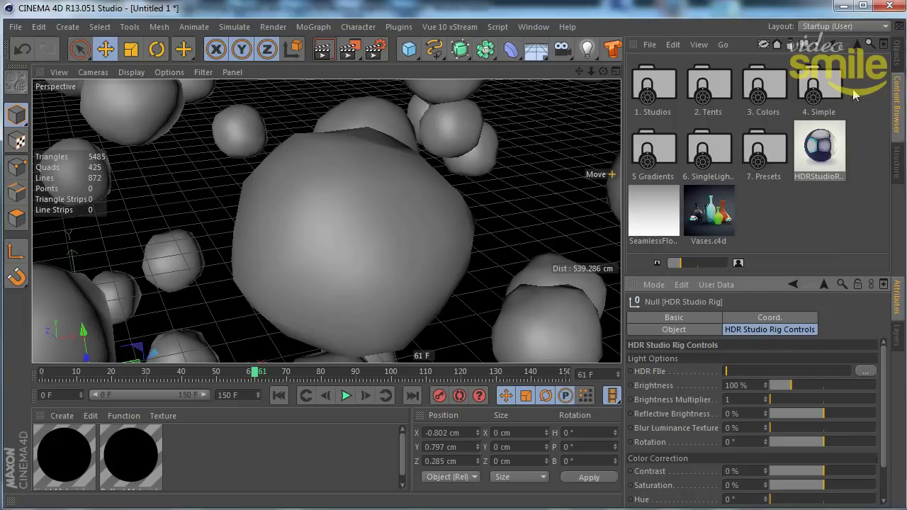
left_click(862, 45)
left_click(862, 46)
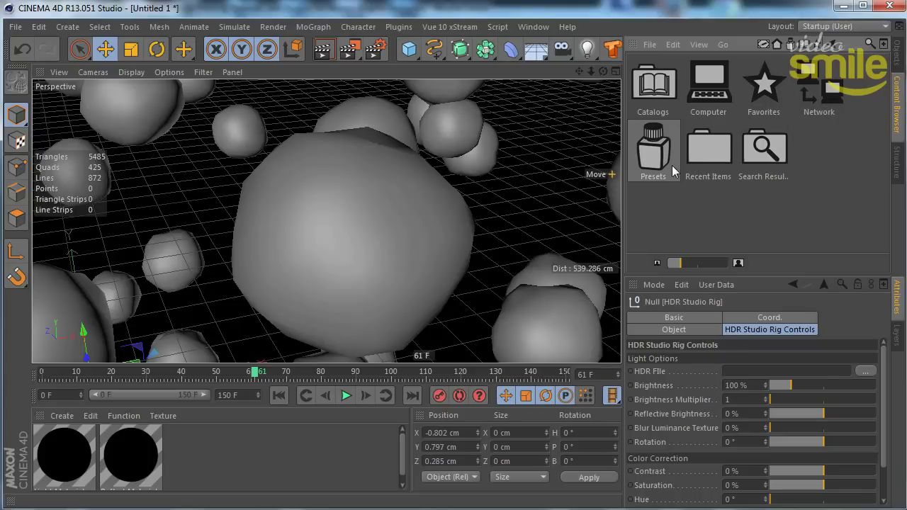
double_click(765, 83)
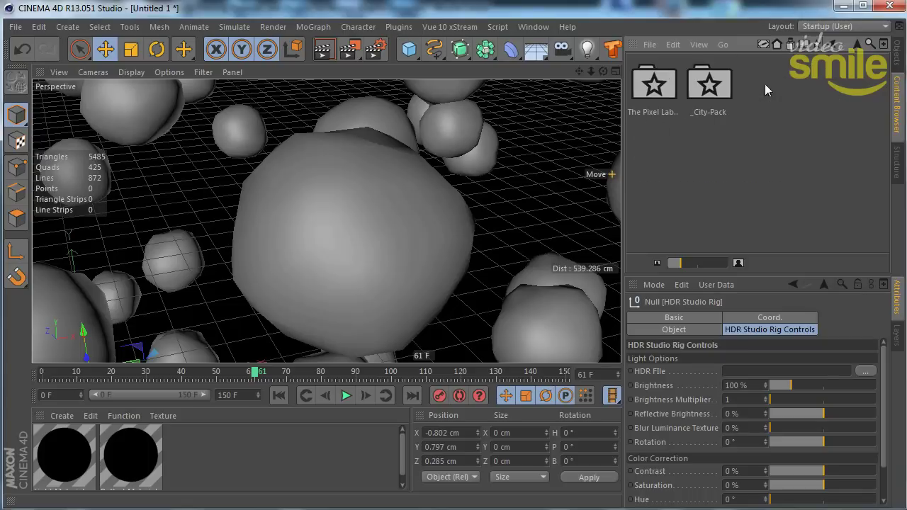
double_click(655, 85)
double_click(707, 94)
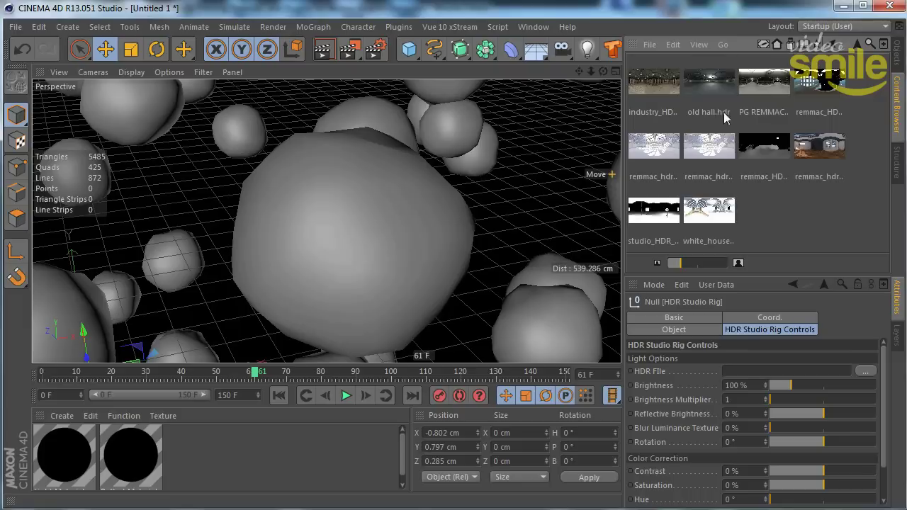
left_click_drag(707, 263, 768, 263)
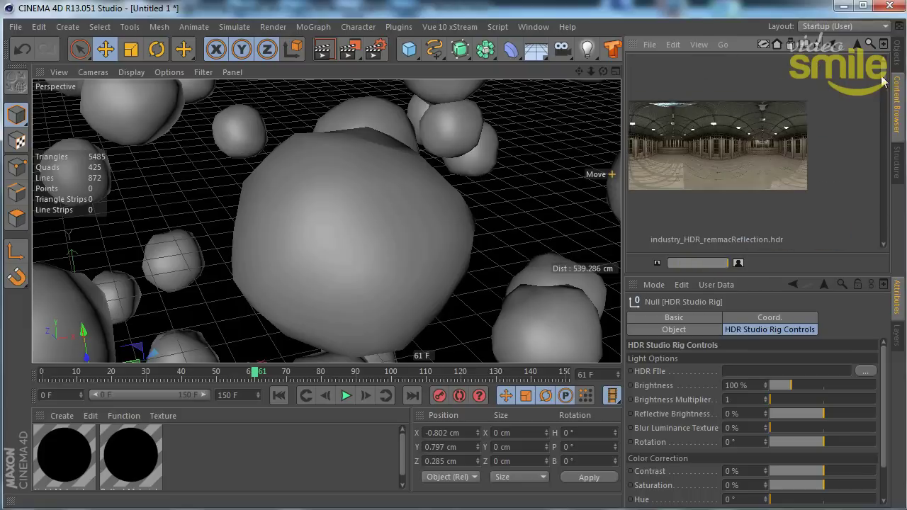
left_click_drag(884, 84, 885, 133)
left_click(707, 89)
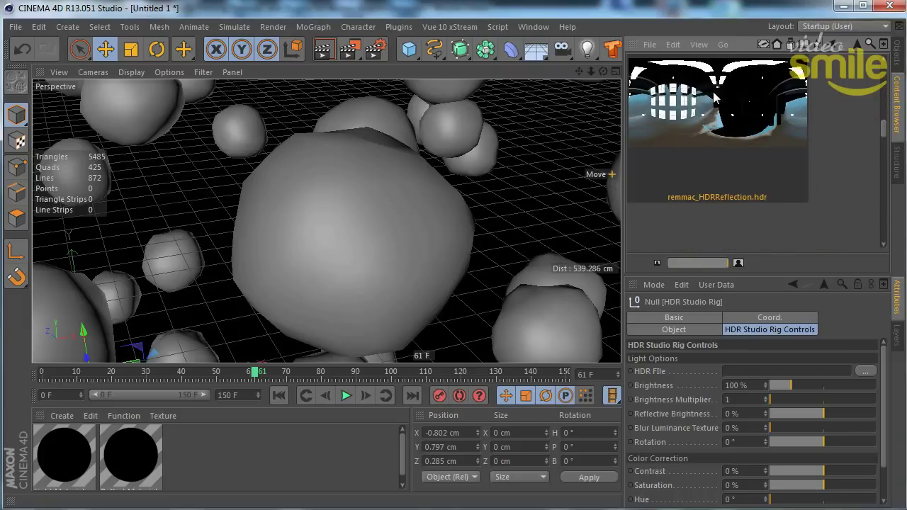
left_click_drag(755, 374, 757, 371)
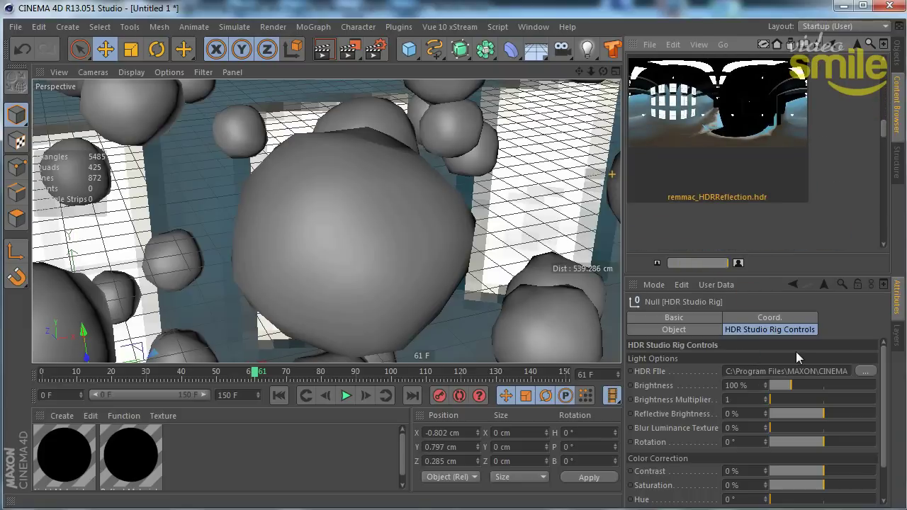
Set the HDR Studio Rig's Brightness to 8%.
left_click(752, 386)
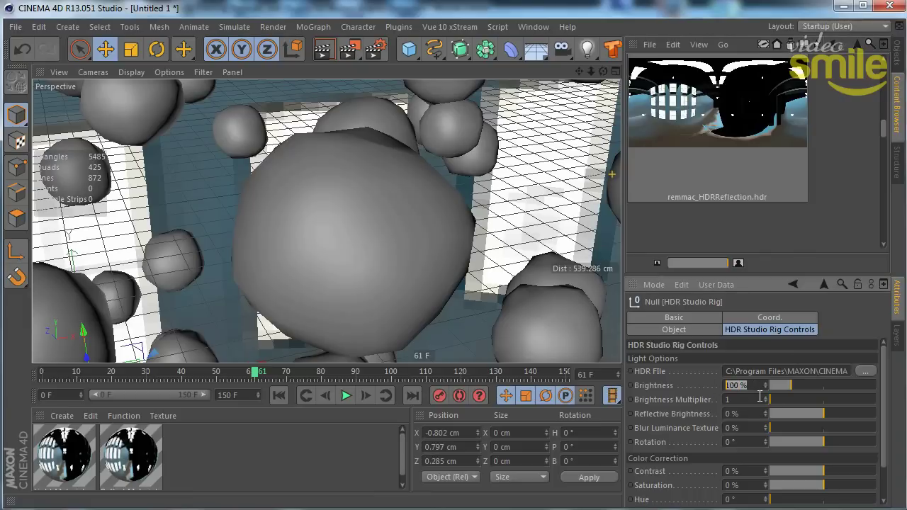
type("8")
key("Return")
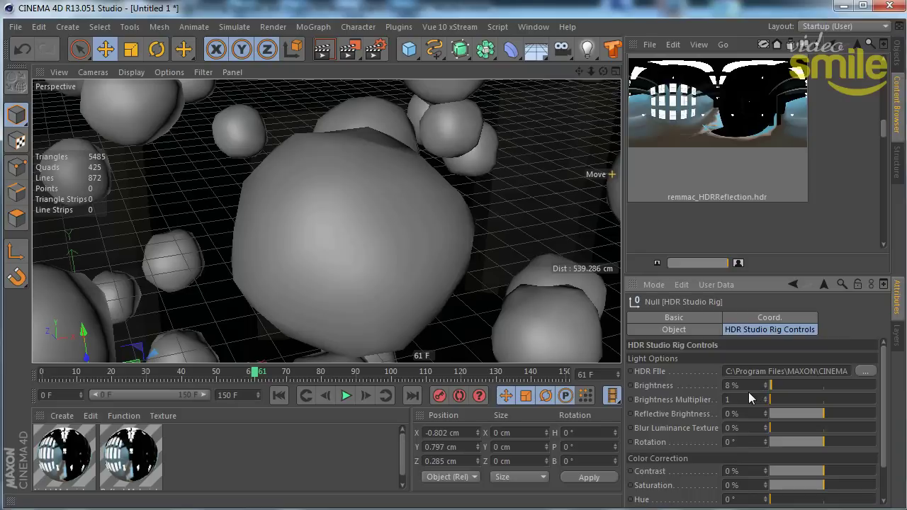
Widen and heighten the viewport panel, then zoom out to see more bubbles.
left_click_drag(886, 419, 885, 451)
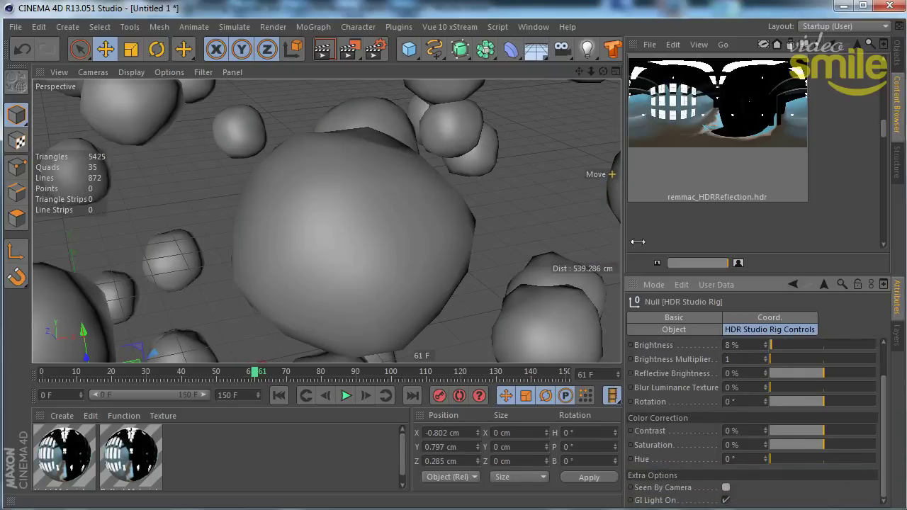
left_click_drag(625, 241, 725, 242)
left_click_drag(597, 374, 597, 381)
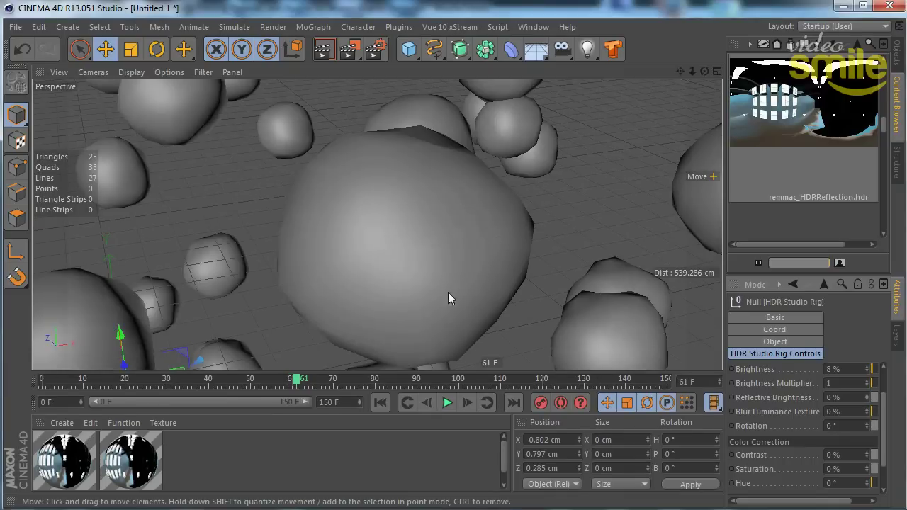
mouse_move(692, 71)
left_mouse_down()
mouse_move(673, 70)
mouse_move(684, 69)
left_mouse_up()
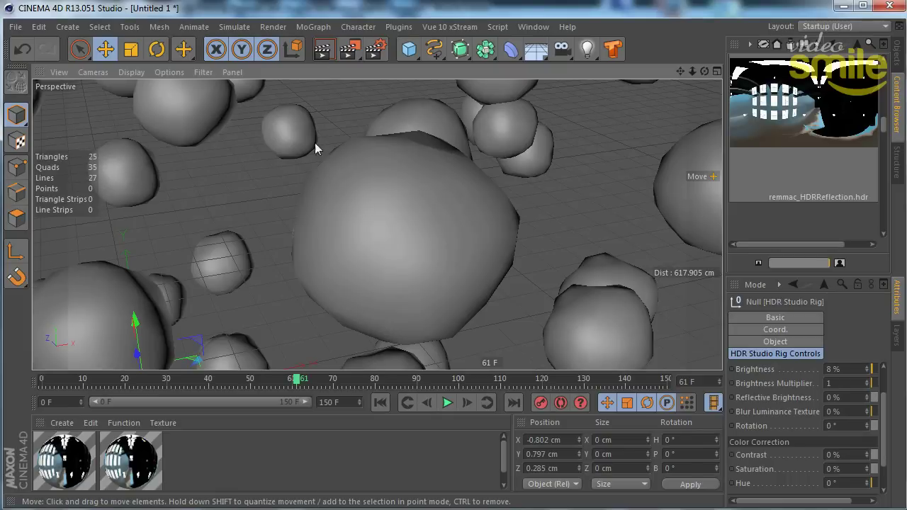
Add the Global Illumination effect in Render Settings.
left_click(375, 50)
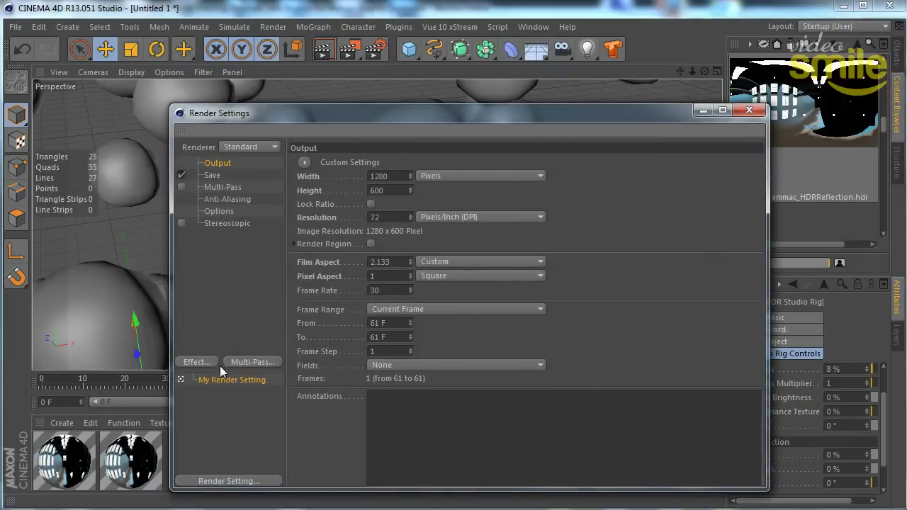
left_click(212, 363)
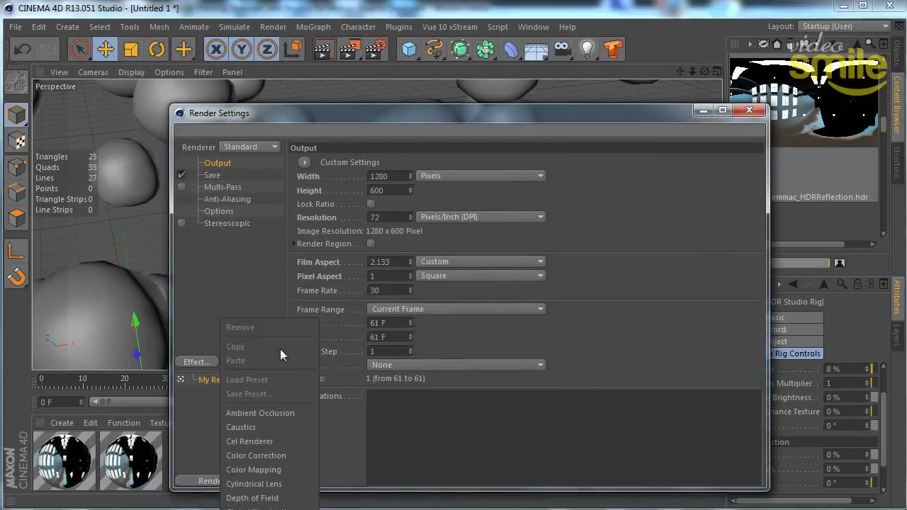
left_click(353, 117)
left_click_drag(353, 116, 417, 21)
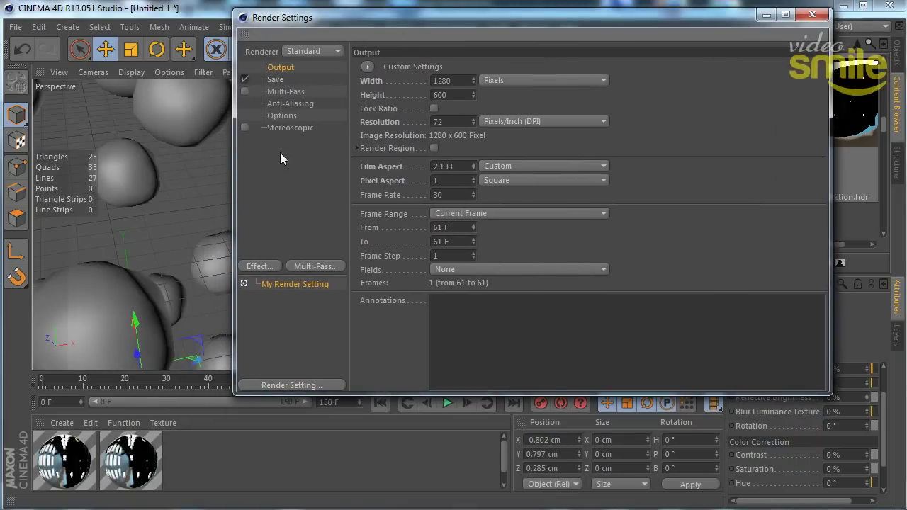
left_click(259, 266)
left_click(337, 457)
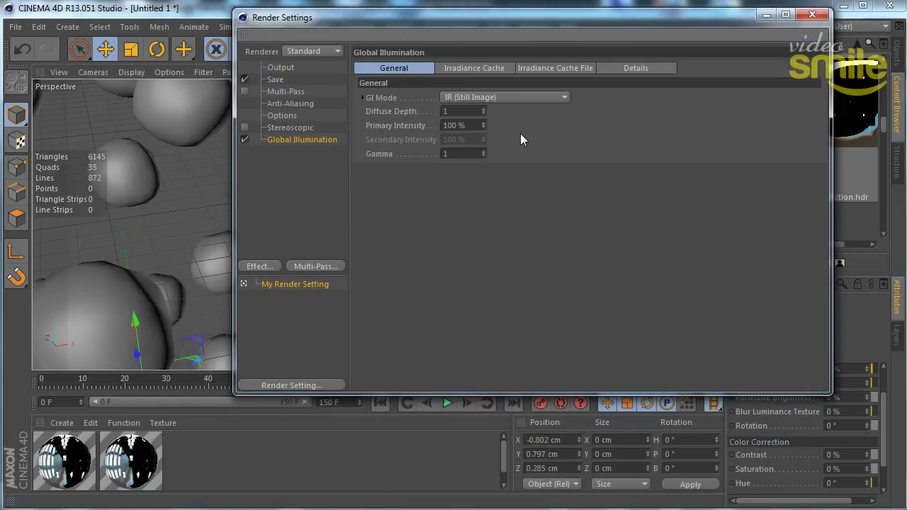
Set GI Mode to Sky Sampler with 200 sky samples, then select the Sphere.
left_click(503, 98)
left_click(478, 225)
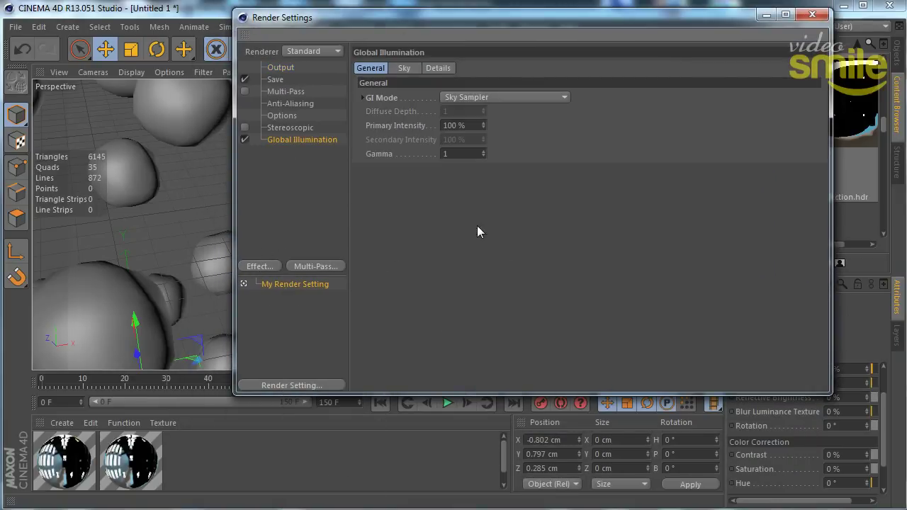
left_click(405, 68)
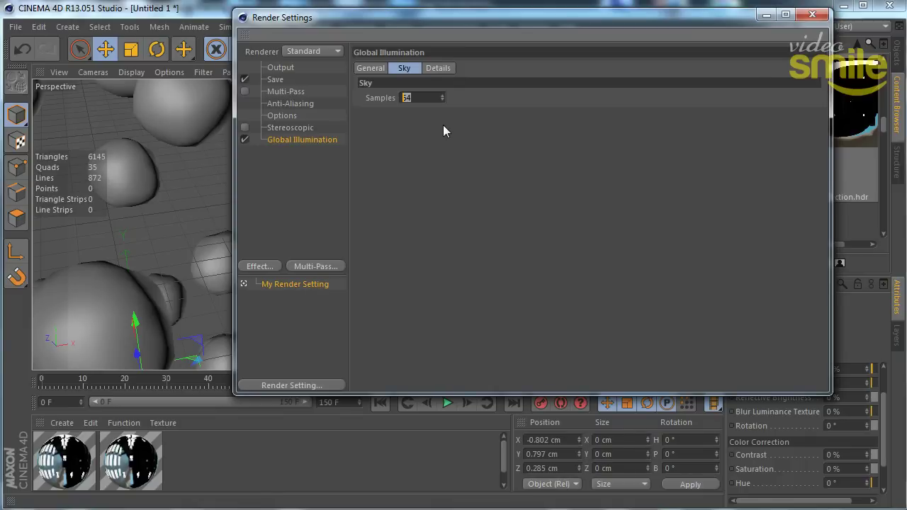
type("200")
key("Return")
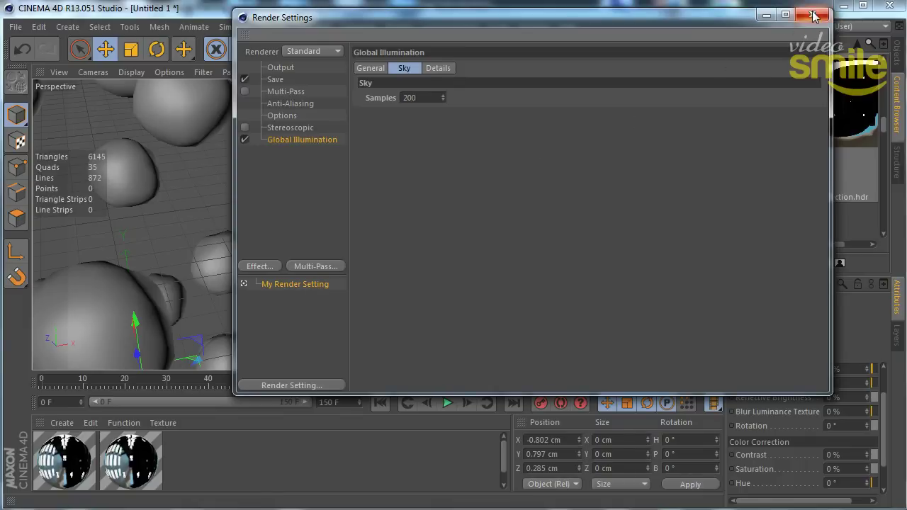
left_click(813, 15)
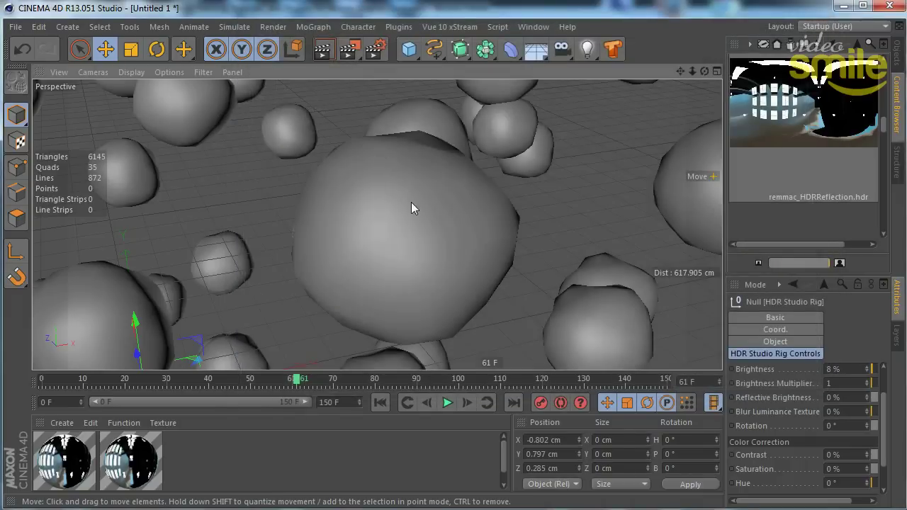
left_click(896, 57)
left_click(772, 118)
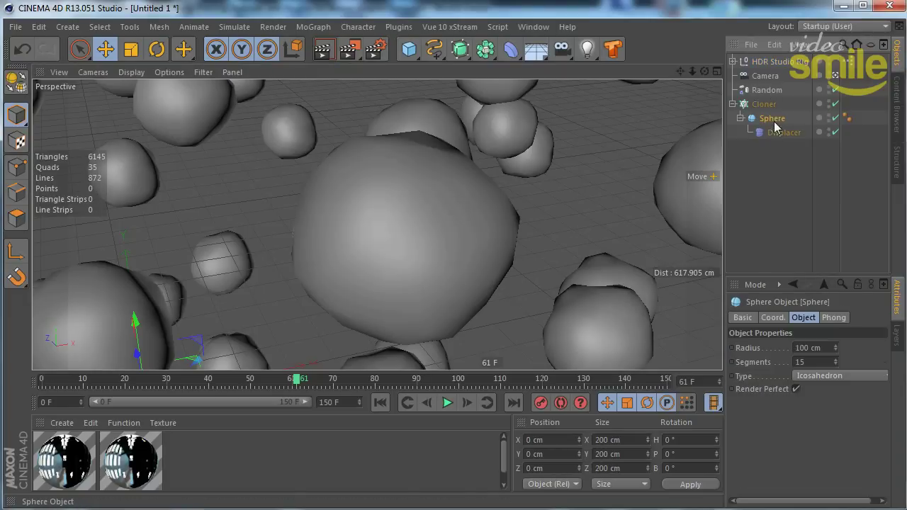
Set the Sphere's segments to 50 and render the viewport to preview the lighting.
double_click(808, 362)
type("50")
key("Return")
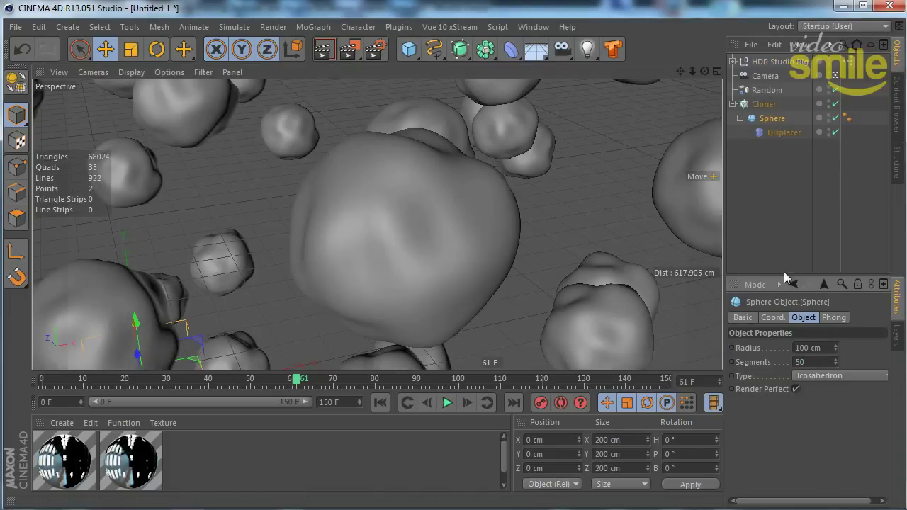
left_click(331, 53)
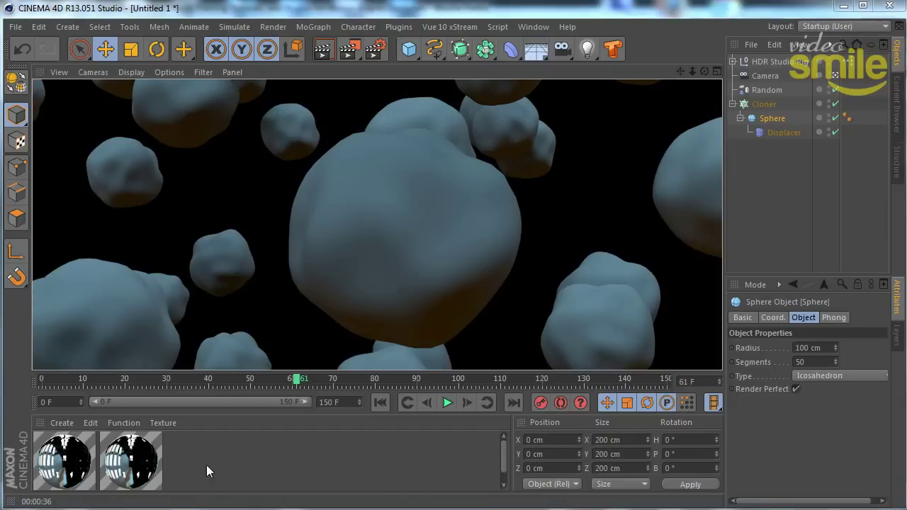
Create a new material, apply it to the Cloner and open it for editing.
left_click(261, 471)
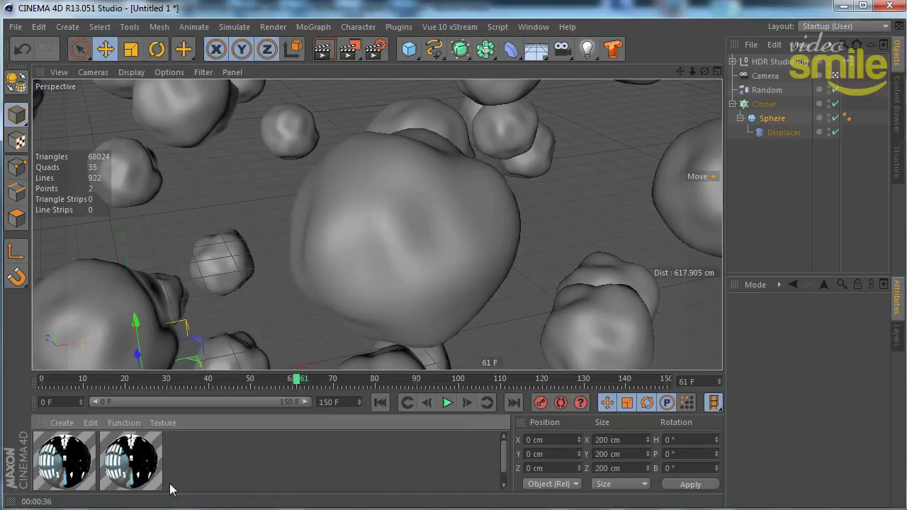
key("ctrl+n")
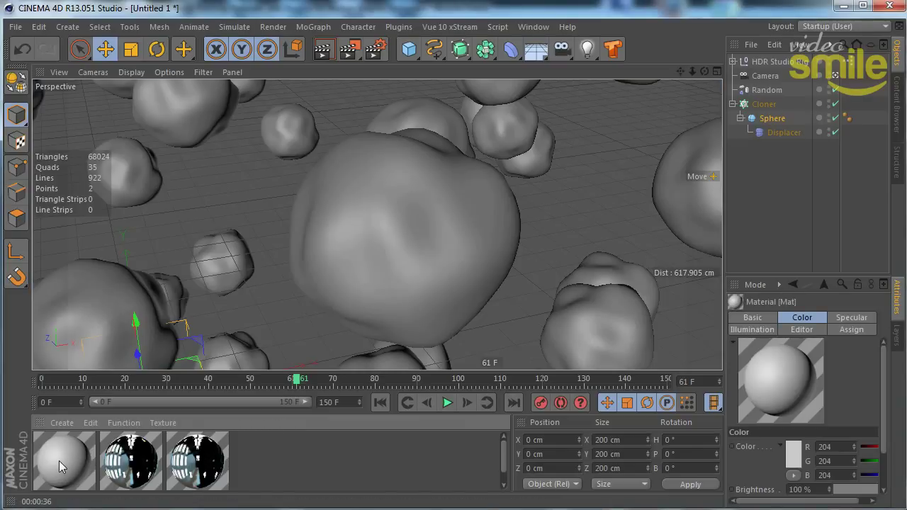
left_click_drag(59, 461, 765, 105)
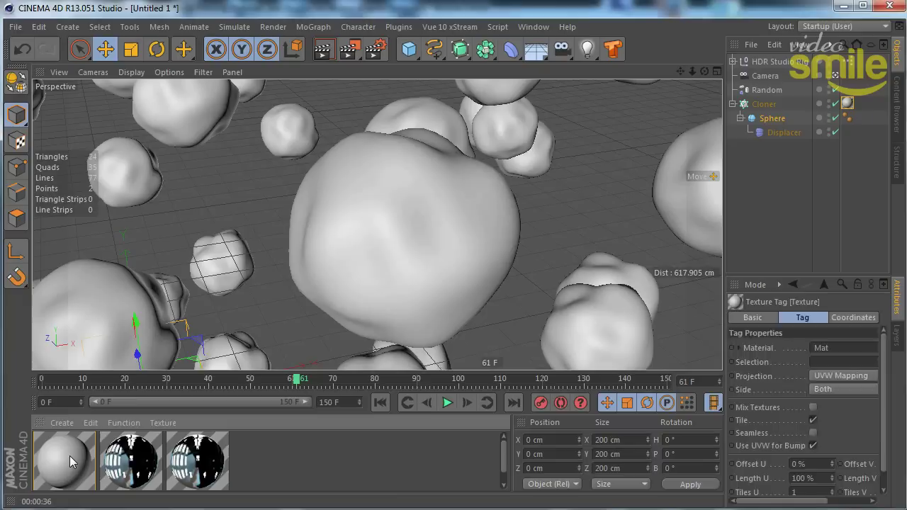
double_click(71, 462)
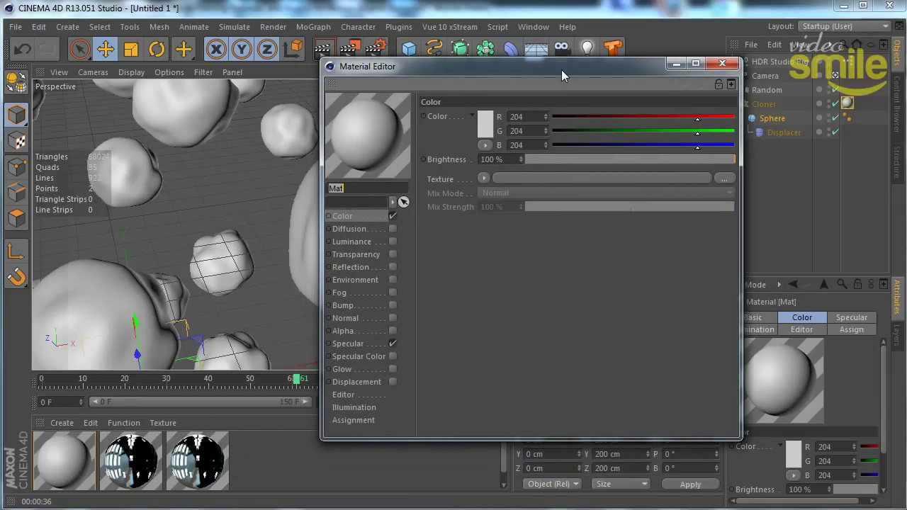
Set the material colour to 221 grey with 12% specular height and -8% falloff.
left_click_drag(465, 70, 488, 77)
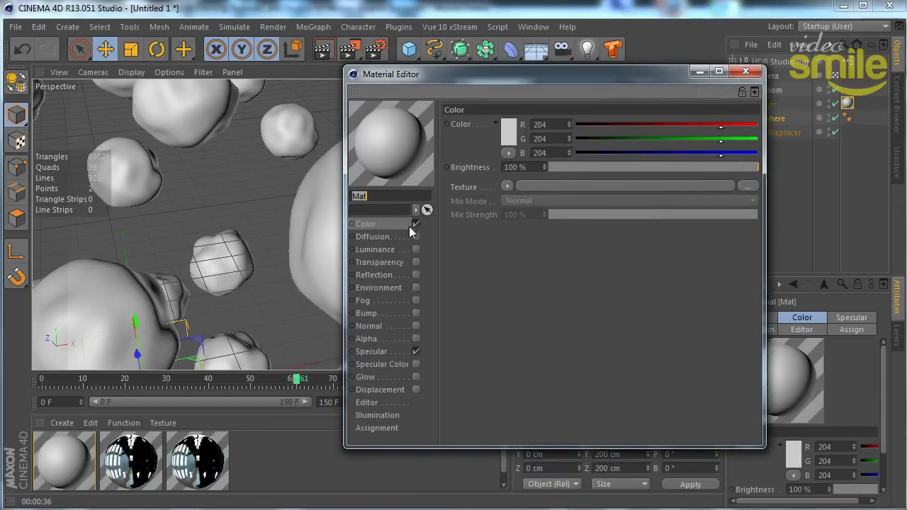
left_click(508, 131)
left_click(429, 95)
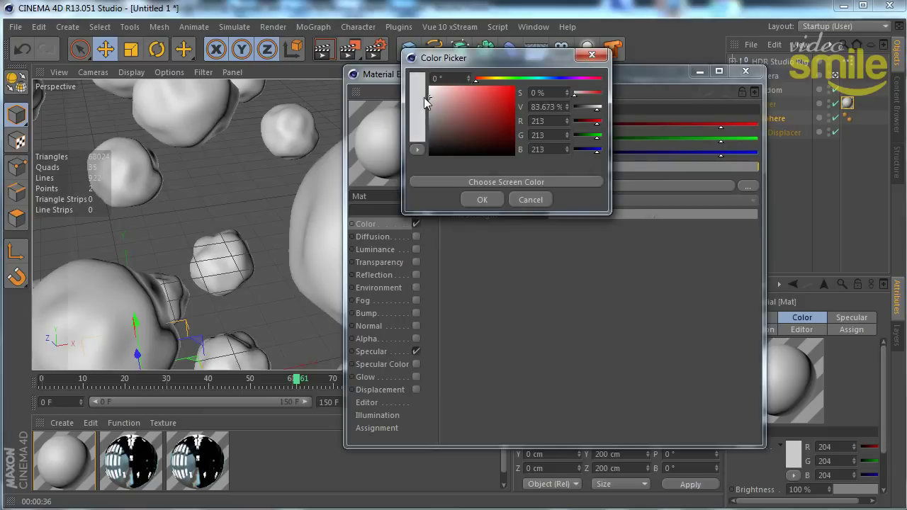
left_click(482, 199)
left_click(371, 351)
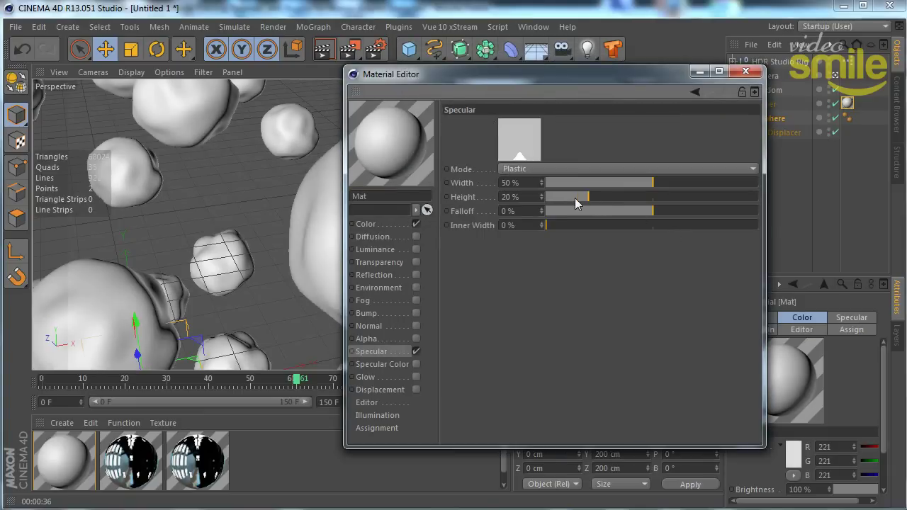
left_click_drag(576, 198, 571, 198)
left_click_drag(652, 211, 643, 211)
left_click_drag(589, 75, 498, 83)
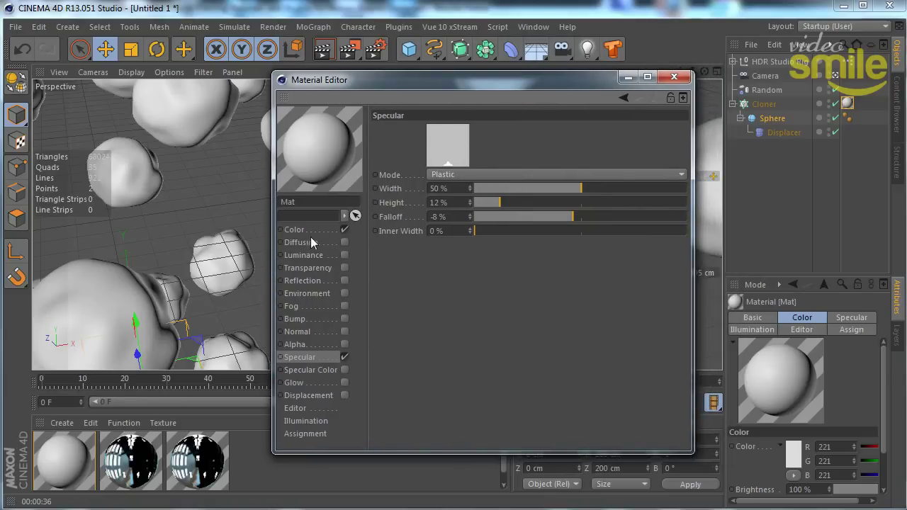
Enable the material's reflection with a Fresnel texture, then close the material editor.
left_click(345, 281)
left_click(435, 205)
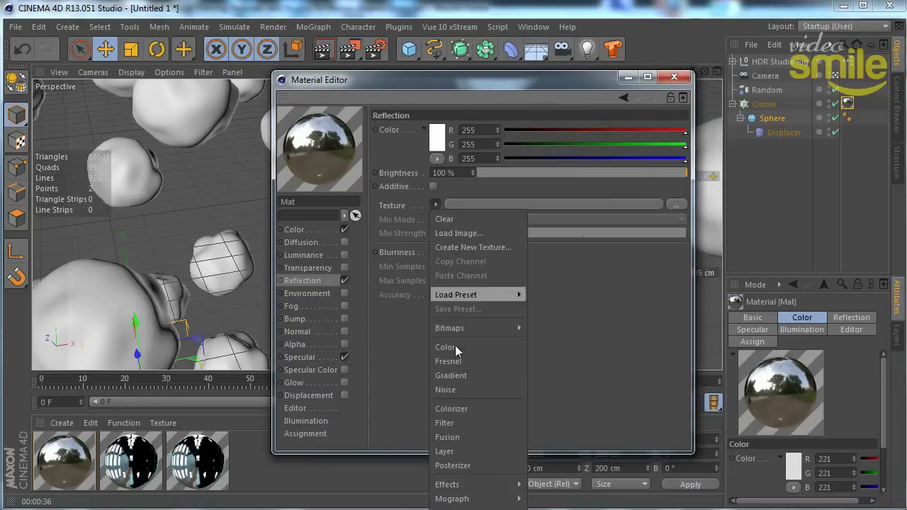
left_click(301, 284)
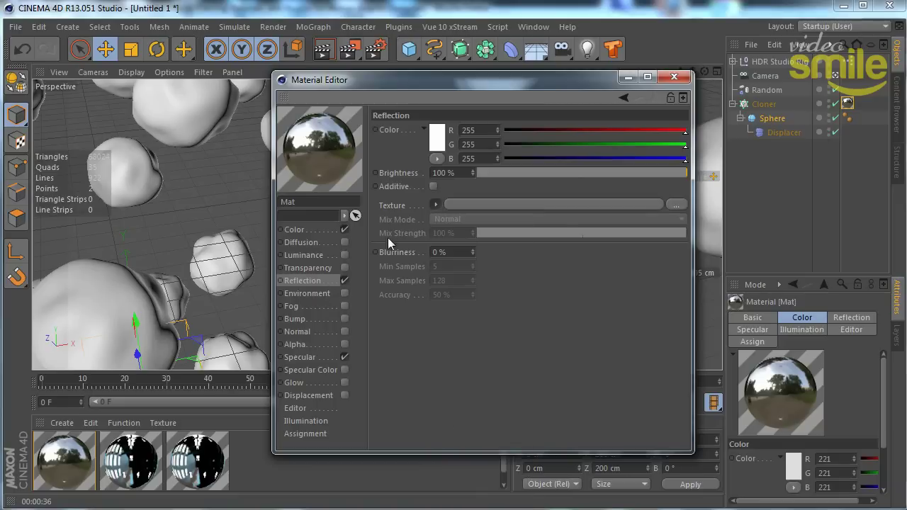
left_click(436, 204)
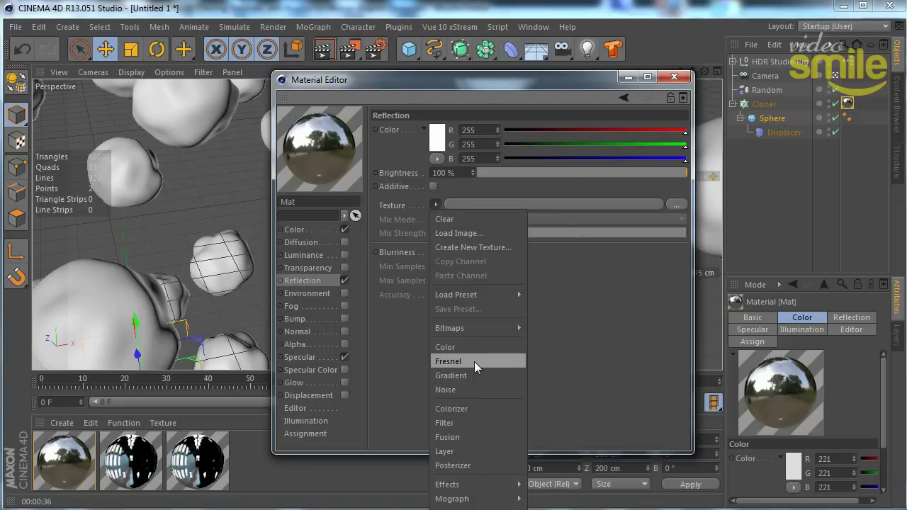
left_click(473, 359)
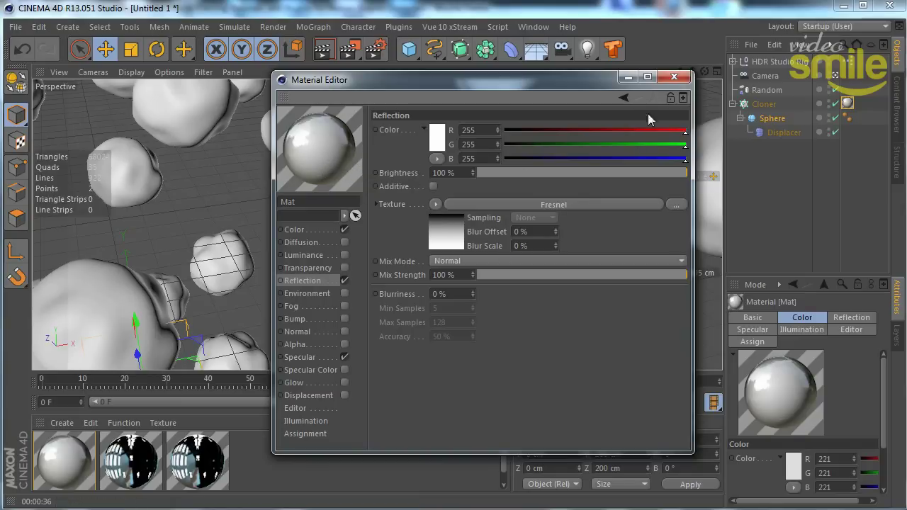
left_click(627, 77)
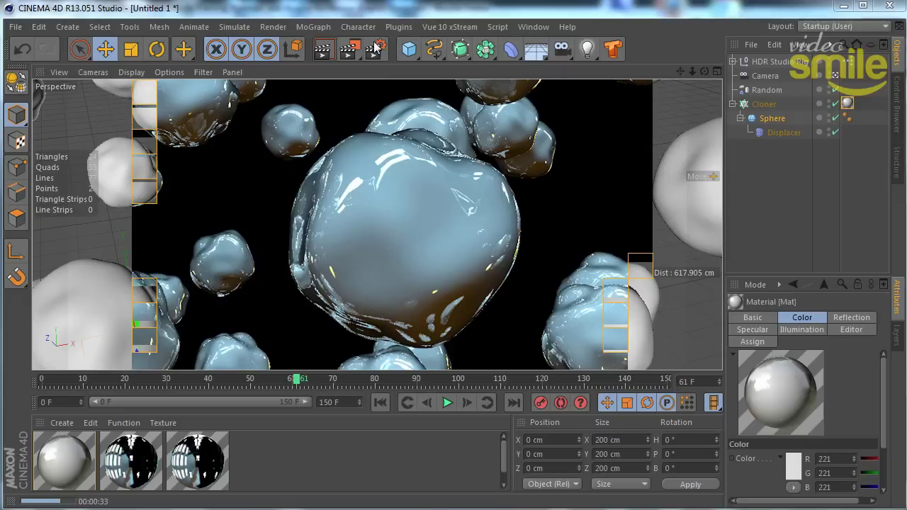
Stop the preview render and give Mat a 50% reflection brightness.
left_click(267, 470)
double_click(39, 464)
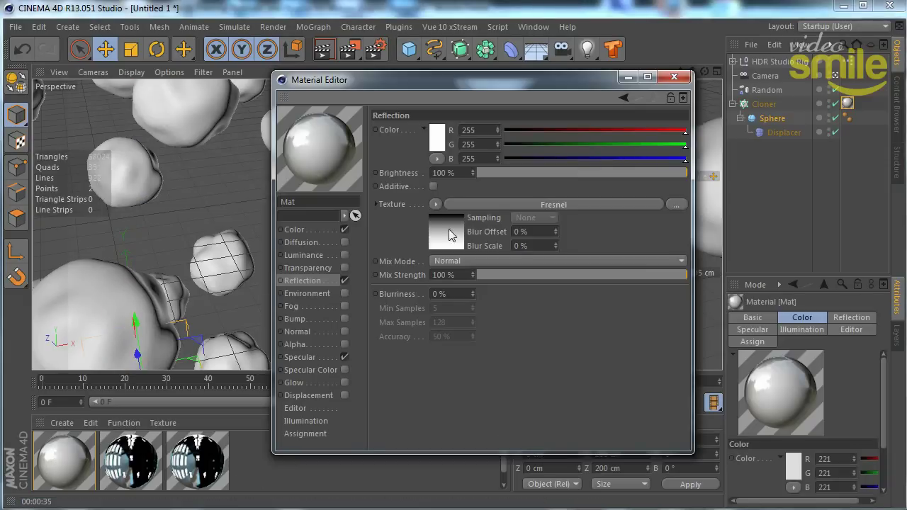
left_click(463, 173)
type("50")
key("Return")
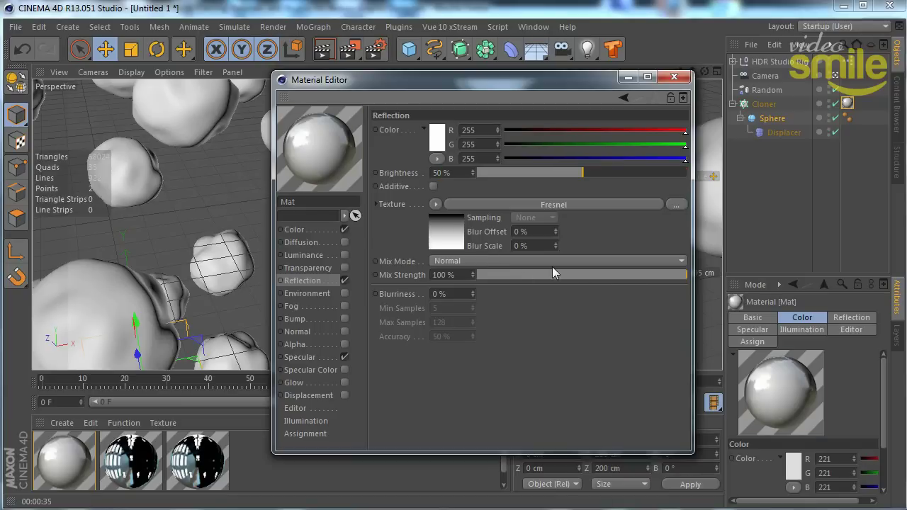
Set reflection mix strength to 70% and brightness to 40%, then bring up Render Settings.
left_click(441, 275)
type("70")
key("Return")
left_click(447, 172)
type("40")
key("Return")
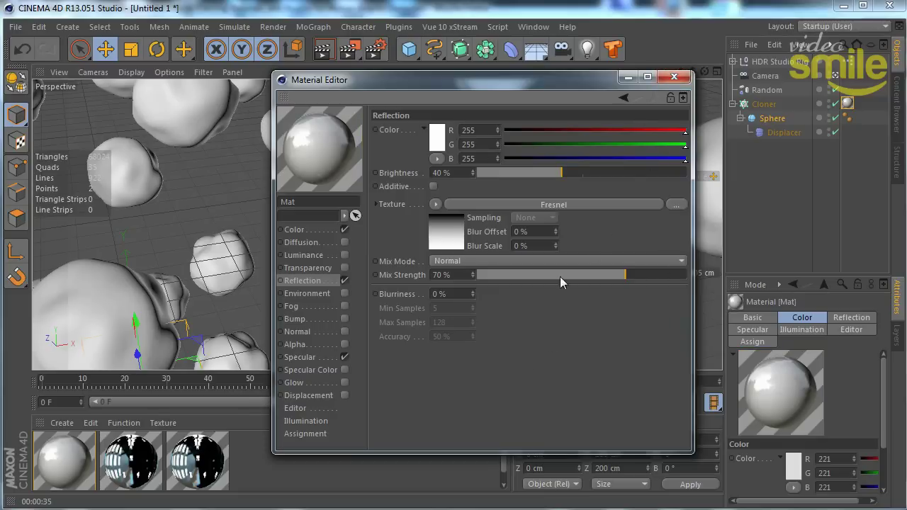
left_click(681, 82)
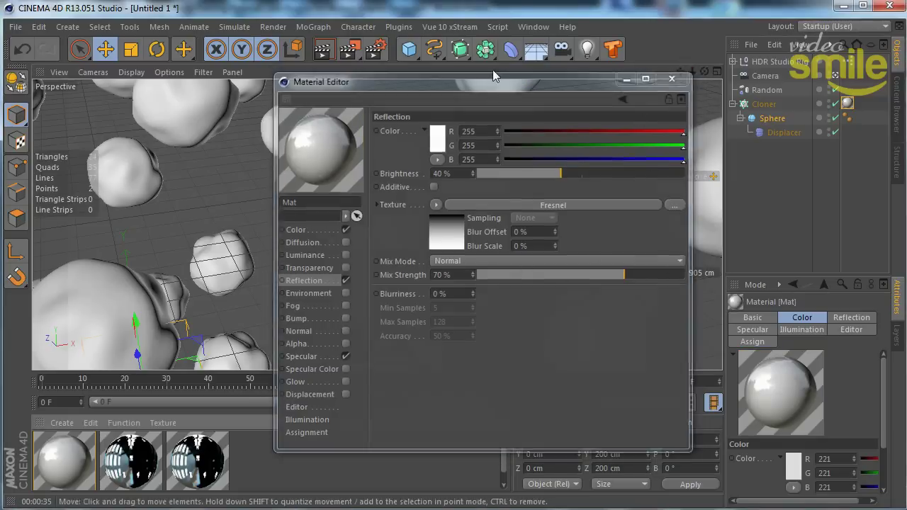
key("ctrl+b")
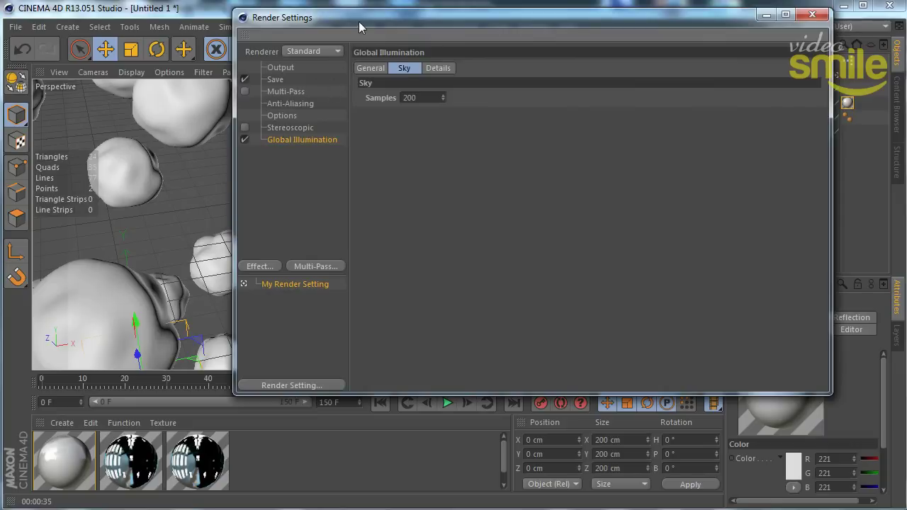
Switch render anti-aliasing from Geometry to Best.
left_click_drag(358, 20, 403, 85)
left_click(339, 168)
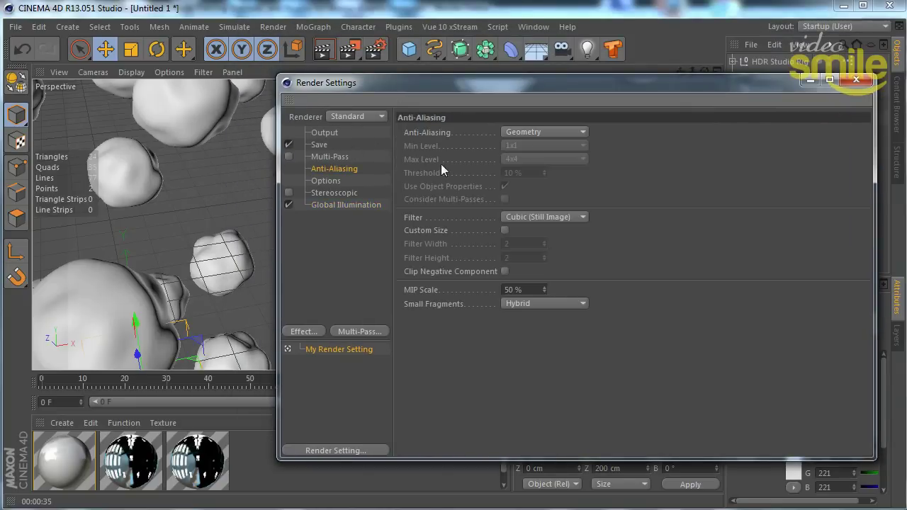
left_click(542, 132)
left_click(532, 173)
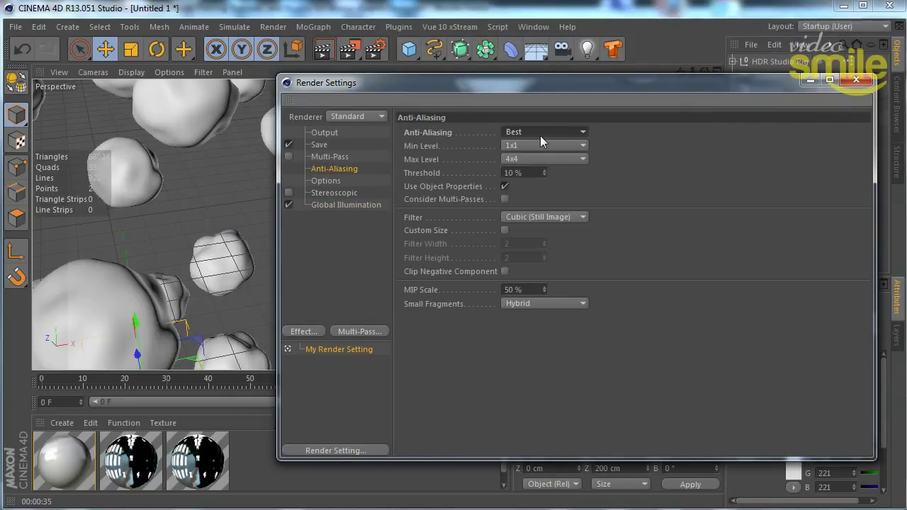
mouse_move(541, 85)
left_mouse_down()
mouse_move(515, 79)
mouse_move(527, 76)
left_mouse_up()
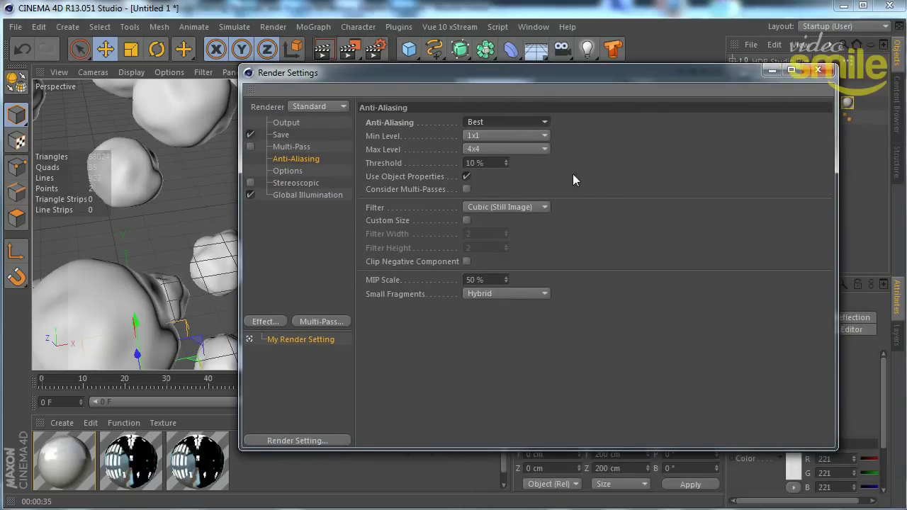
left_click(530, 122)
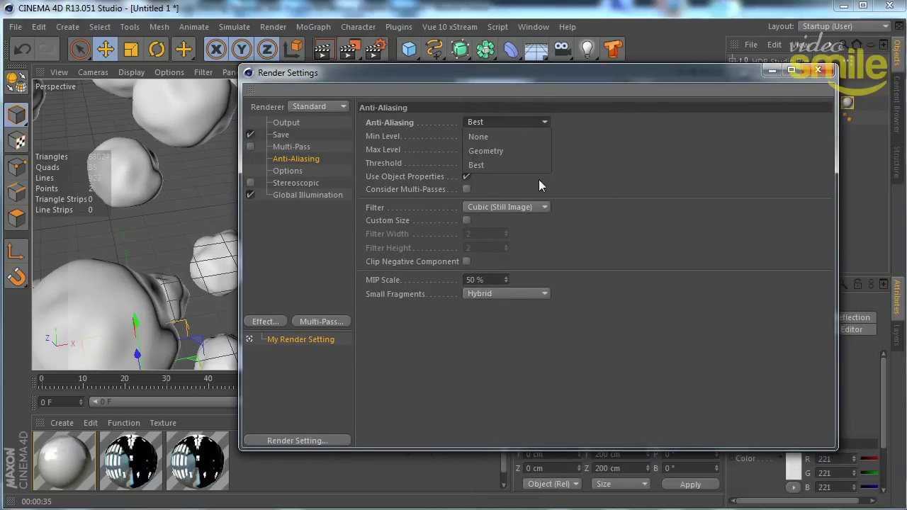
left_click(547, 120)
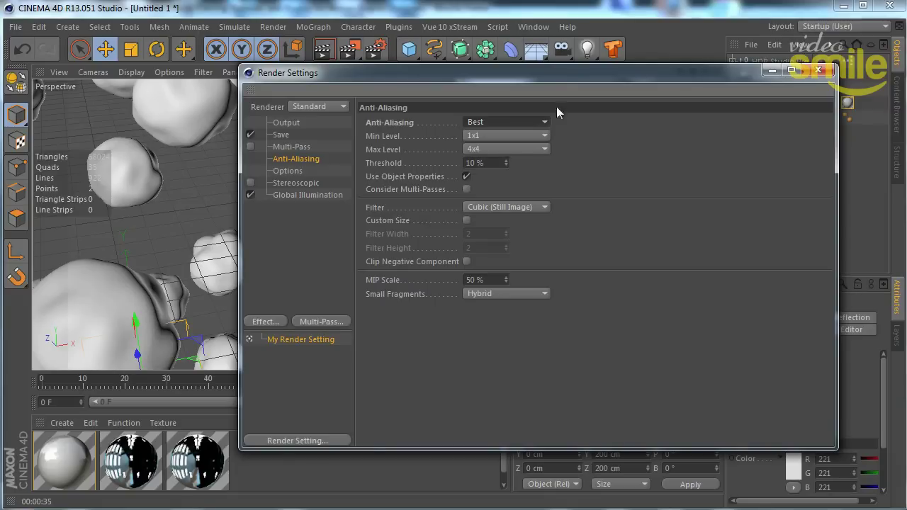
left_click_drag(568, 75, 542, 72)
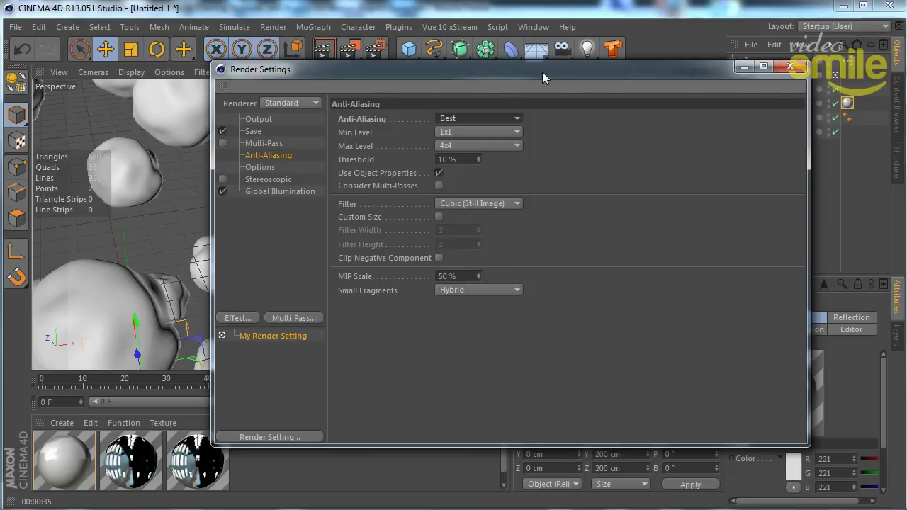
mouse_move(542, 71)
left_mouse_down()
mouse_move(419, 347)
mouse_move(639, 254)
left_mouse_up()
left_click(672, 267)
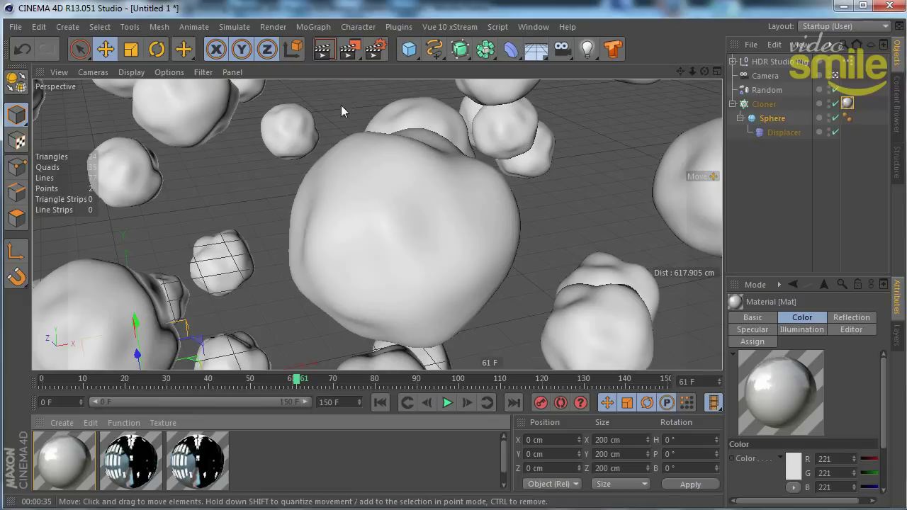
Keep the Cubic (Still Image) anti-aliasing filter.
left_click(372, 53)
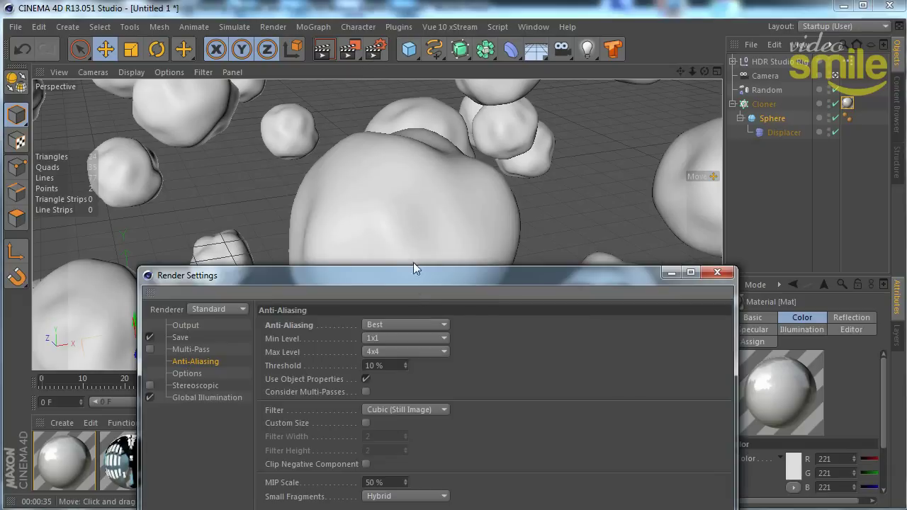
mouse_move(432, 264)
left_mouse_down()
mouse_move(458, 114)
mouse_move(477, 96)
left_mouse_up()
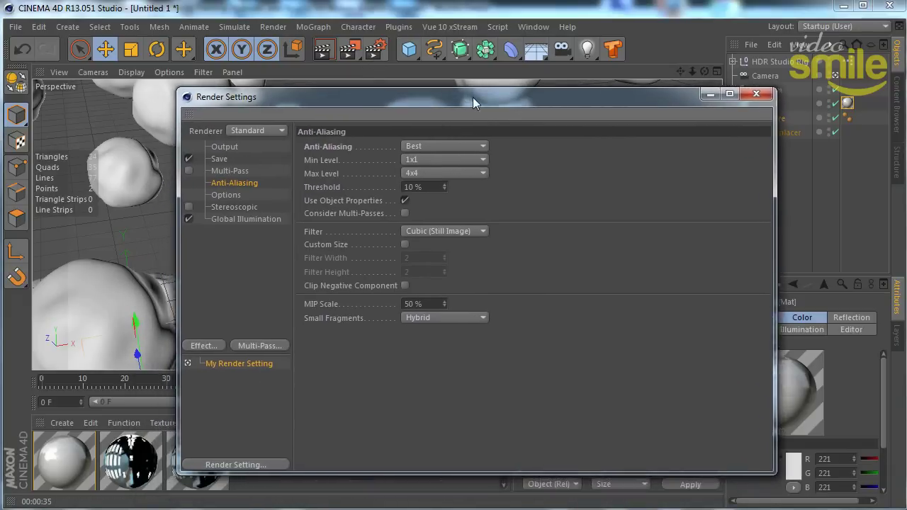
left_click(332, 230)
left_click(474, 229)
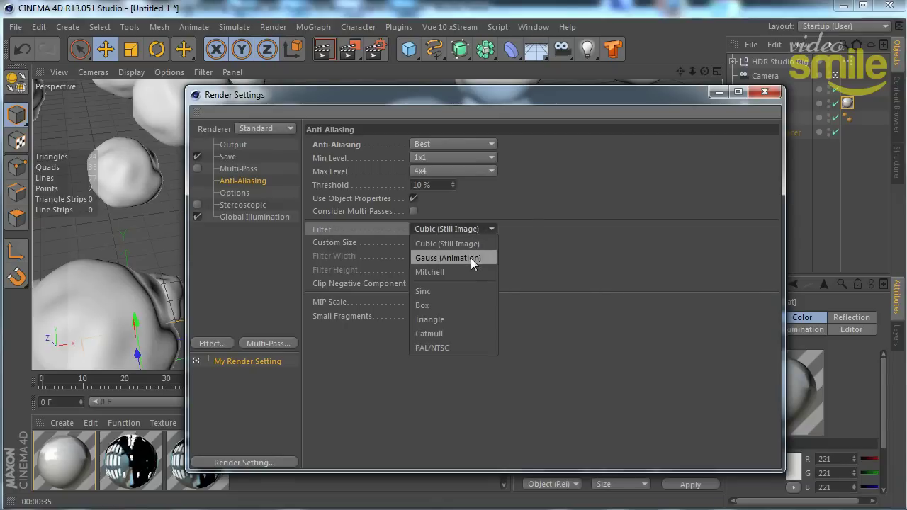
left_click(610, 112)
left_click_drag(580, 97, 454, 68)
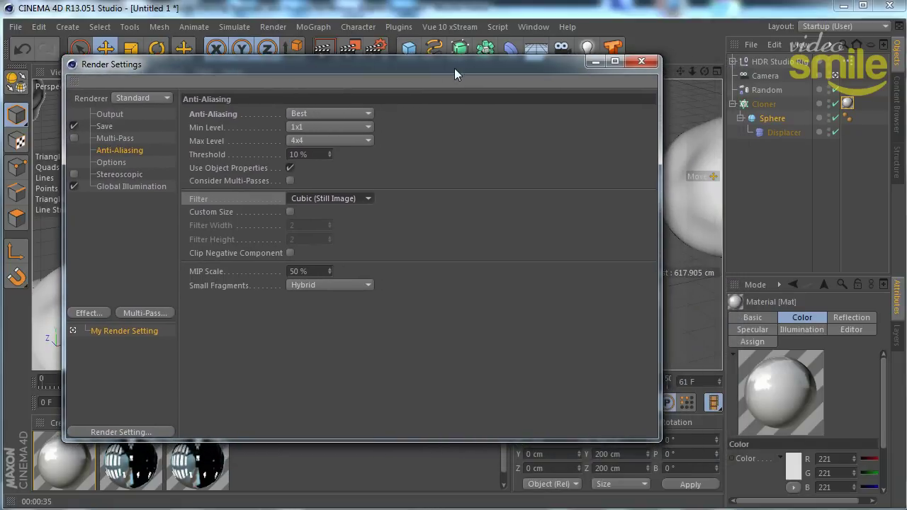
left_click_drag(454, 68, 480, 70)
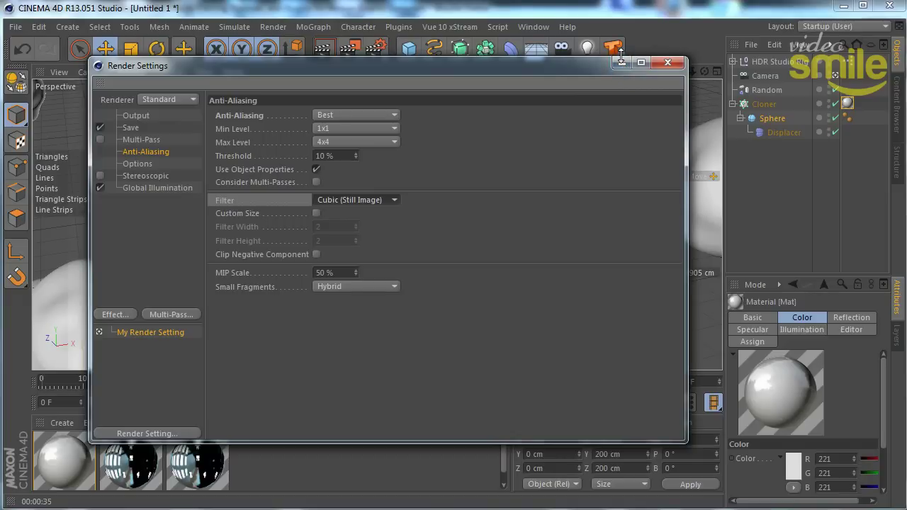
Set the maximum anti-aliasing level to 4x4, keeping Best quality and the Cubic filter.
left_click(378, 115)
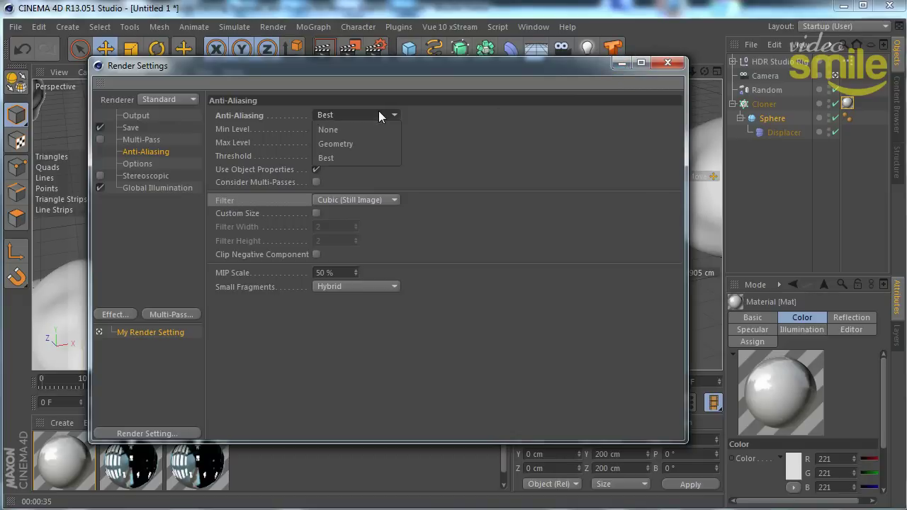
left_click(348, 157)
left_click(359, 140)
left_click(355, 195)
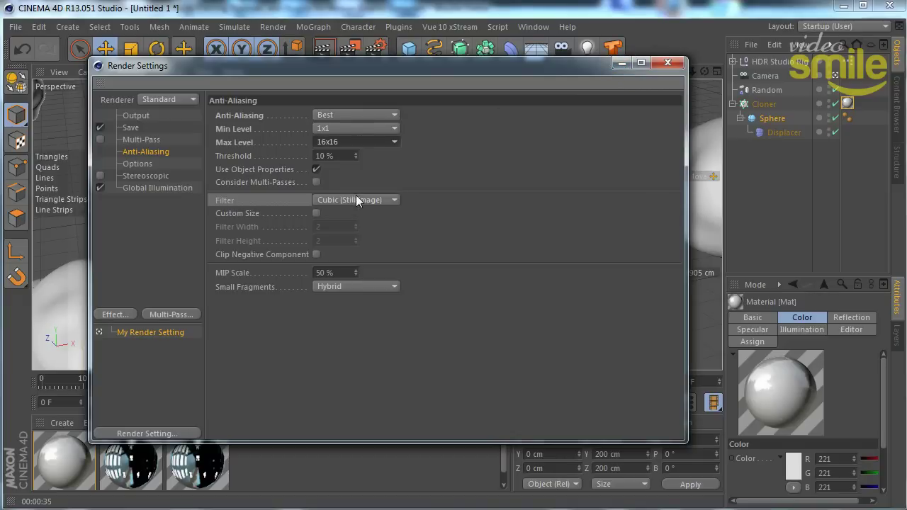
left_click(367, 141)
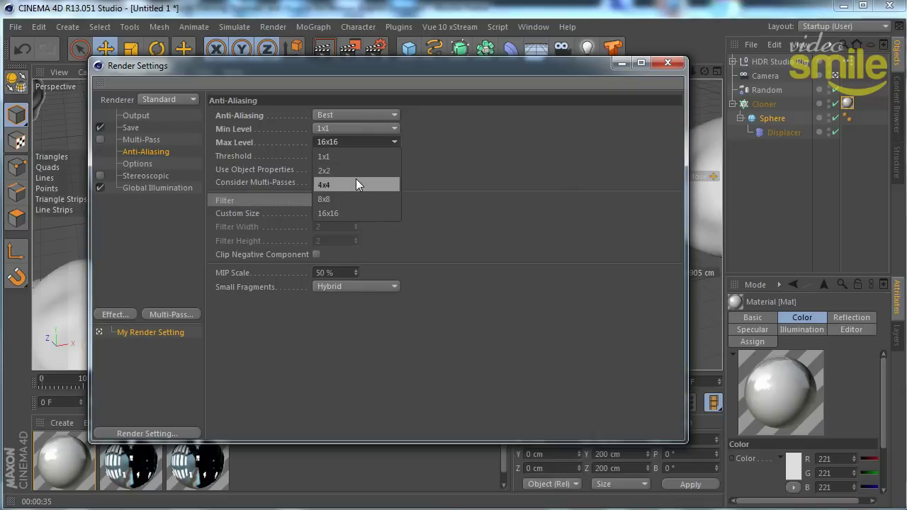
left_click(356, 183)
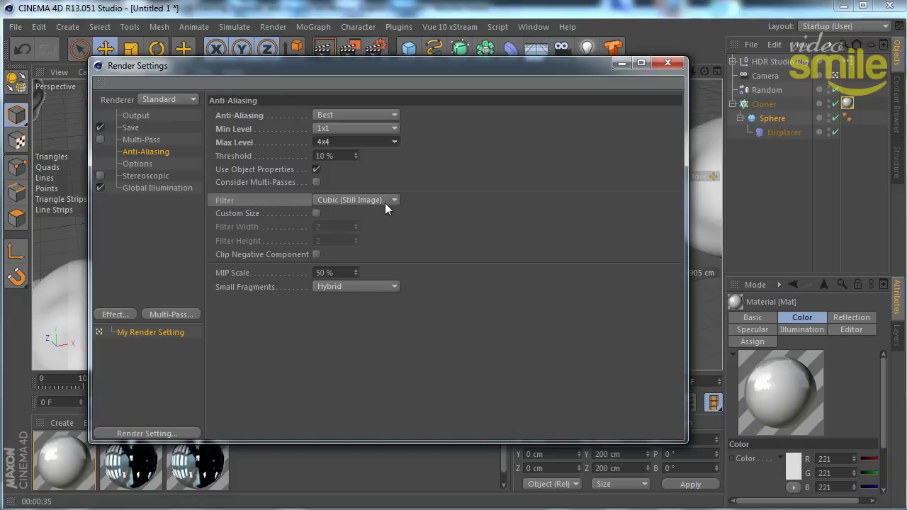
left_click(381, 201)
left_click(375, 218)
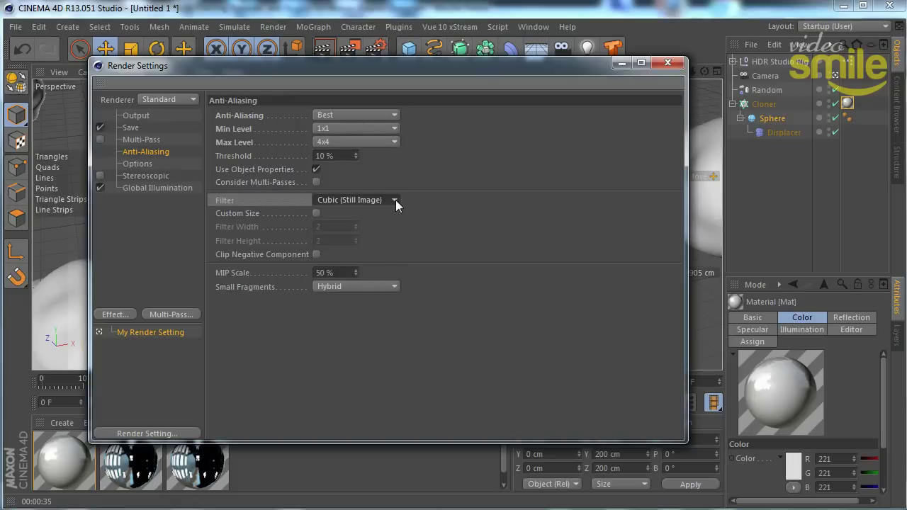
Move on to the Output and Save pages of Render Settings.
left_click_drag(401, 68, 539, 91)
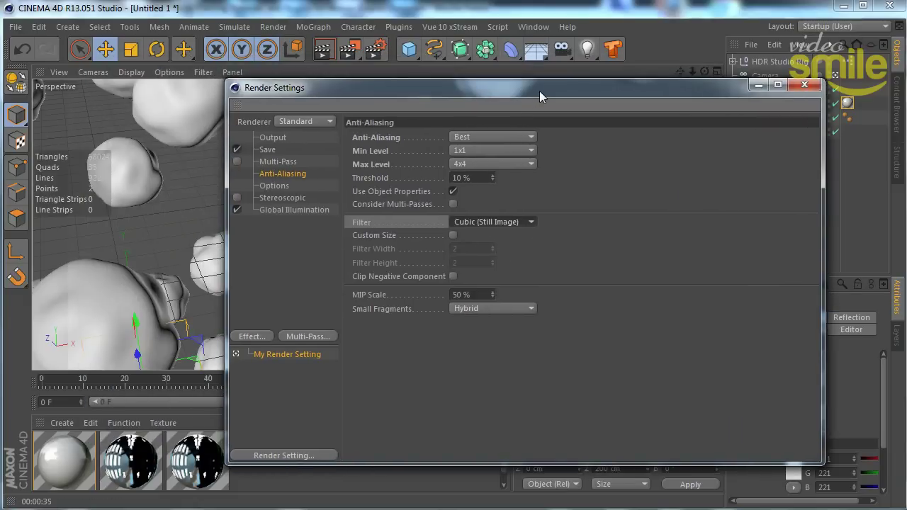
left_click_drag(477, 96, 506, 93)
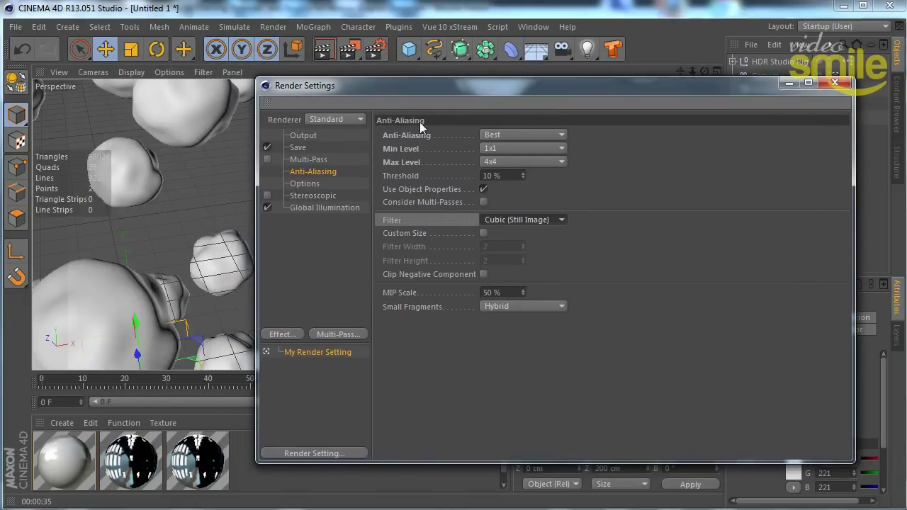
left_click(306, 136)
left_click(307, 146)
Keep the output frame range limited to the current frame.
left_click(303, 135)
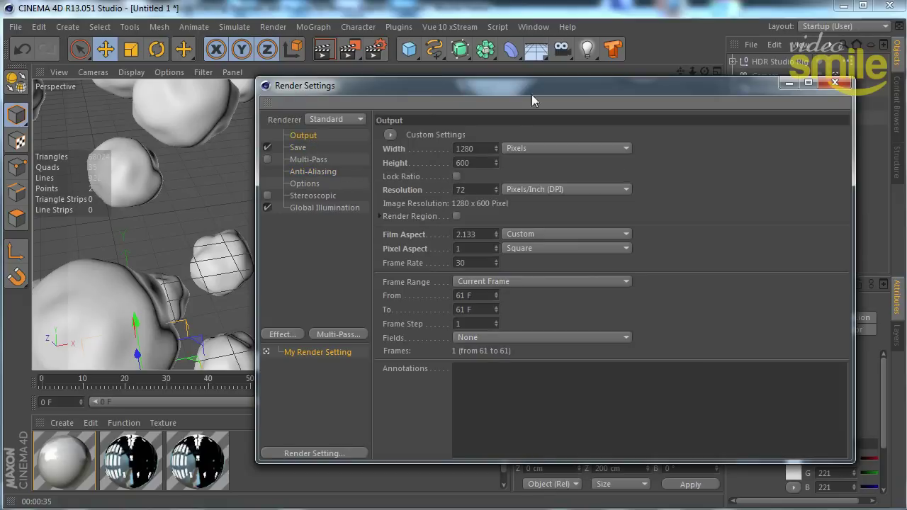
left_click_drag(538, 85, 512, 79)
left_click(466, 275)
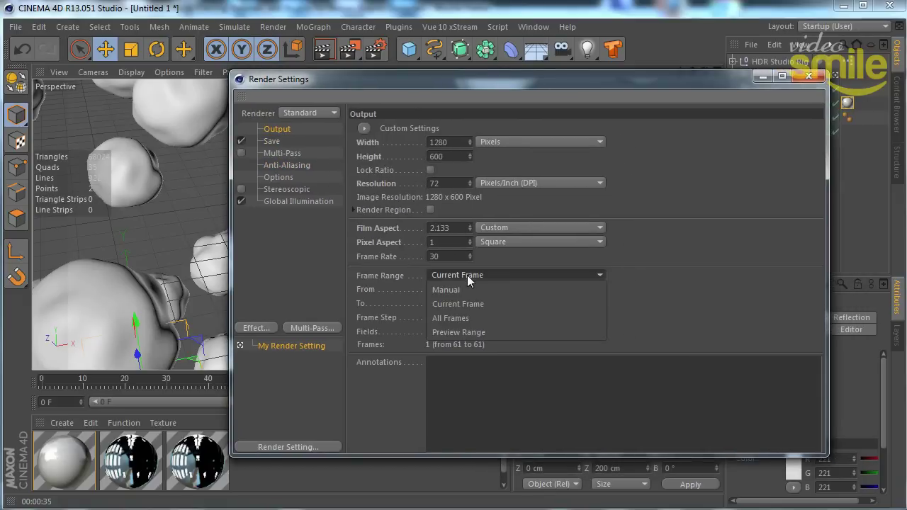
left_click(619, 85)
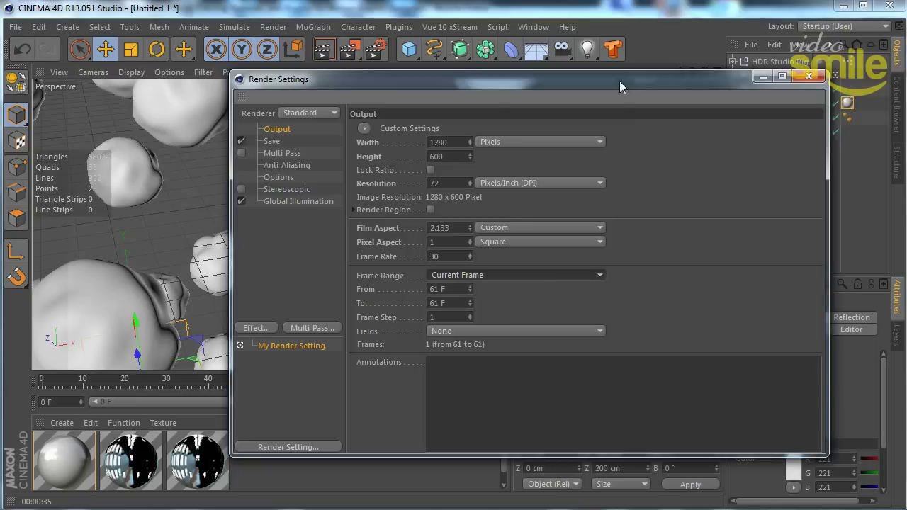
double_click(449, 258)
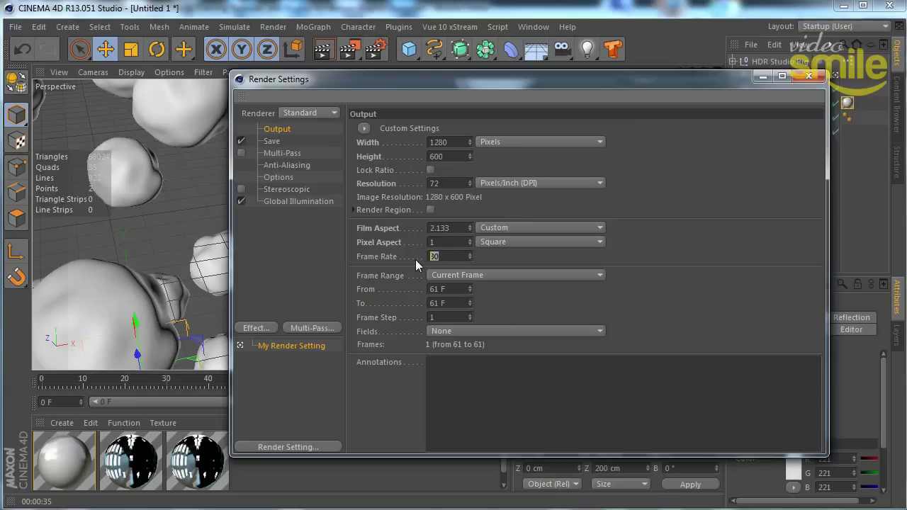
Check Global Illumination's General options, then return to the Sky page at 200 samples.
left_click_drag(446, 85, 485, 90)
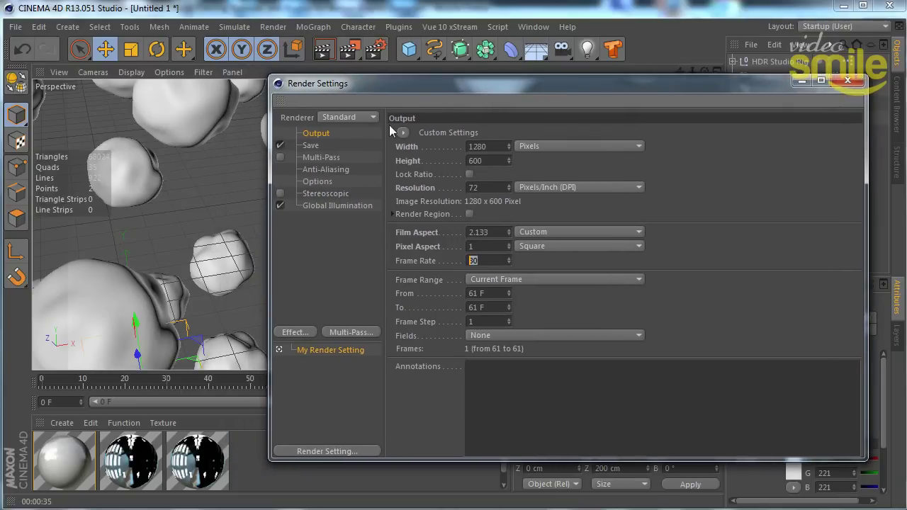
left_click(321, 205)
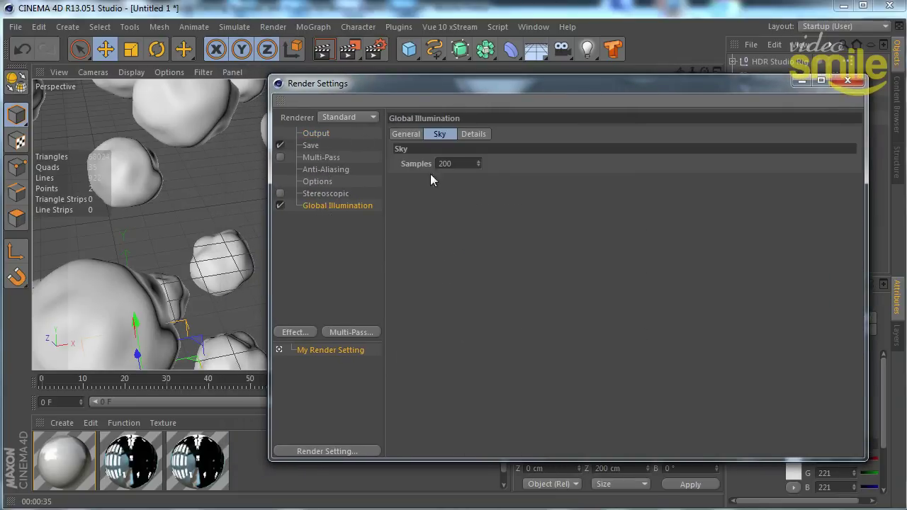
left_click(406, 134)
left_click(439, 134)
Close and reopen Render Settings, then hide After Effects to return to Cinema 4D.
left_click_drag(621, 85, 570, 106)
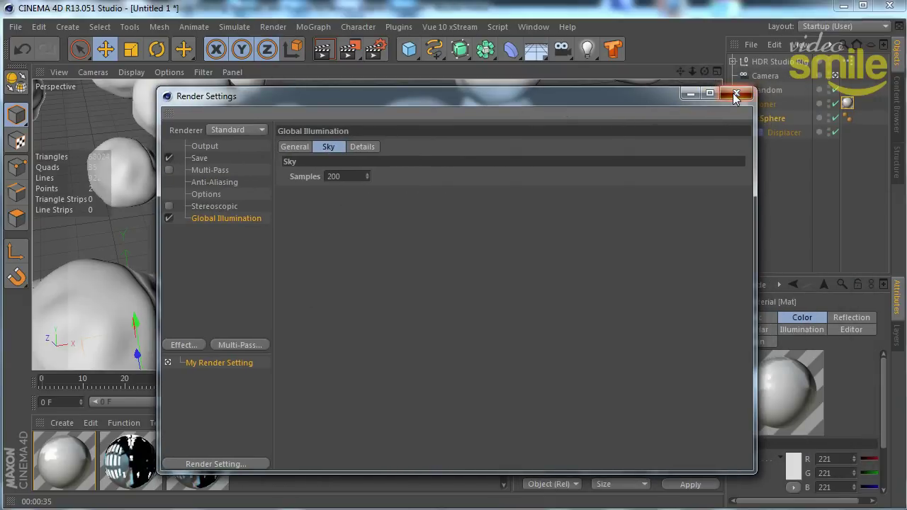
left_click(734, 94)
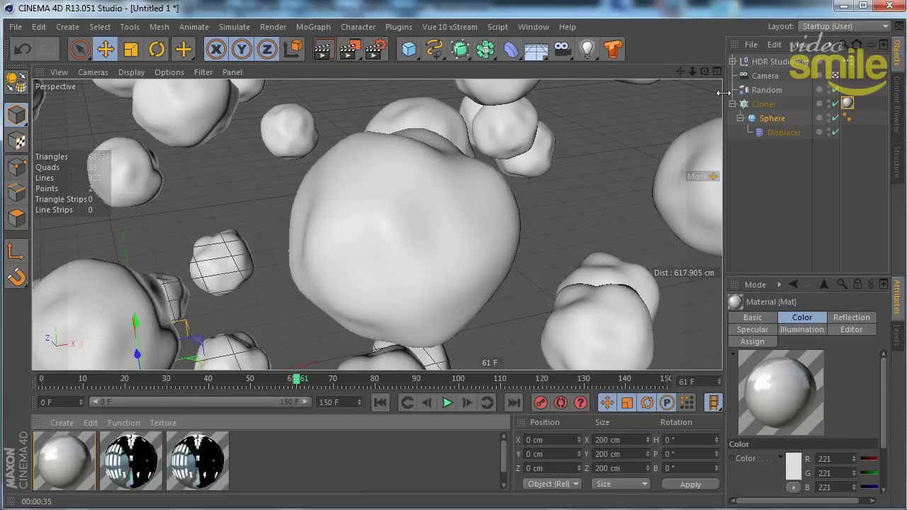
left_click(376, 48)
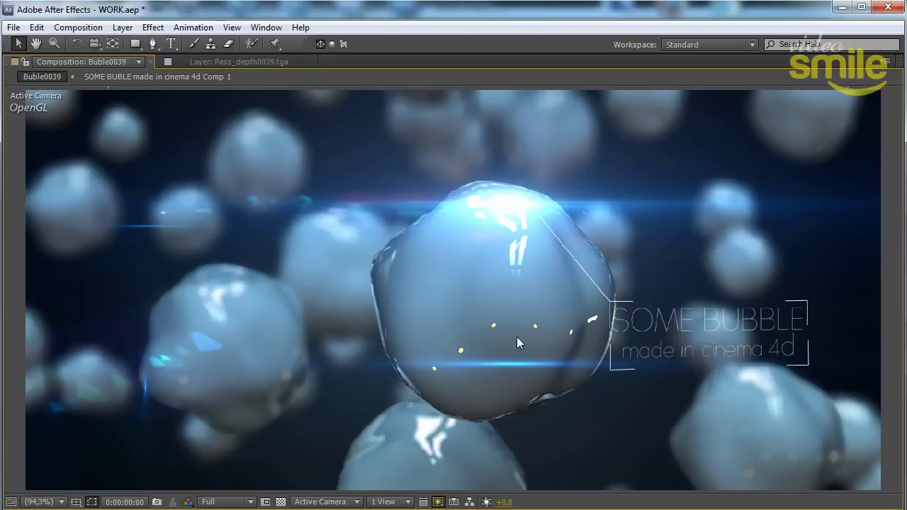
left_click(836, 8)
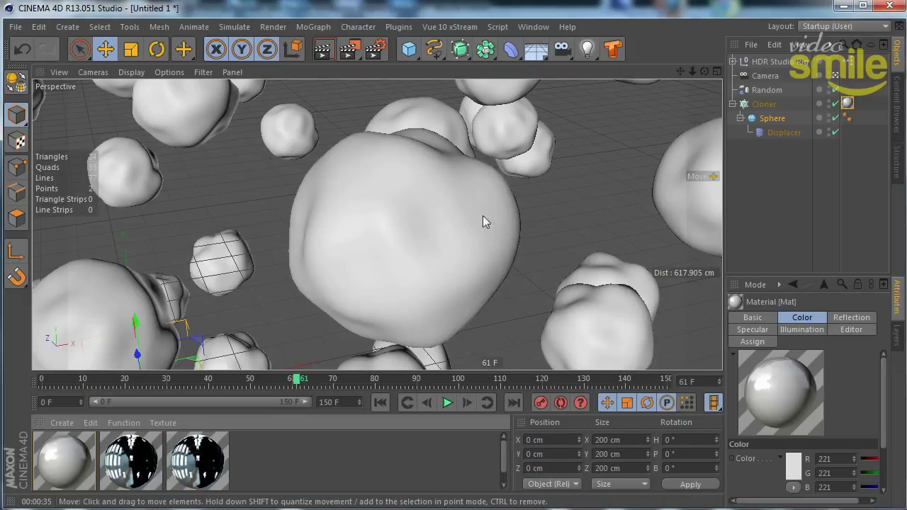
Enable Multi-Pass in Render Settings and add a Depth pass.
left_click(349, 49)
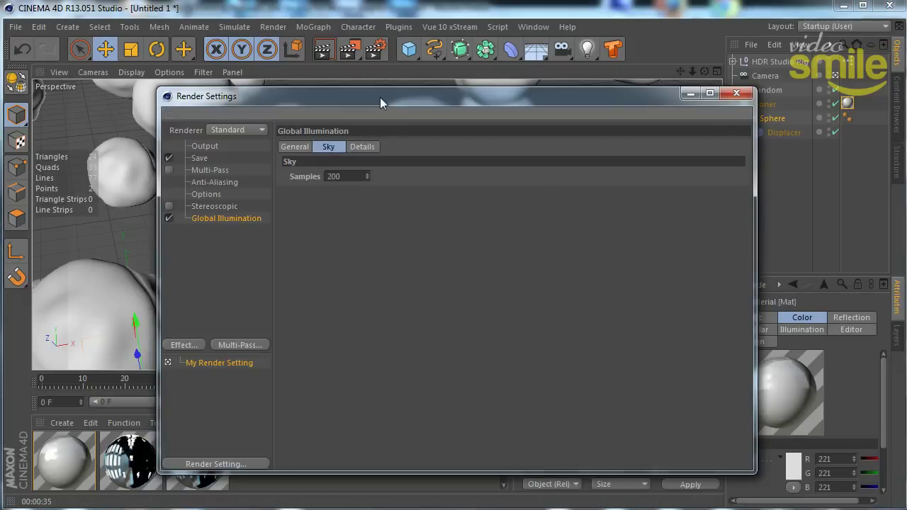
mouse_move(380, 97)
left_mouse_down()
mouse_move(467, 89)
mouse_move(459, 79)
left_mouse_up()
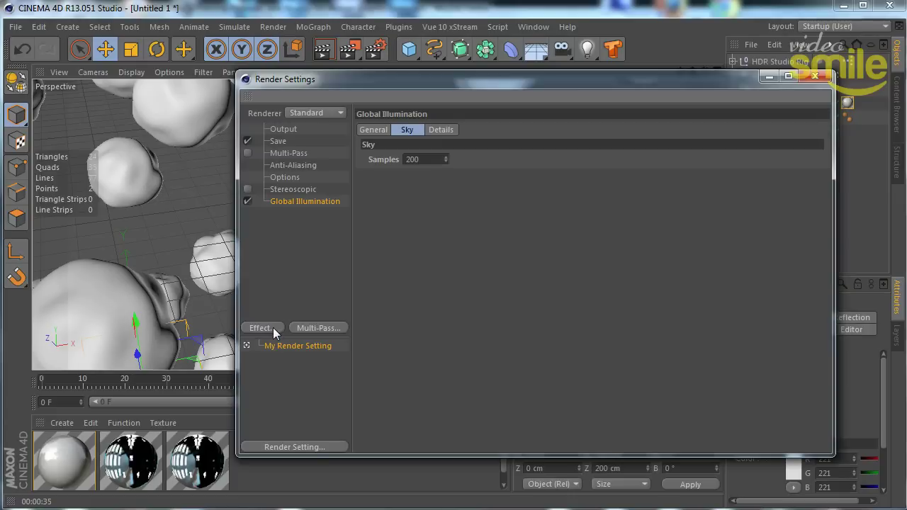
left_click(296, 157)
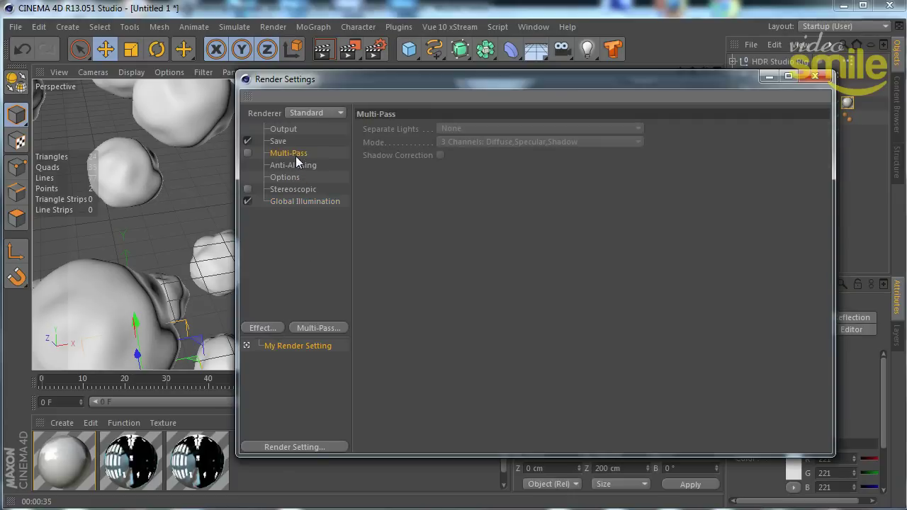
left_click(247, 153)
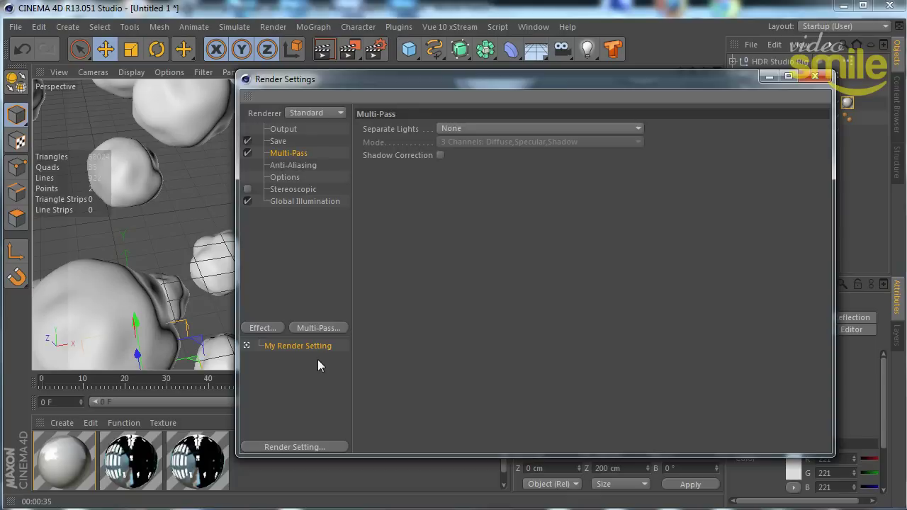
left_click(320, 323)
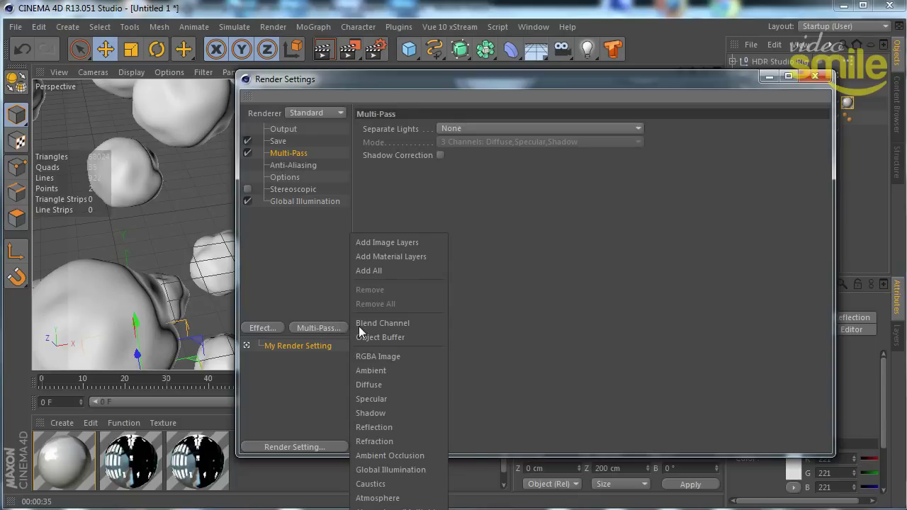
left_click(446, 86)
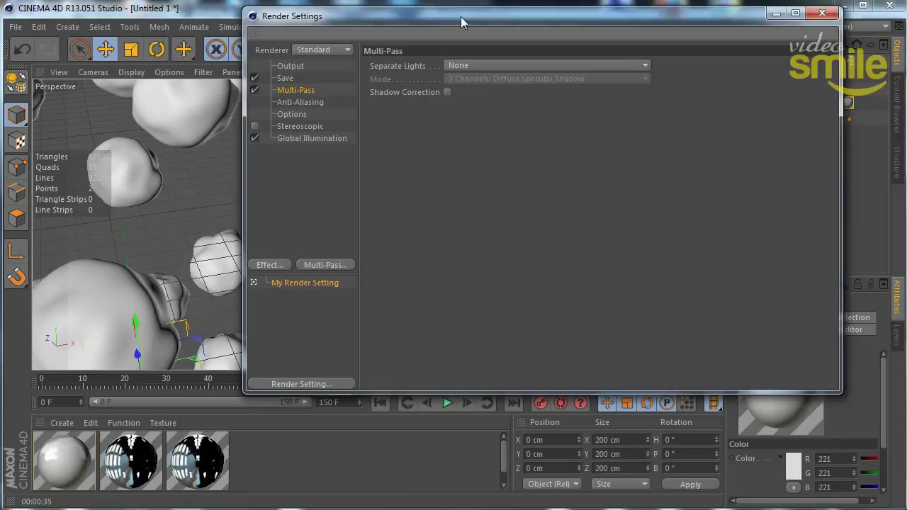
left_click_drag(453, 81, 463, 1)
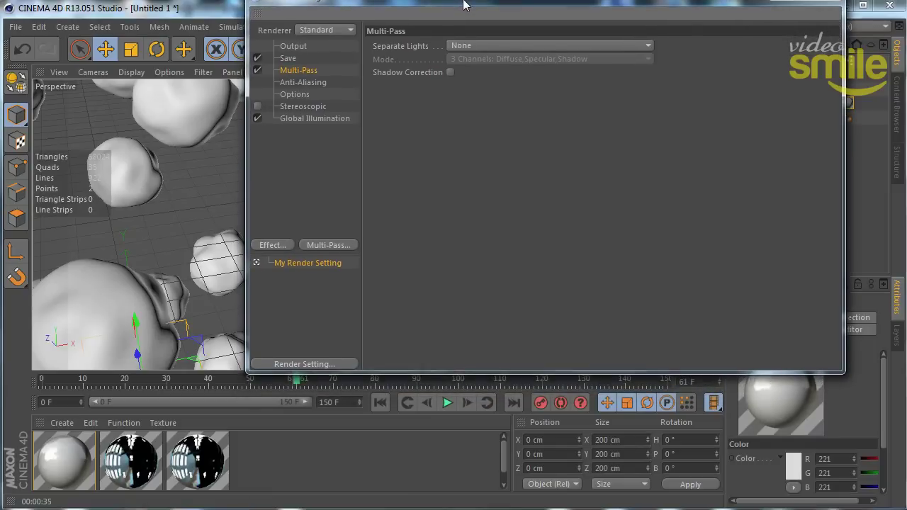
left_click(343, 245)
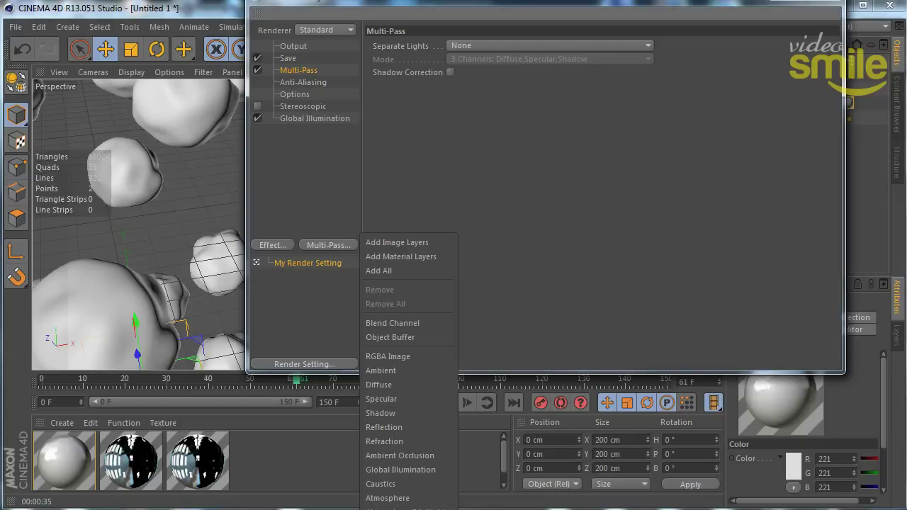
left_click(383, 507)
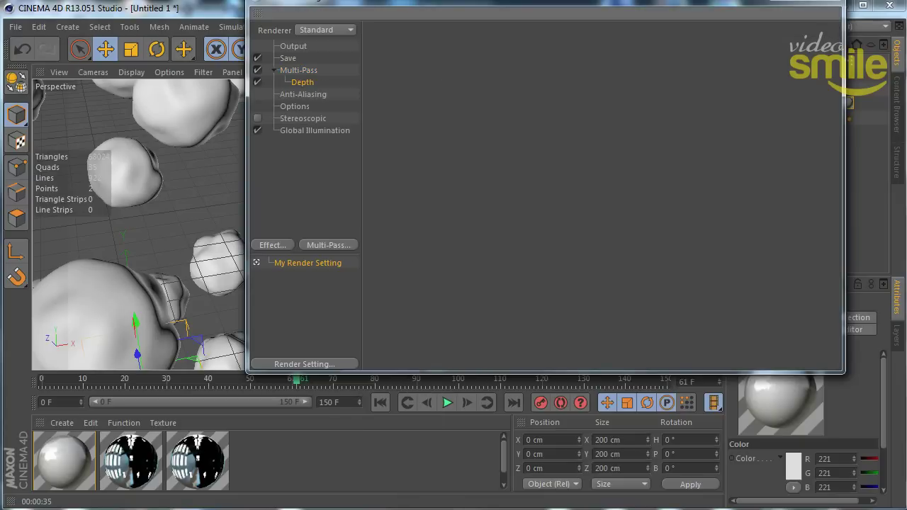
mouse_move(444, 12)
left_mouse_down()
mouse_move(466, 118)
mouse_move(443, 130)
left_mouse_up()
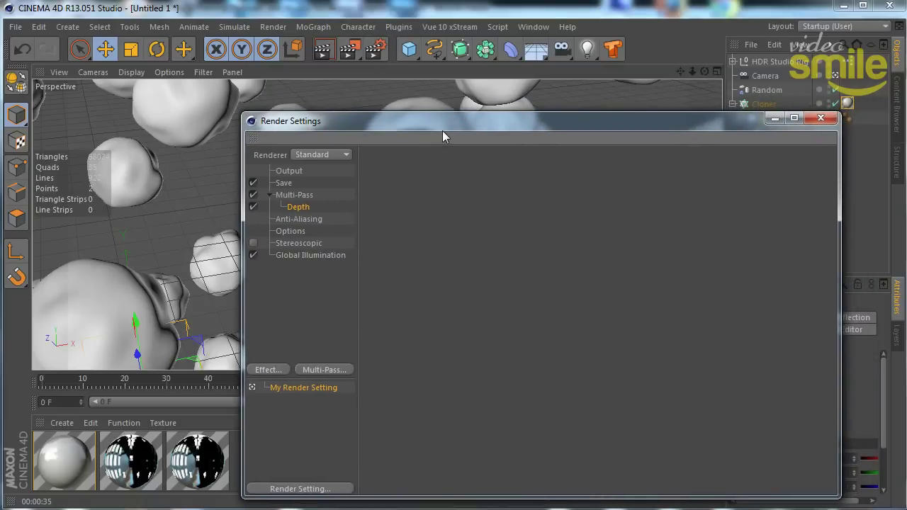
Set file paths for the regular image and the 16-bit multi-layer PSD multi-pass image.
left_click(820, 117)
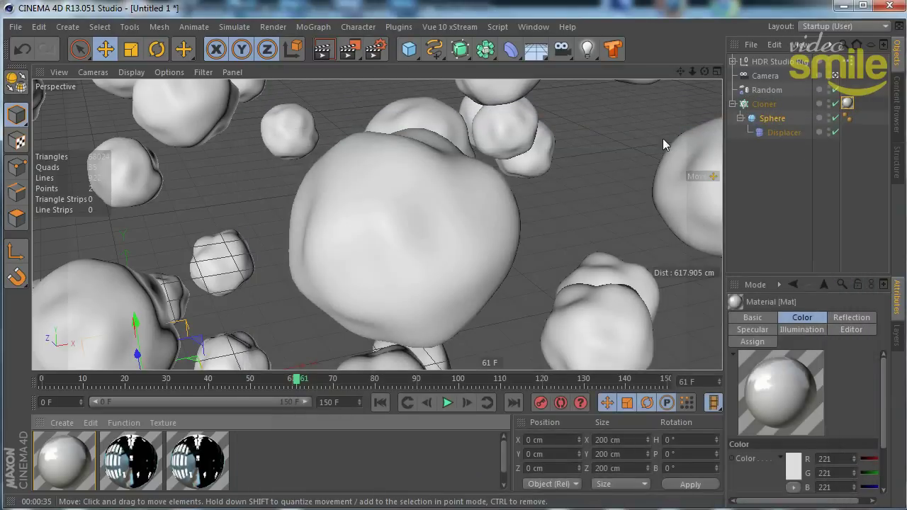
left_click(373, 56)
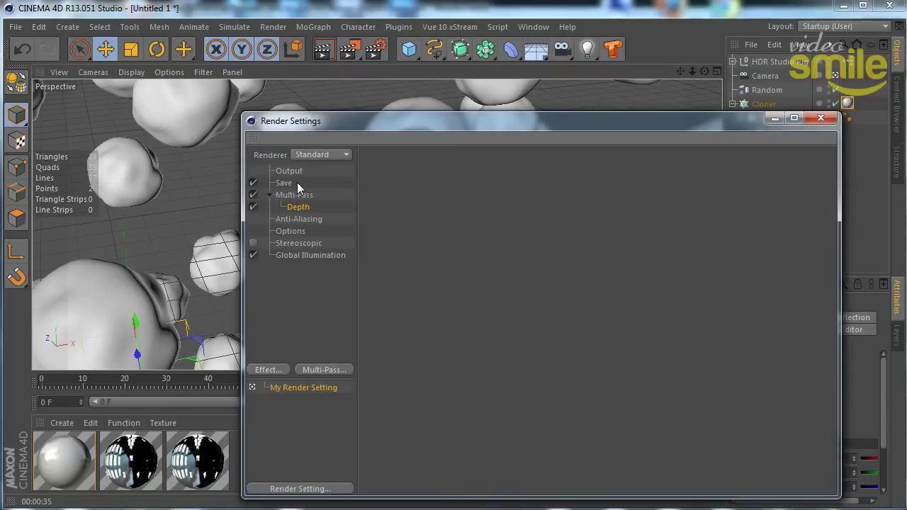
left_click(296, 185)
left_click(473, 191)
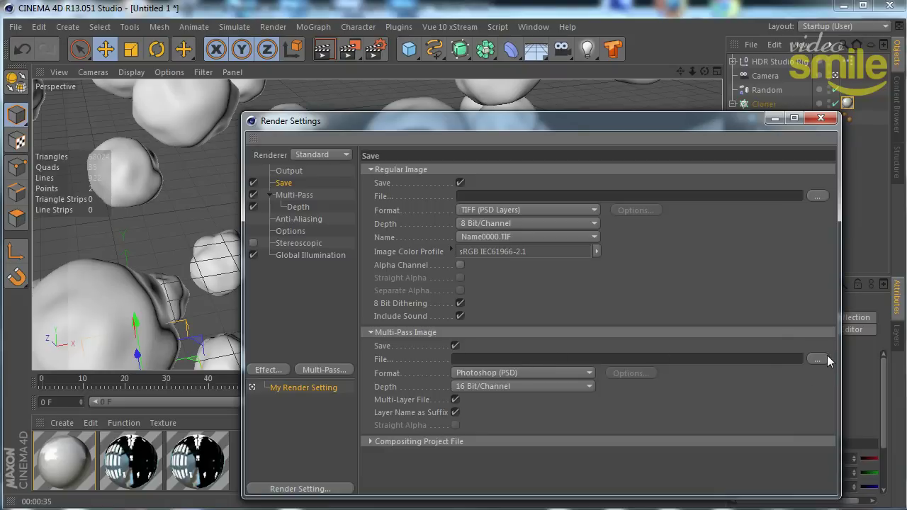
left_click(723, 192)
left_click_drag(716, 121, 662, 93)
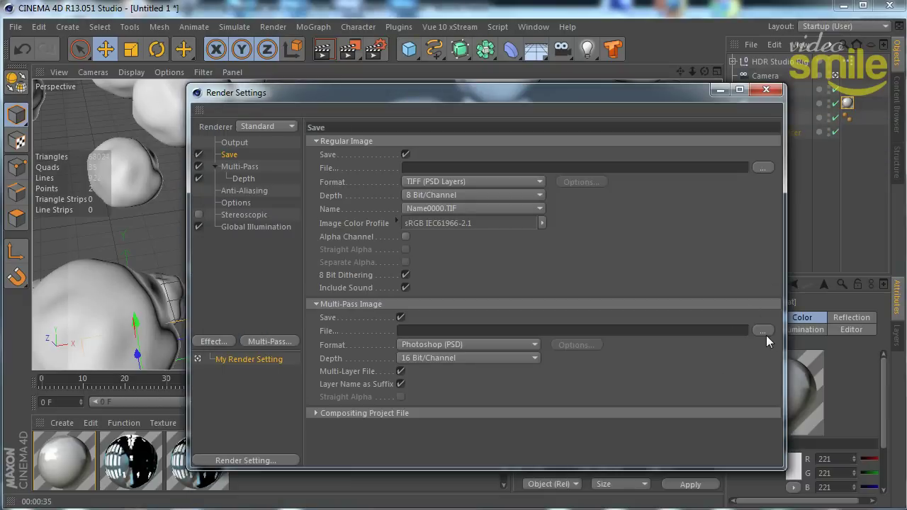
left_click(762, 331)
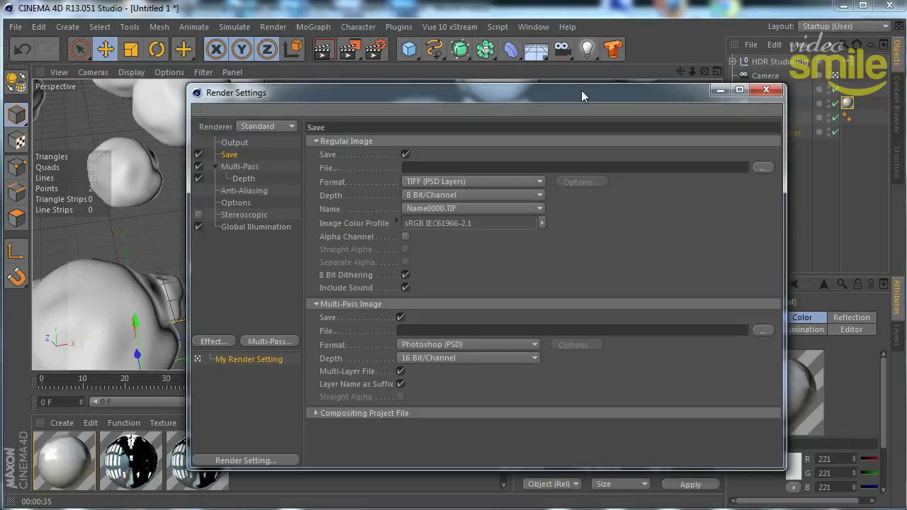
left_click_drag(581, 96, 557, 65)
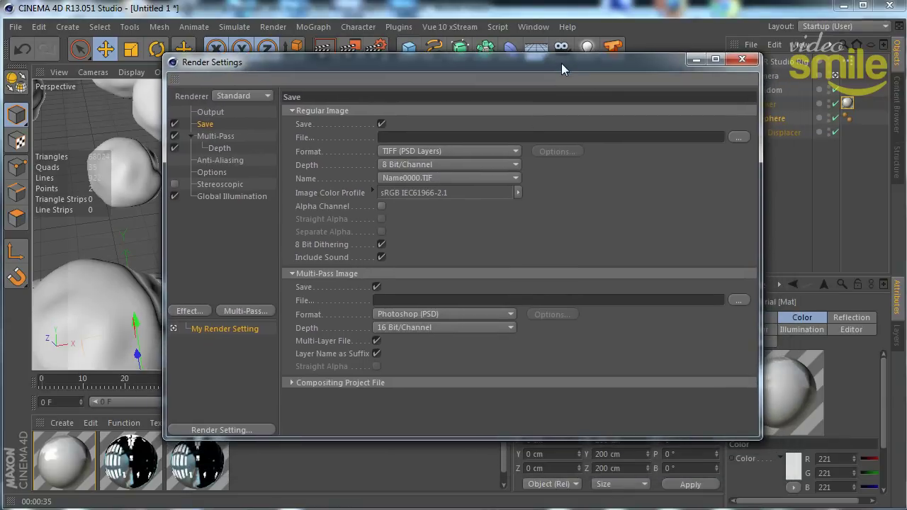
Save an After Effects compositing project with 3D data, then close Render Settings.
left_click(291, 383)
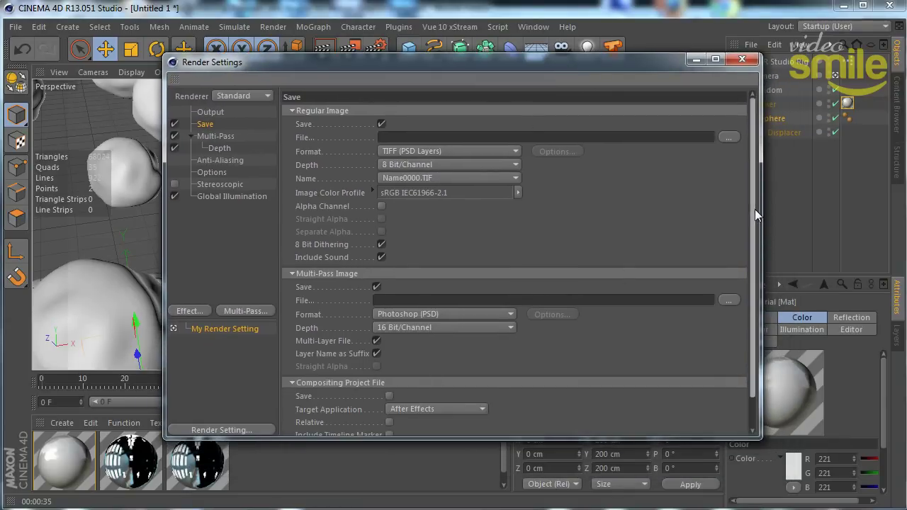
left_click_drag(757, 214, 750, 256)
left_click_drag(628, 56, 614, 10)
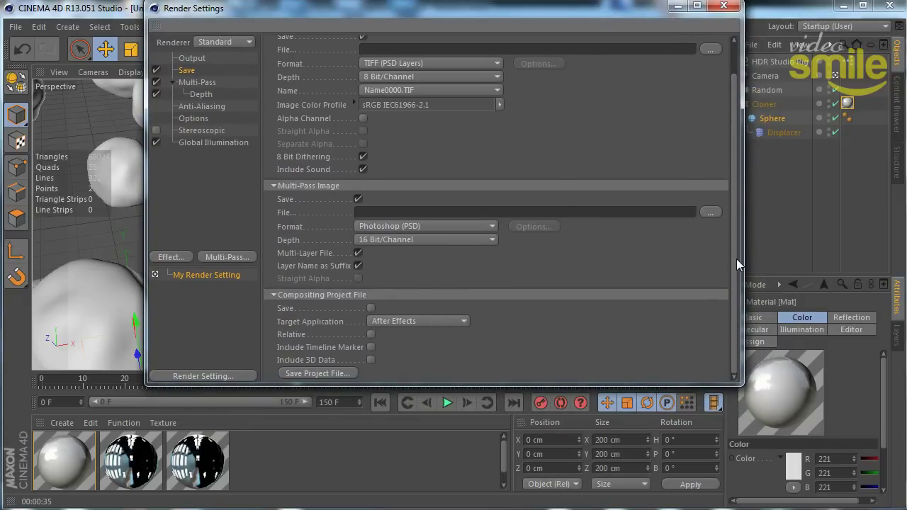
left_click(372, 308)
left_click(371, 361)
left_click(380, 323)
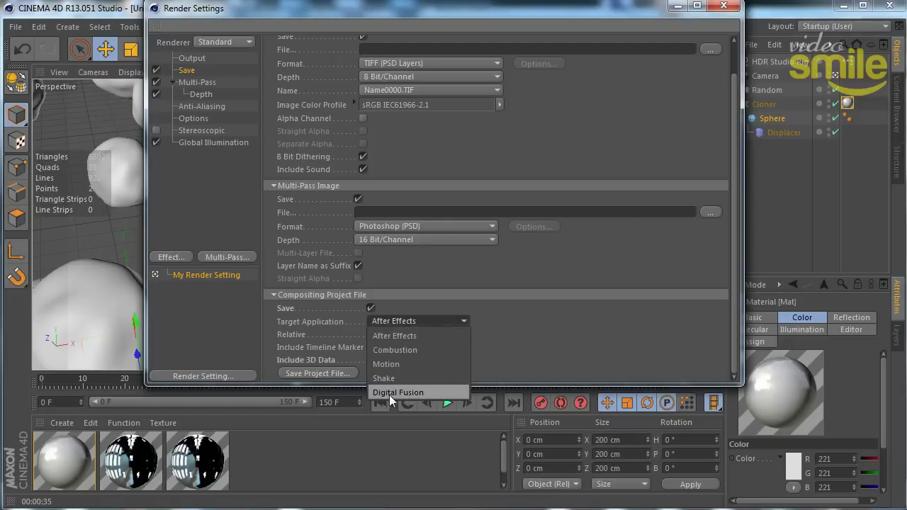
left_click(413, 337)
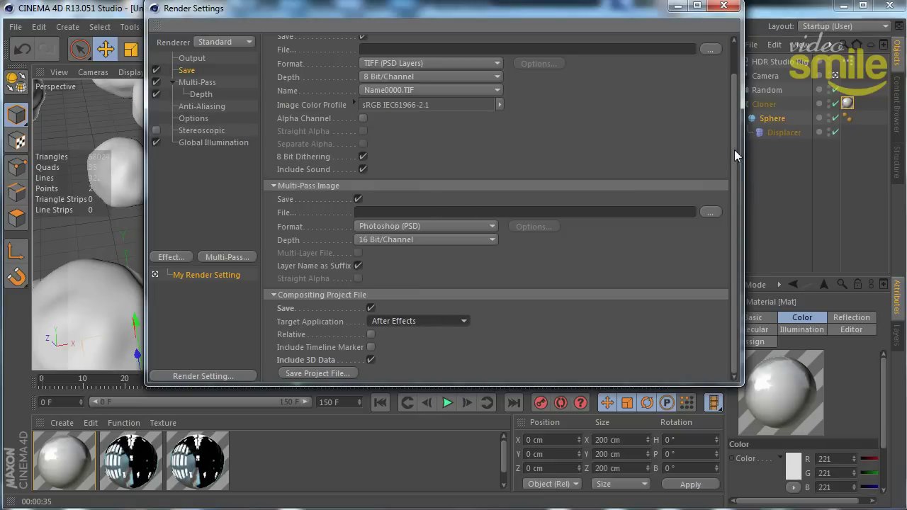
mouse_move(734, 150)
left_mouse_down()
mouse_move(730, 124)
mouse_move(729, 156)
left_mouse_up()
left_click_drag(592, 13, 582, 35)
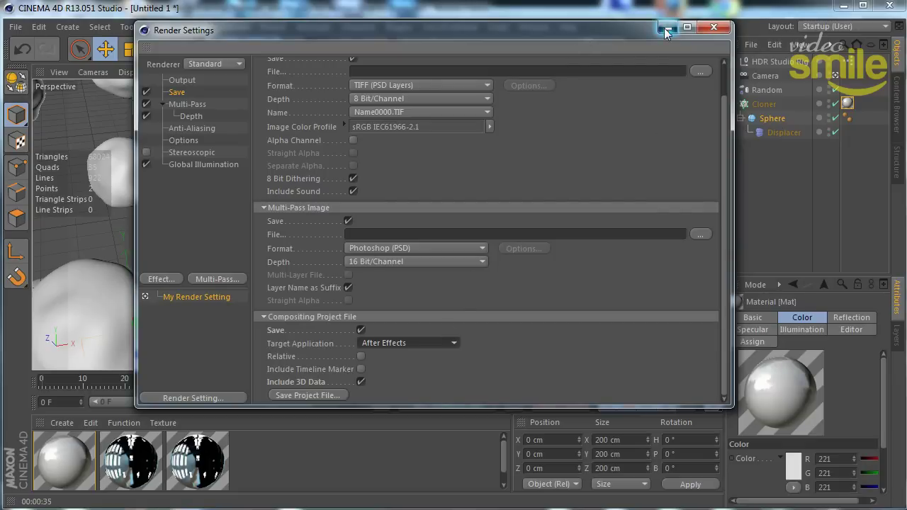
left_click(714, 27)
left_click(765, 75)
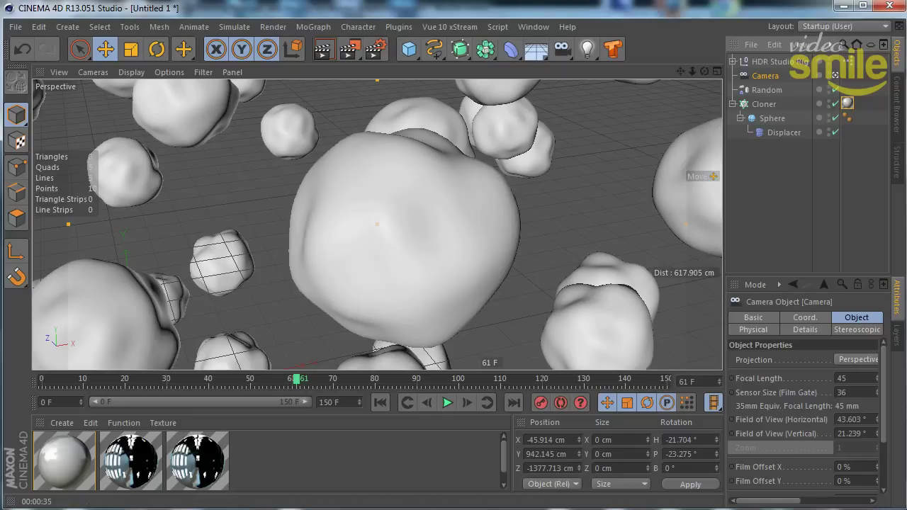
Review the Output and Multi-Pass pages, then render the current frame to the Picture Viewer.
key("ctrl+b")
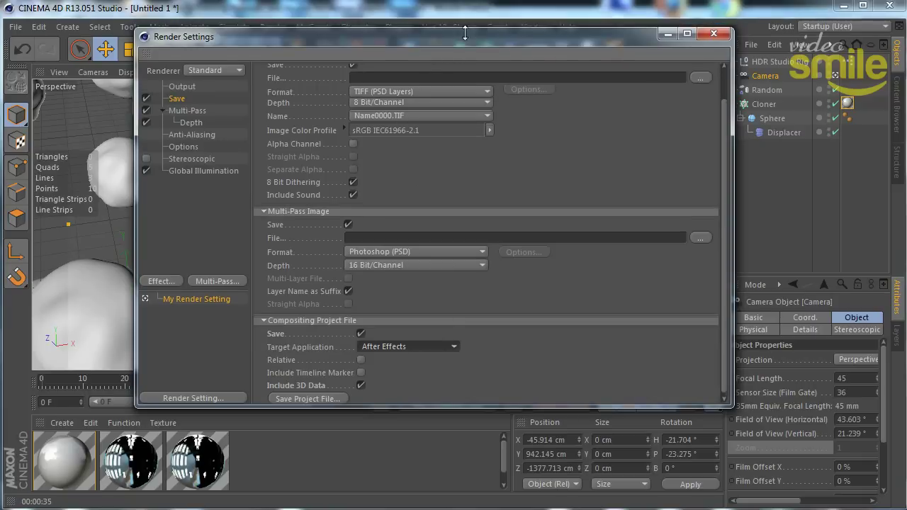
left_click_drag(464, 23, 464, 40)
mouse_move(731, 407)
left_mouse_down()
mouse_move(747, 393)
mouse_move(769, 407)
left_mouse_up()
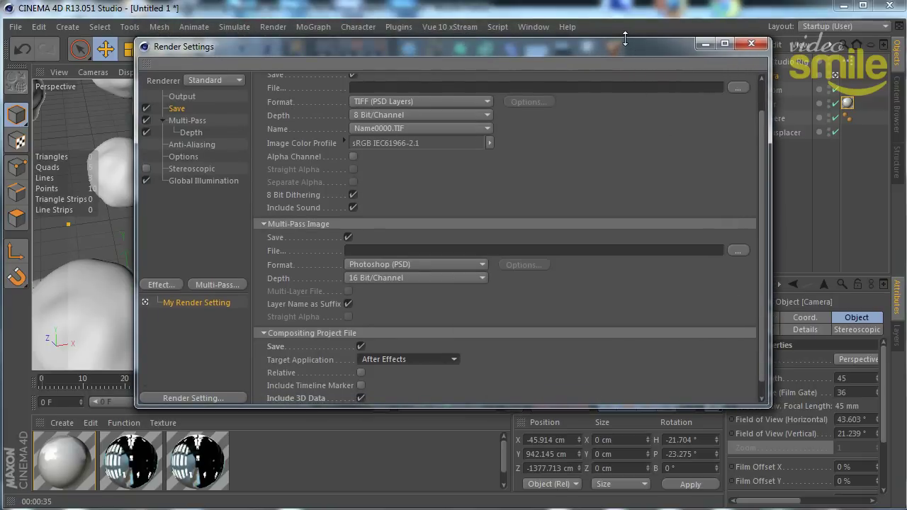
left_click_drag(625, 48, 645, 67)
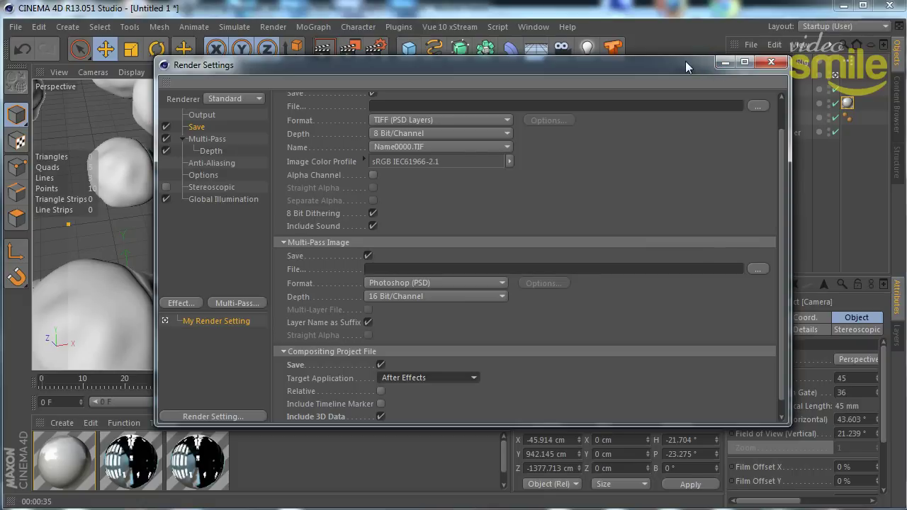
left_click_drag(685, 61, 613, 90)
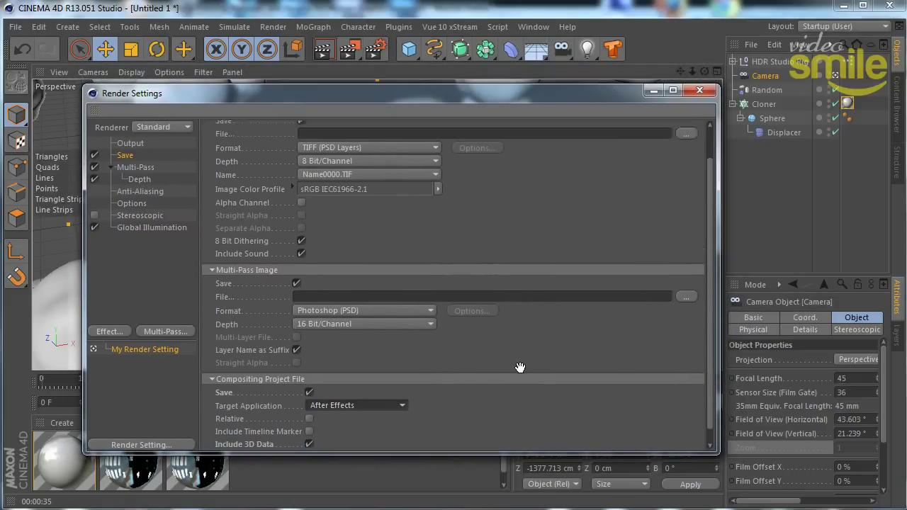
scroll(520, 371, "up", 2)
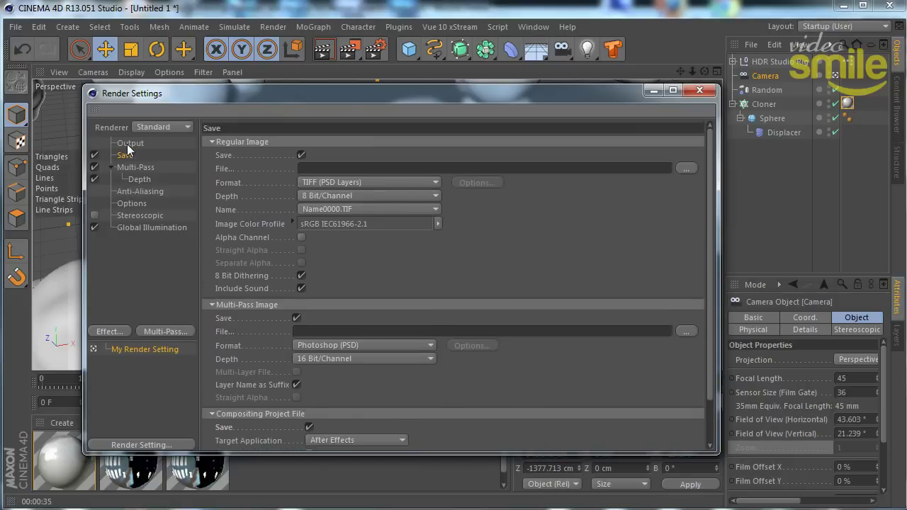
left_click(131, 143)
left_click(135, 167)
left_click(699, 90)
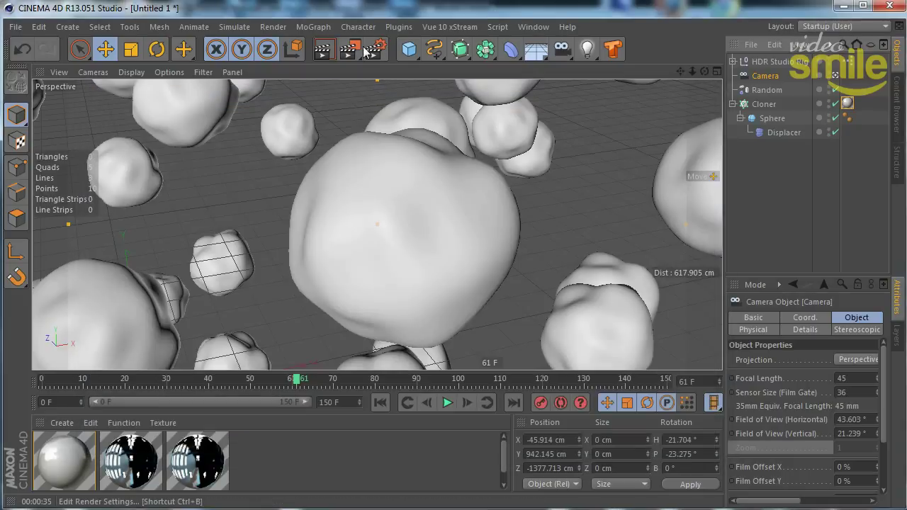
left_click(348, 48)
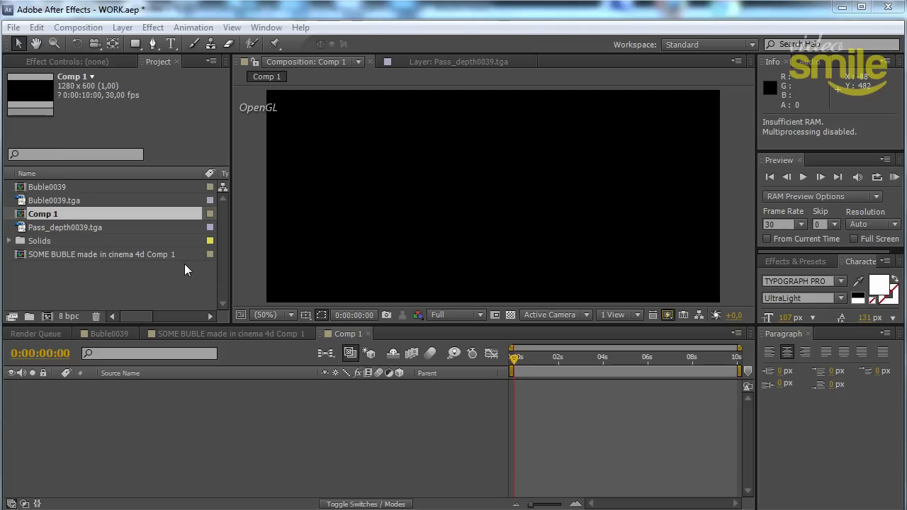
left_click(80, 277)
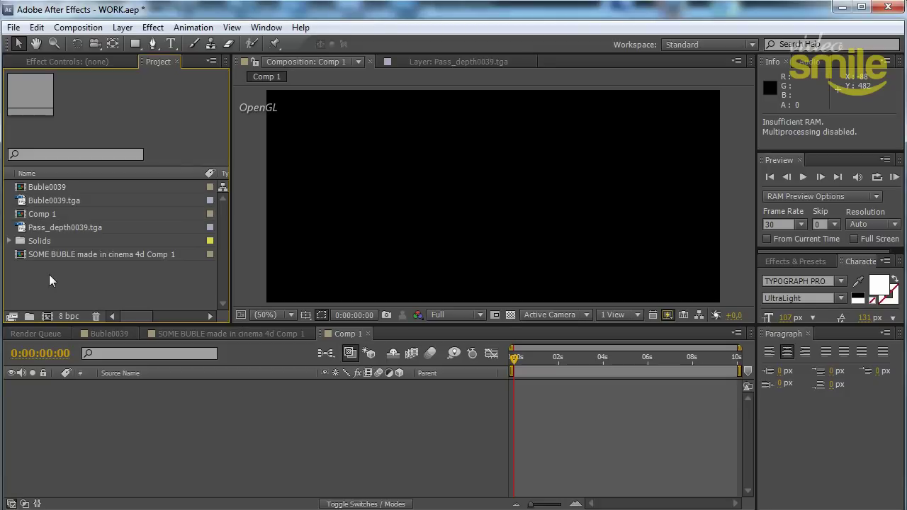
right_click(56, 274)
mouse_move(94, 330)
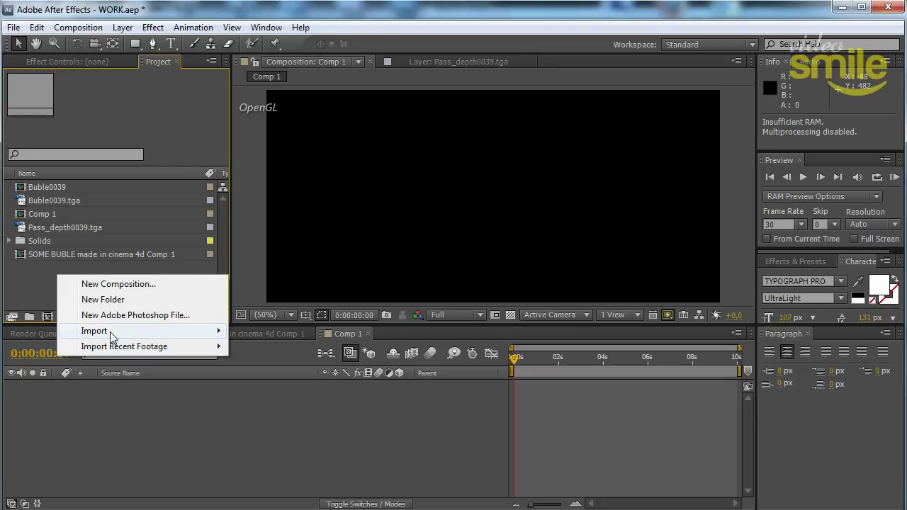
left_click(296, 331)
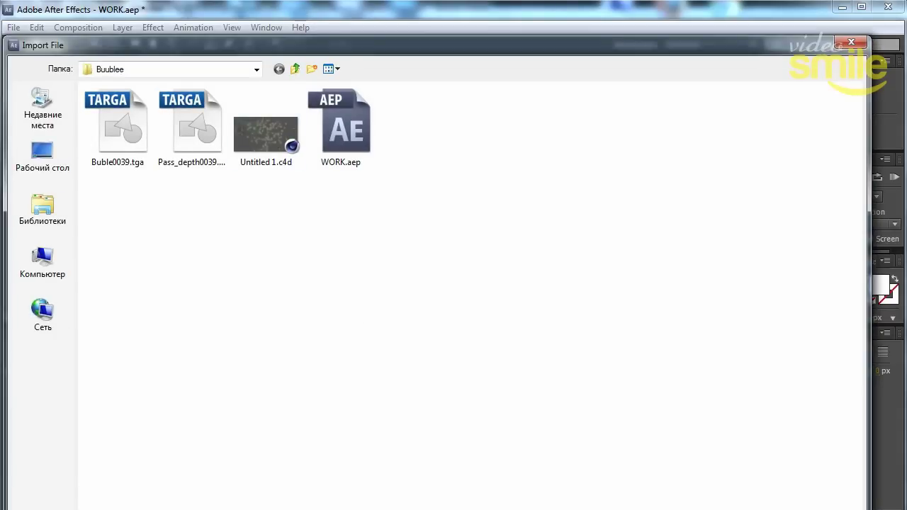
mouse_move(868, 507)
left_mouse_down()
mouse_move(866, 469)
mouse_move(866, 481)
left_mouse_up()
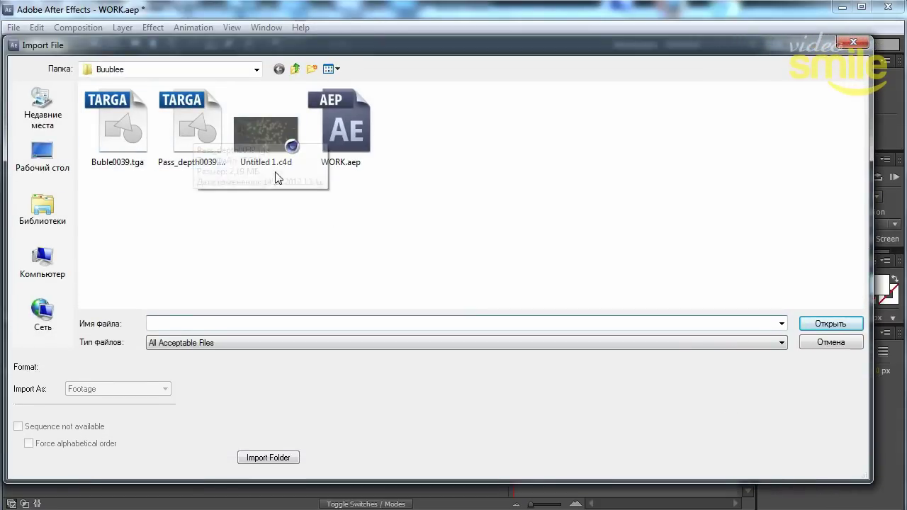
left_click(110, 144)
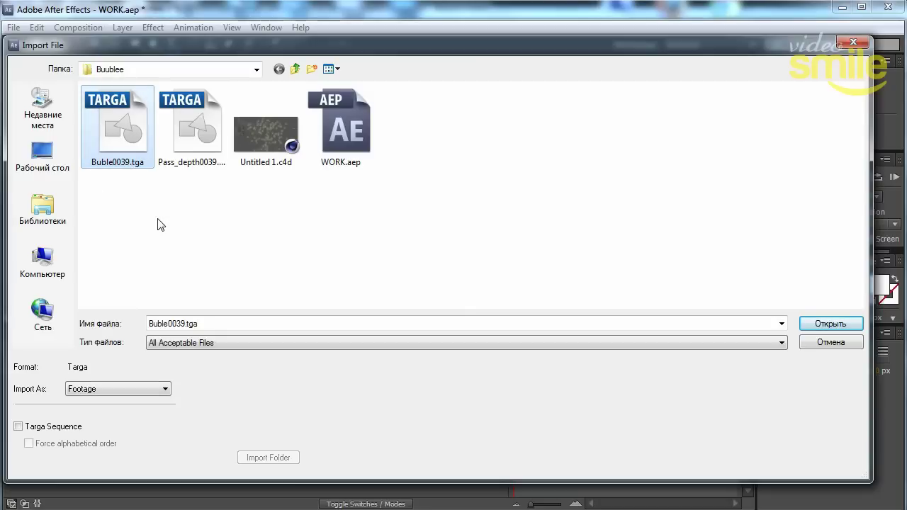
left_click(195, 154)
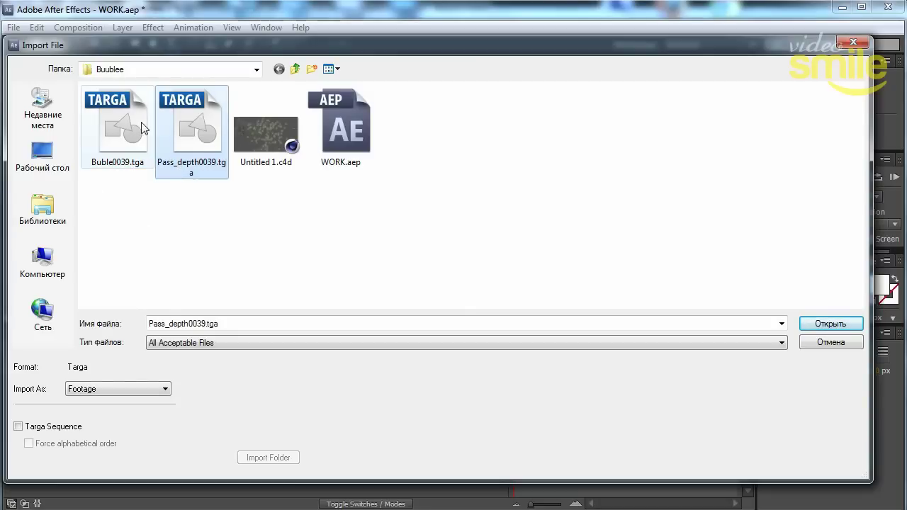
left_click(211, 247)
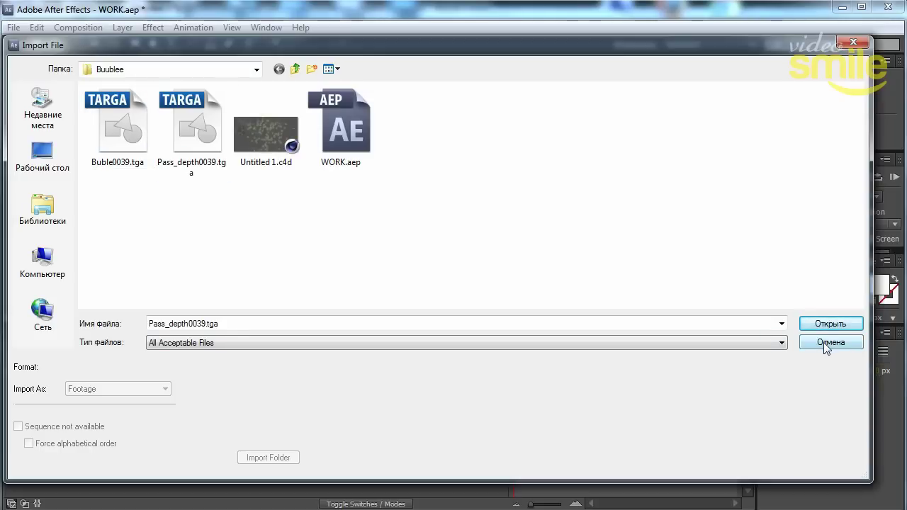
left_click(199, 126, "shift")
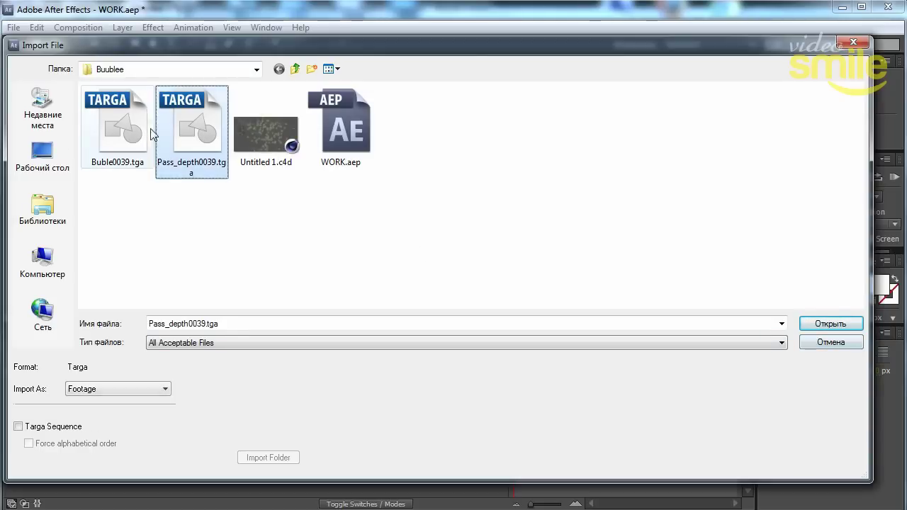
left_click(833, 346)
left_click(60, 203)
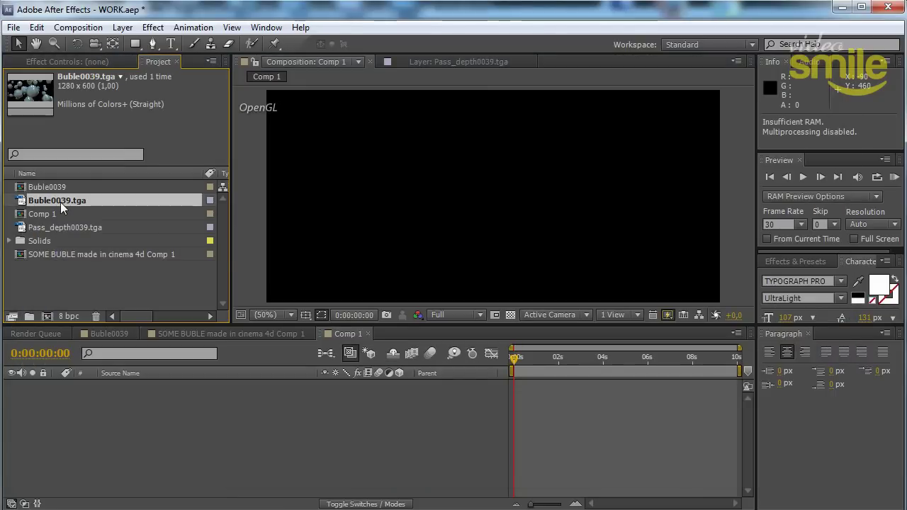
Add Buble0039.tga as a layer in Comp 1 and fit the enlarged viewer to it, briefly checking the transparency grid.
mouse_move(62, 205)
left_mouse_down()
mouse_move(39, 340)
mouse_move(82, 419)
left_mouse_up()
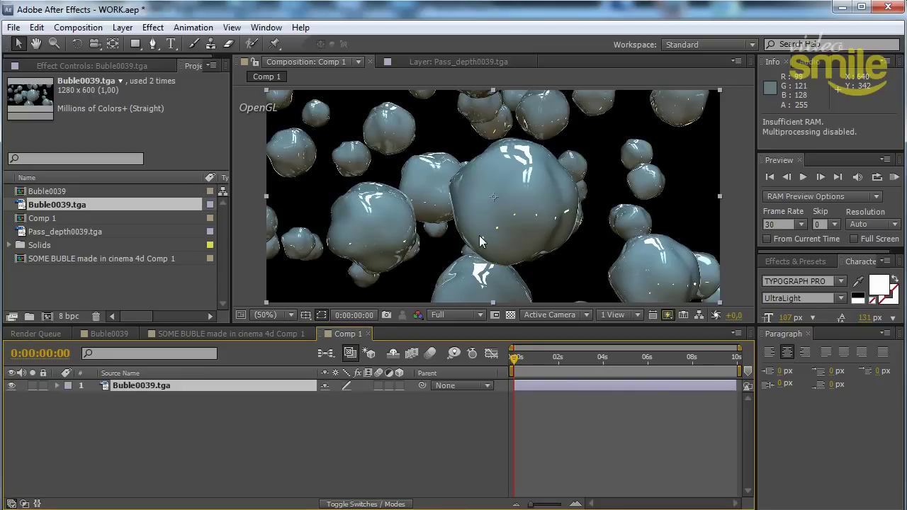
left_click_drag(340, 356, 340, 353)
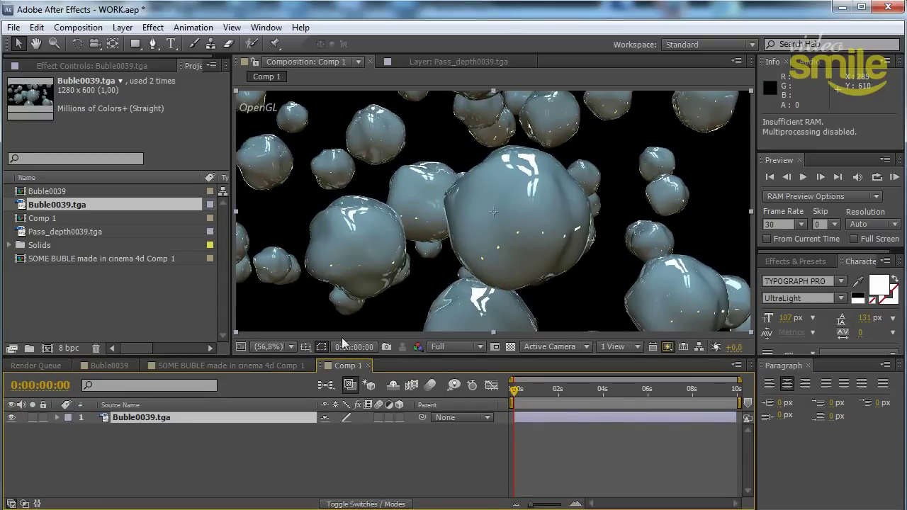
left_click(266, 347)
left_click(298, 362)
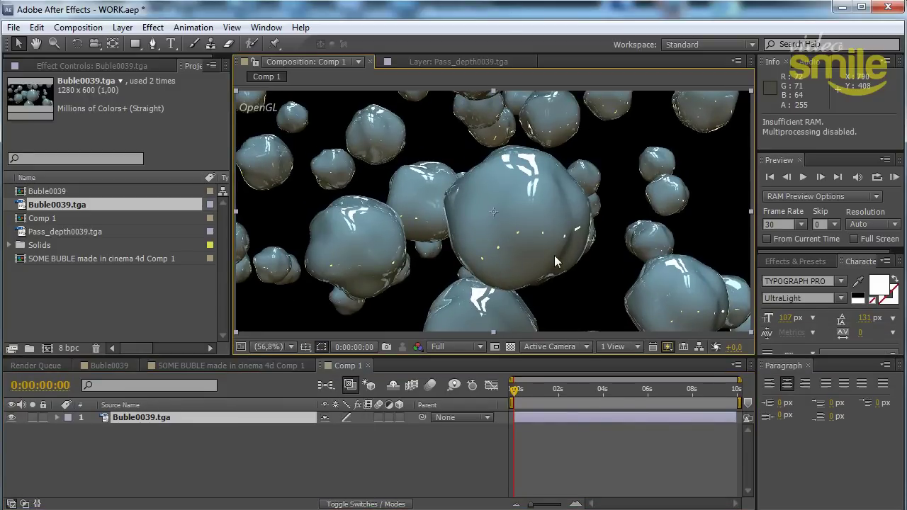
left_click(510, 348)
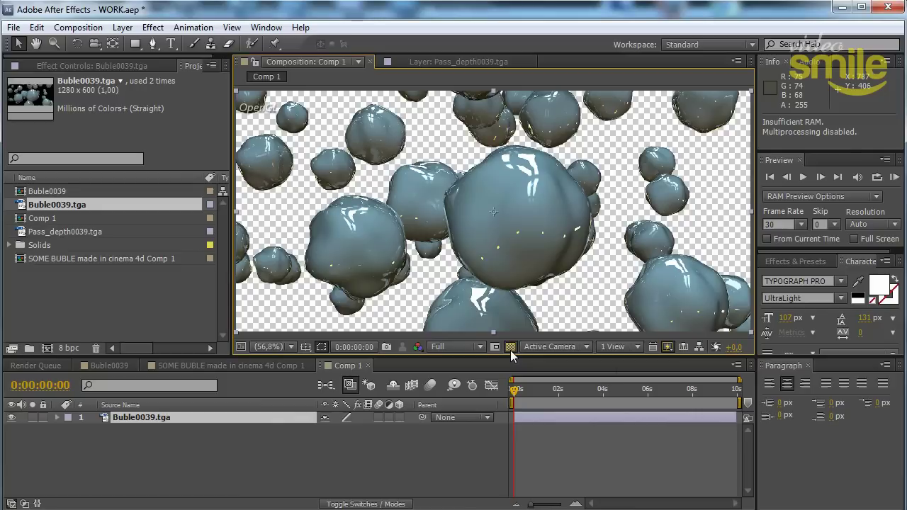
left_click(510, 348)
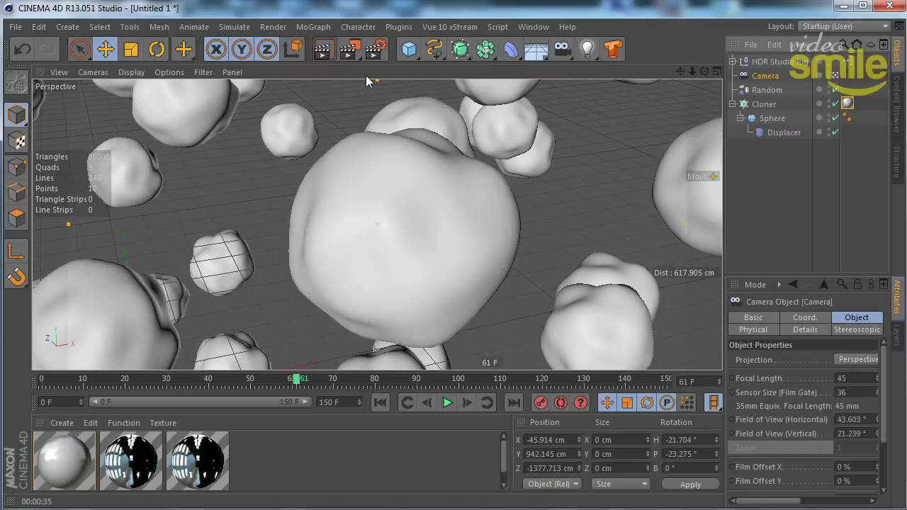
Set the Render Settings save format for the regular image to TARGA and toggle the Alpha Channel option.
key("ctrl+b")
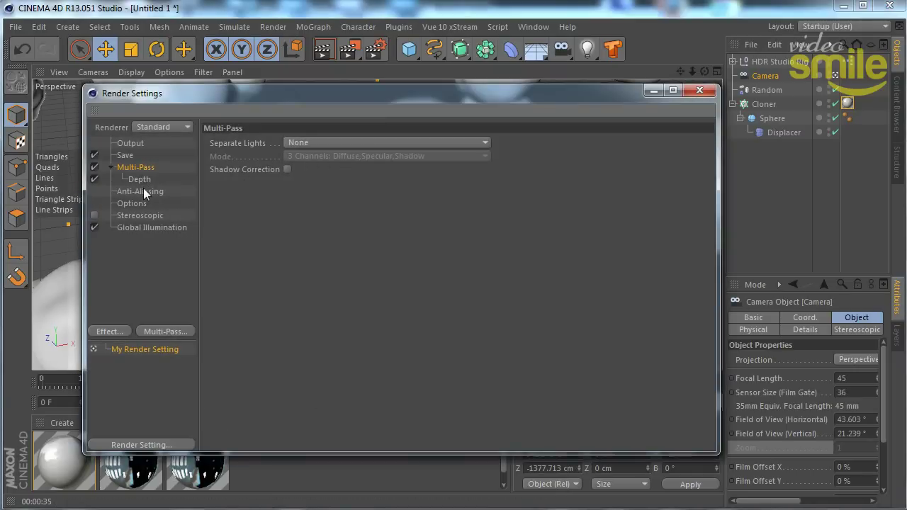
left_click_drag(250, 83, 288, 71)
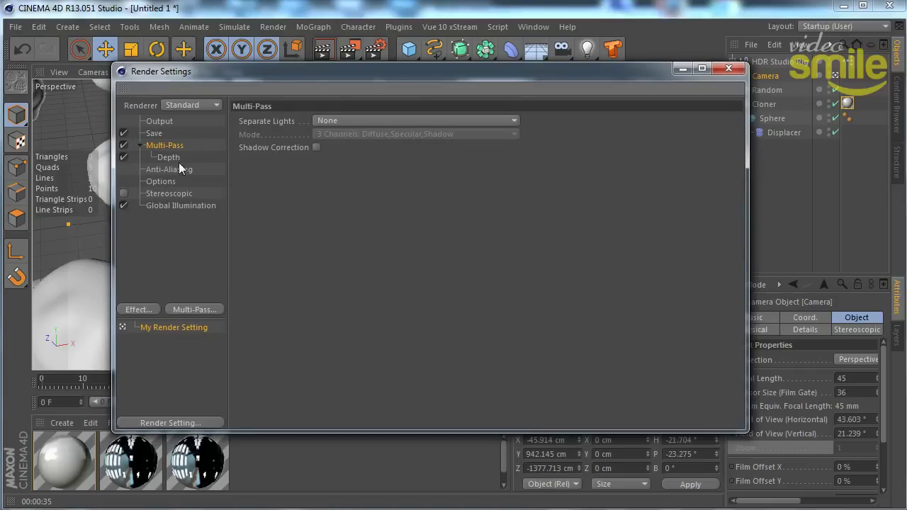
left_click(156, 133)
left_click(373, 159)
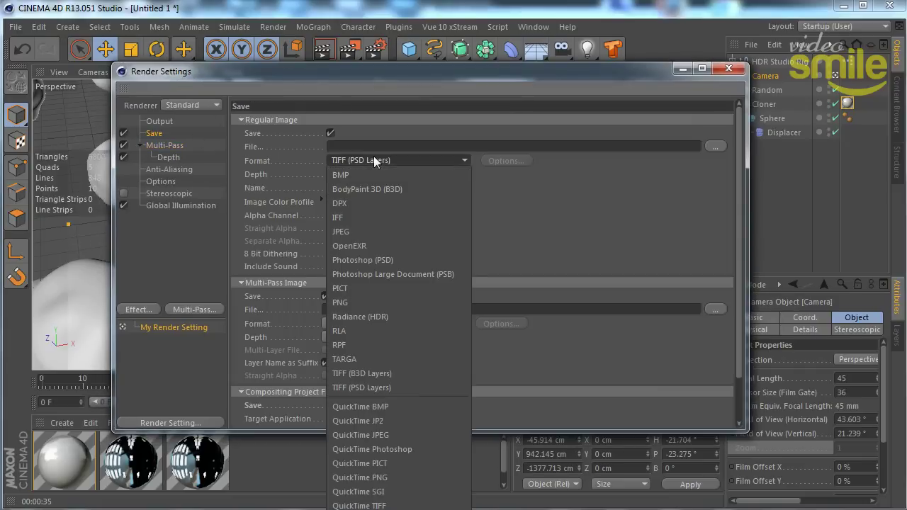
left_click(358, 234)
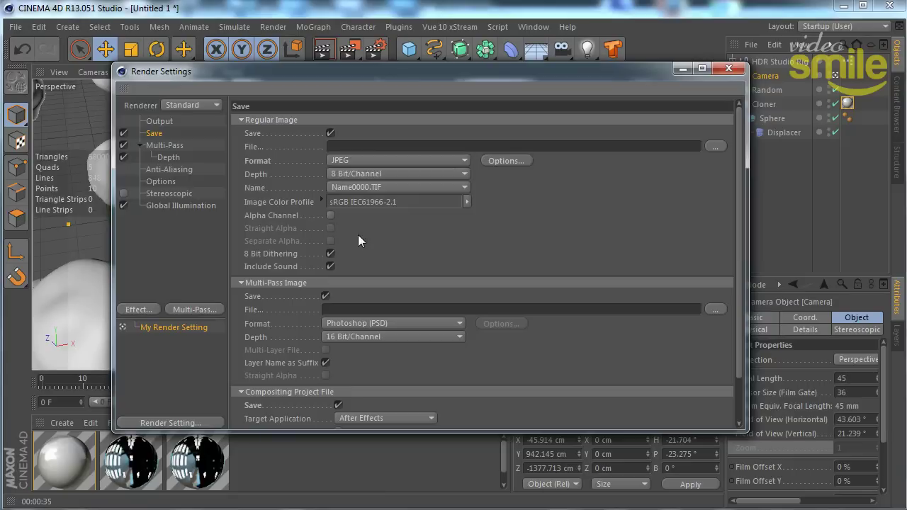
left_click(357, 161)
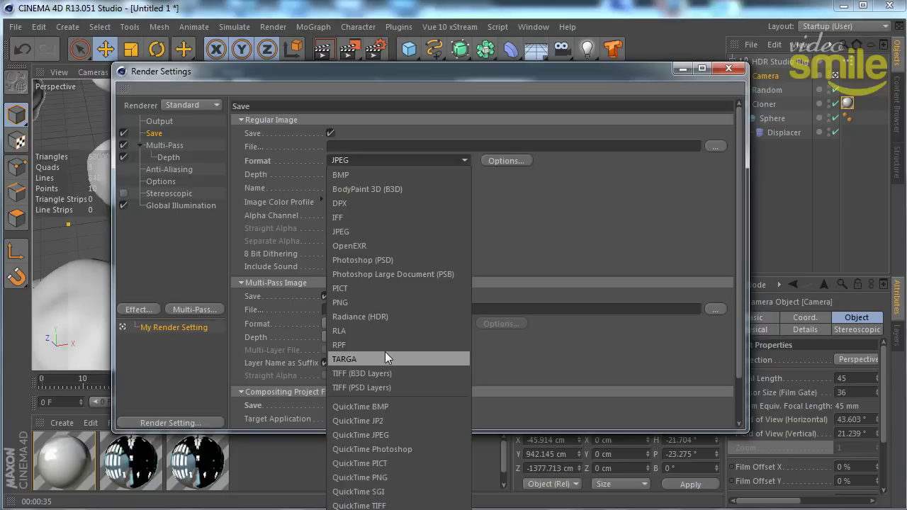
left_click(350, 359)
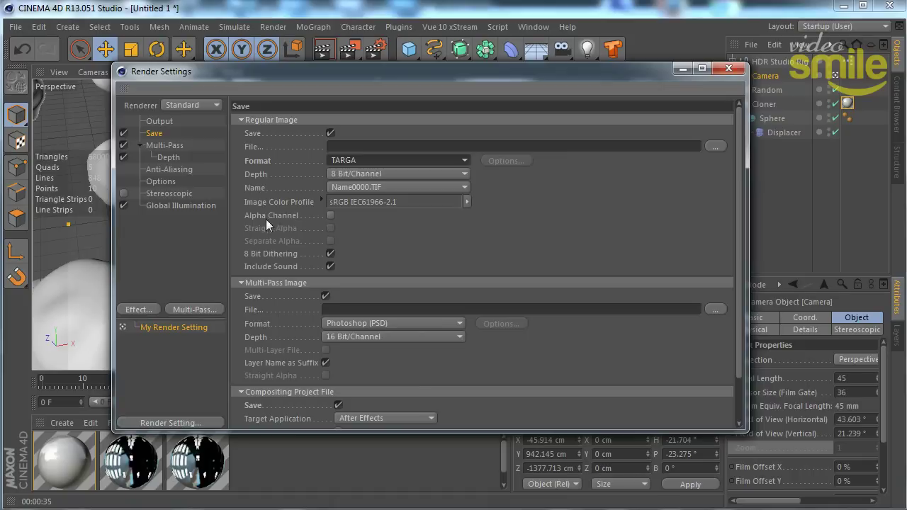
left_click(330, 215)
left_click(330, 216)
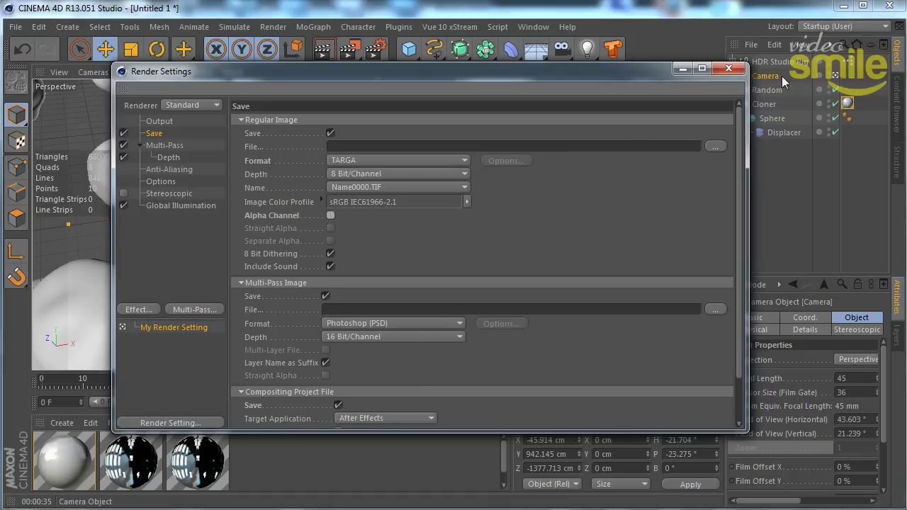
Close Render Settings and view Comp 1 at 50% with the transparency grid showing.
left_click(737, 70)
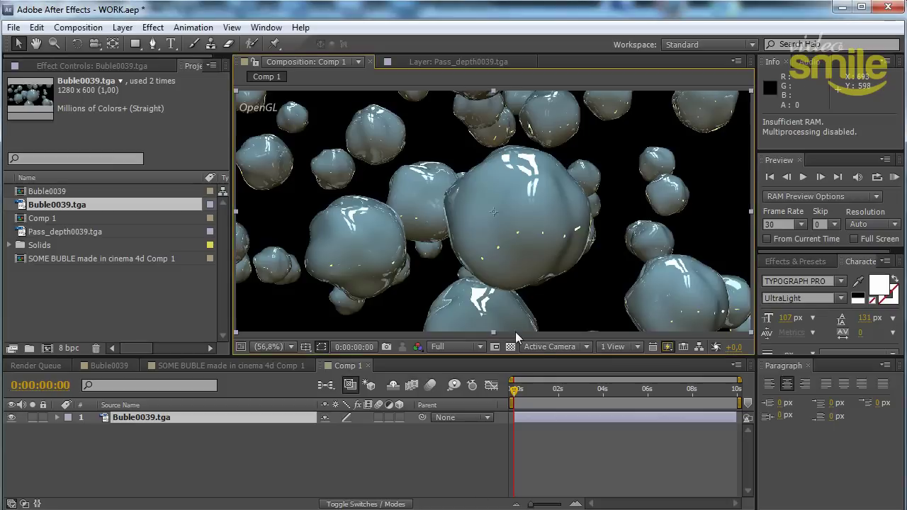
left_click(513, 349)
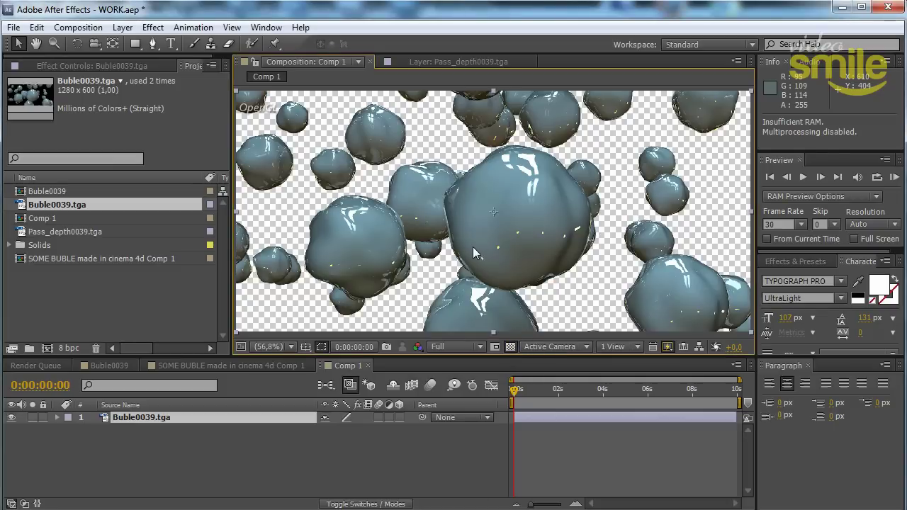
key("slash")
key("comma")
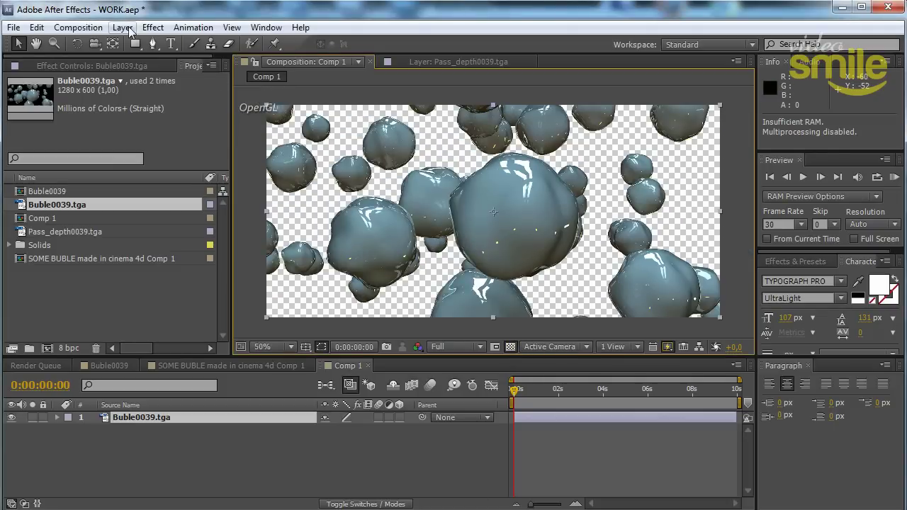
Create White Solid 3 (1280×600) and place it below Buble0039.tga.
left_click(122, 27)
mouse_move(138, 55)
left_click(452, 61)
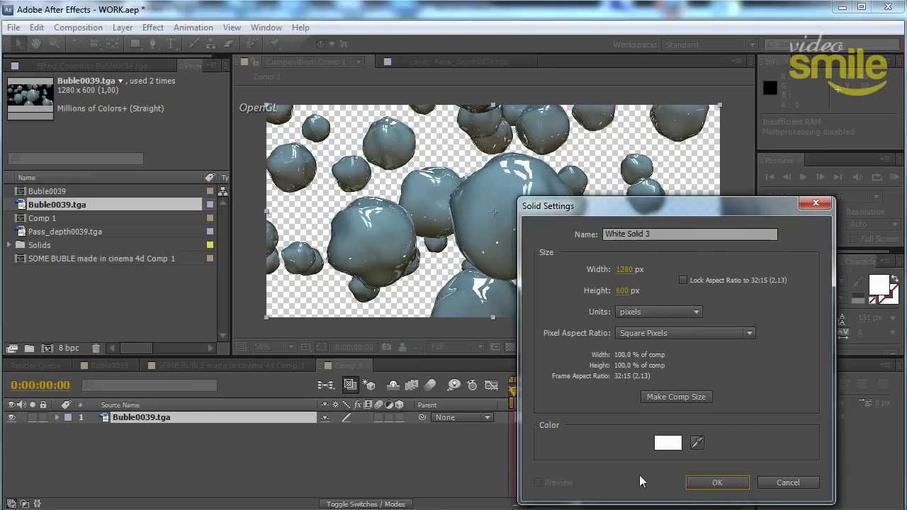
left_click(714, 482)
left_click_drag(183, 417, 148, 443)
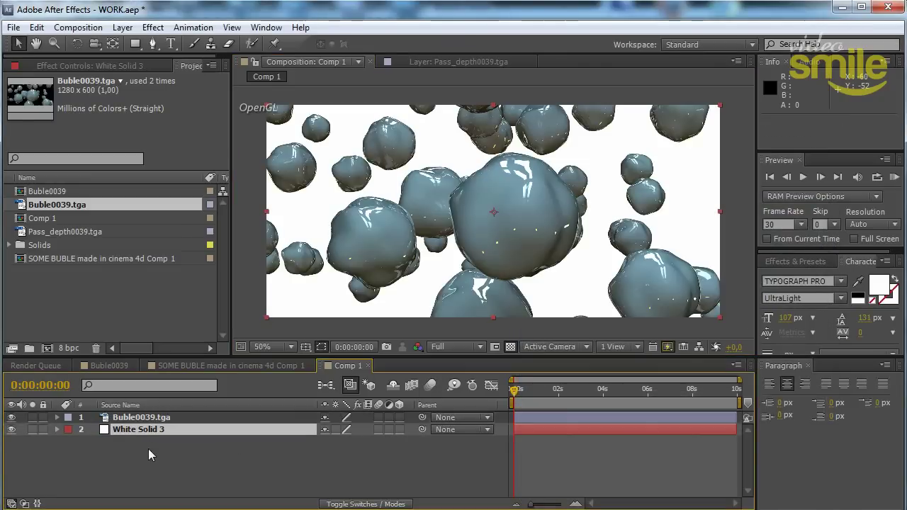
left_click(153, 28)
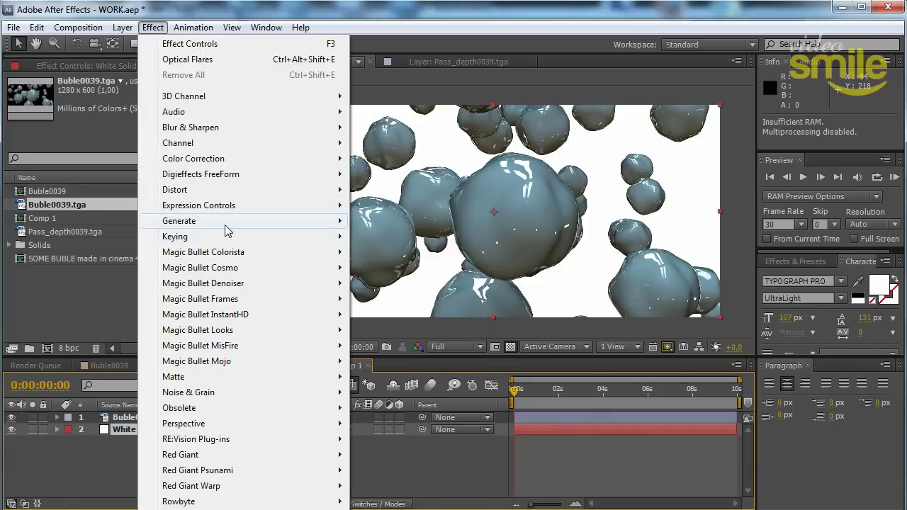
Apply a Radial Ramp to White Solid 3 with its centre in the middle of the frame.
mouse_move(179, 221)
left_click(394, 509)
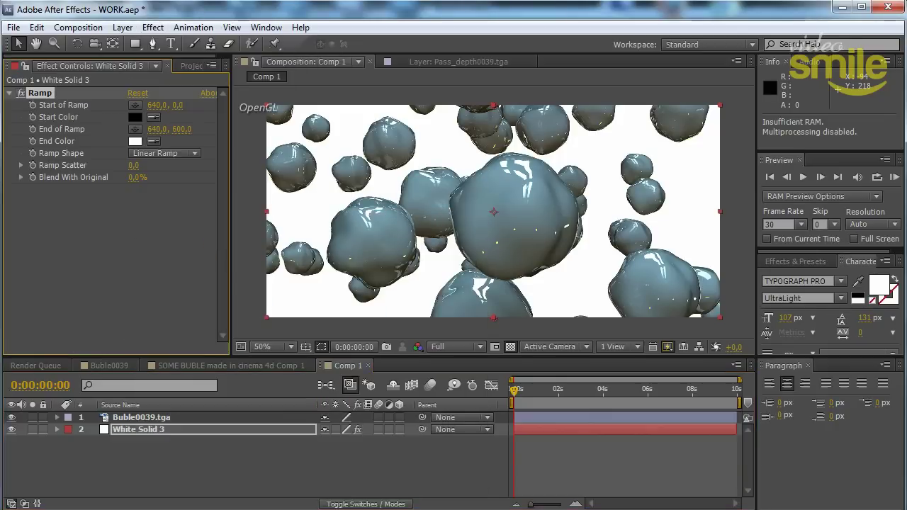
left_click(161, 153)
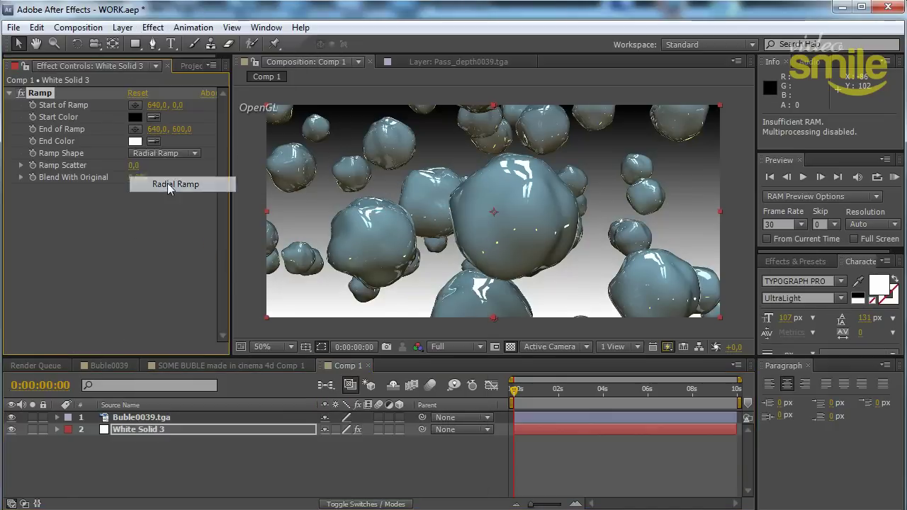
left_click(167, 183)
left_click_drag(494, 105, 492, 210)
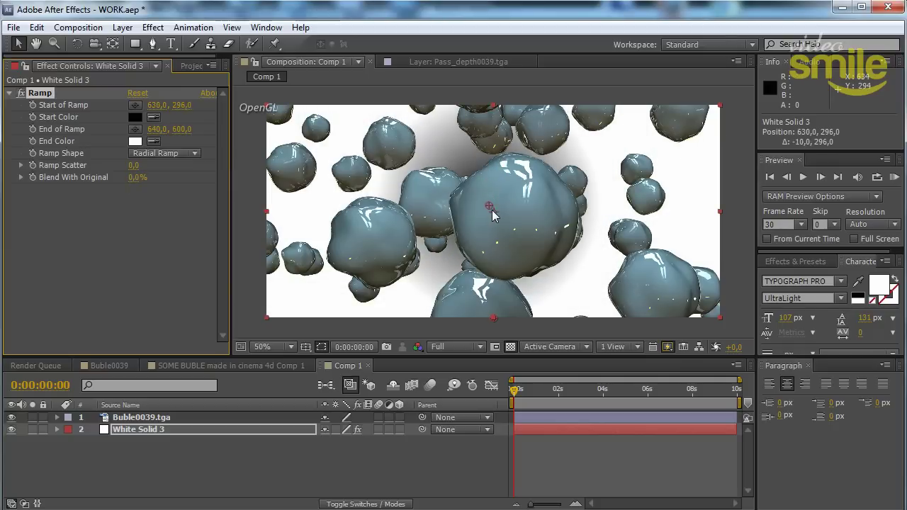
Set the ramp's Start Color to a darkened blue-grey sampled from the bubbles.
left_click(134, 117)
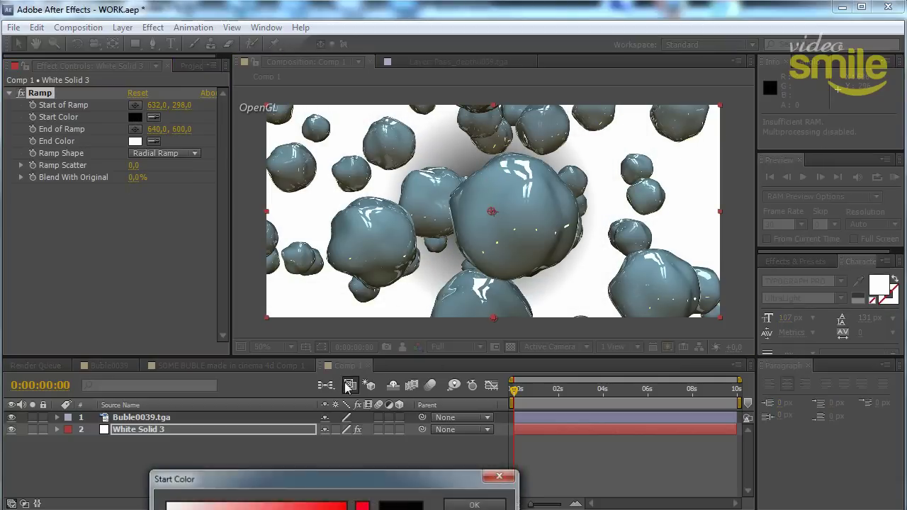
left_click_drag(253, 482, 282, 220)
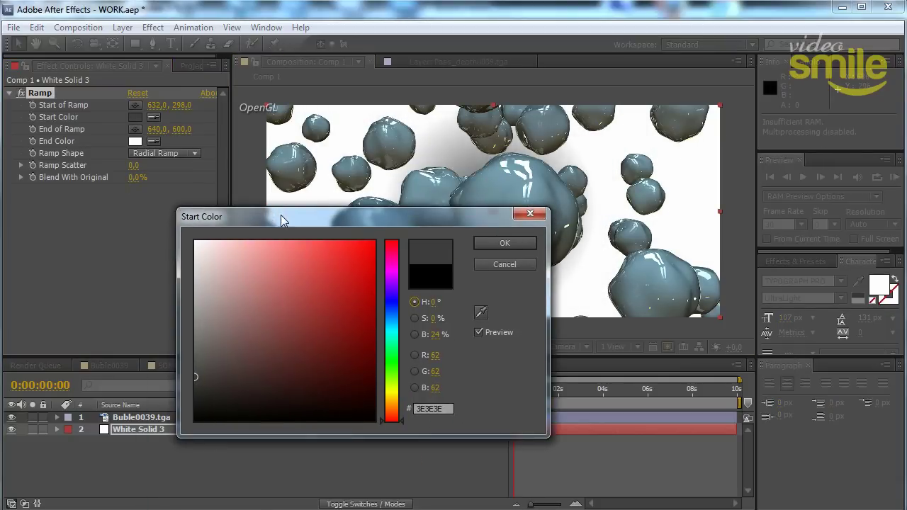
left_click_drag(202, 371, 190, 387)
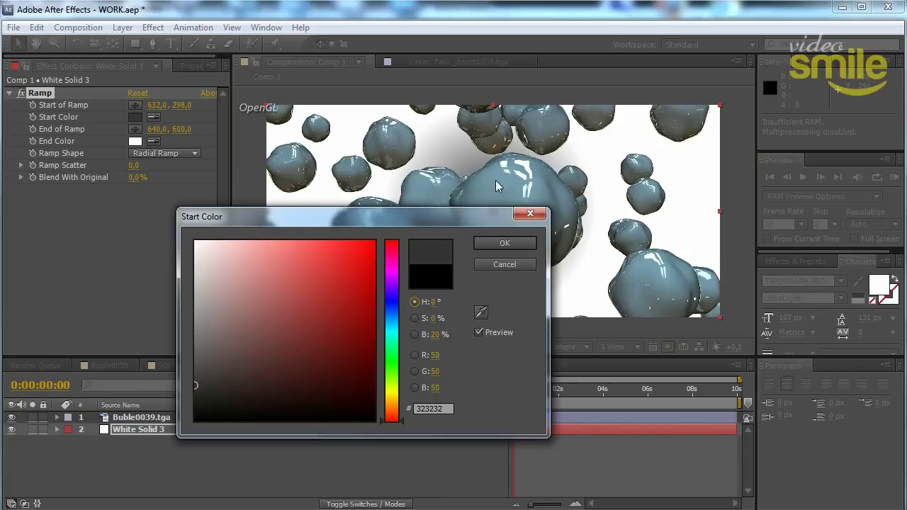
left_click(480, 312)
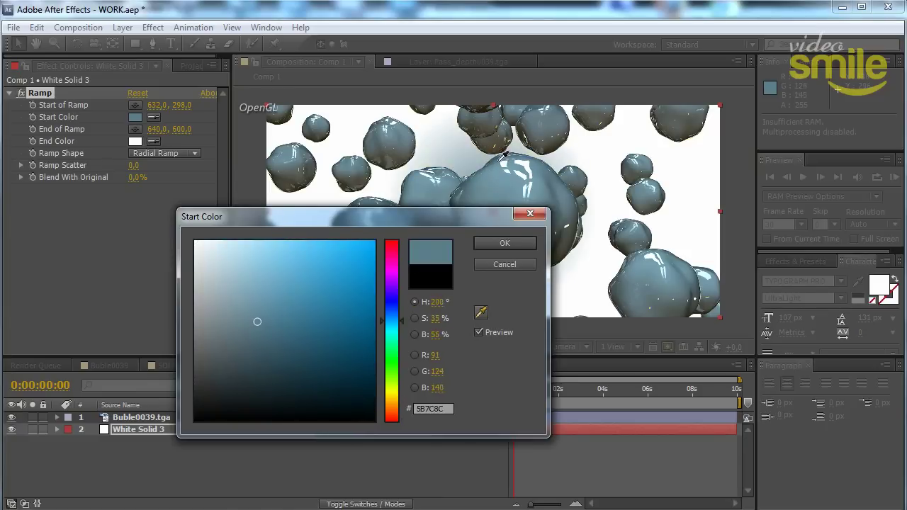
left_click(498, 157)
left_click_drag(263, 348, 196, 418)
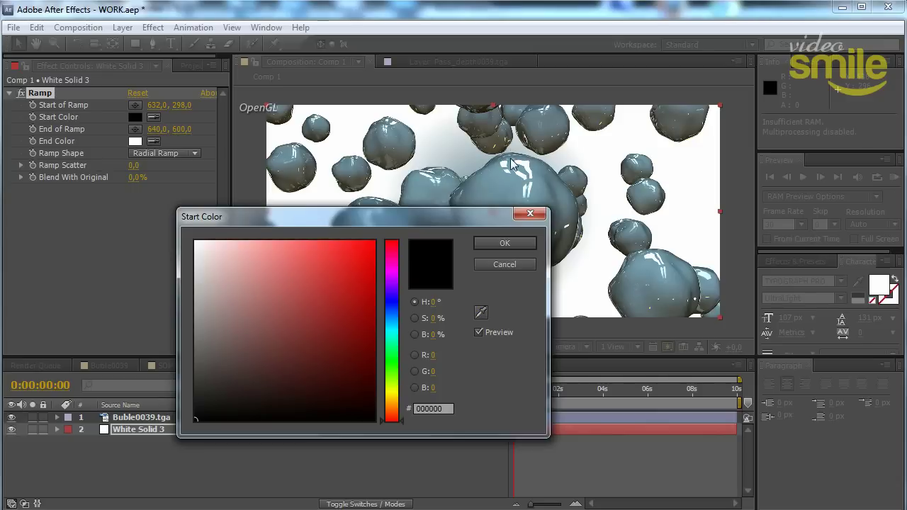
left_click(480, 312)
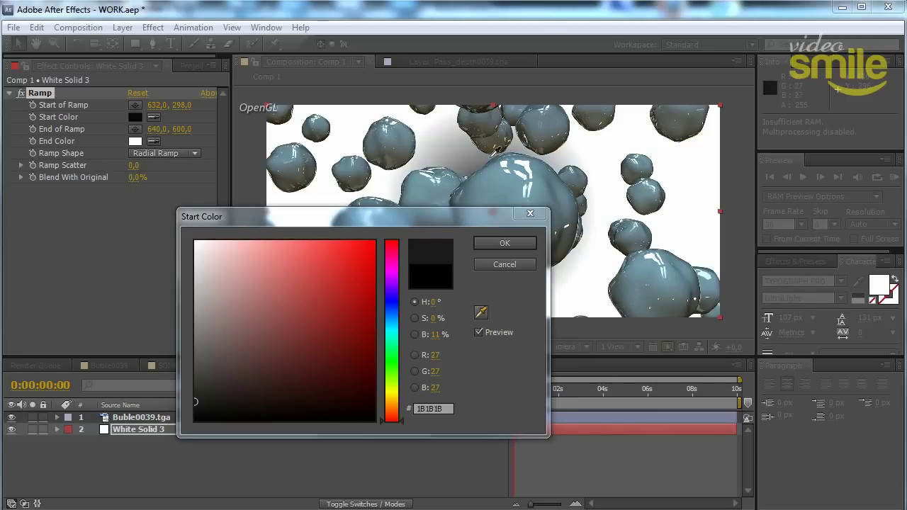
left_click(499, 156)
left_click(260, 331)
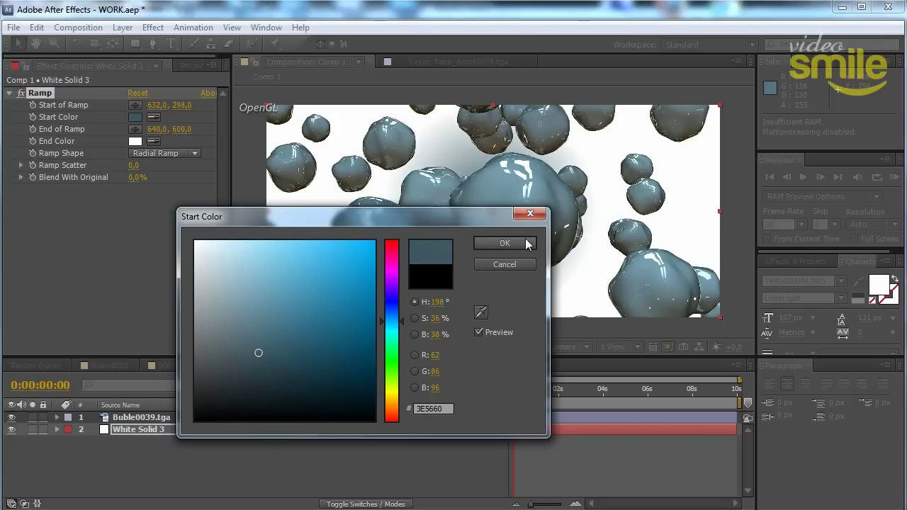
left_click(527, 243)
Make the ramp's End Color black and push the outer ramp point toward the lower right.
left_click(136, 144)
left_click_drag(243, 376, 177, 444)
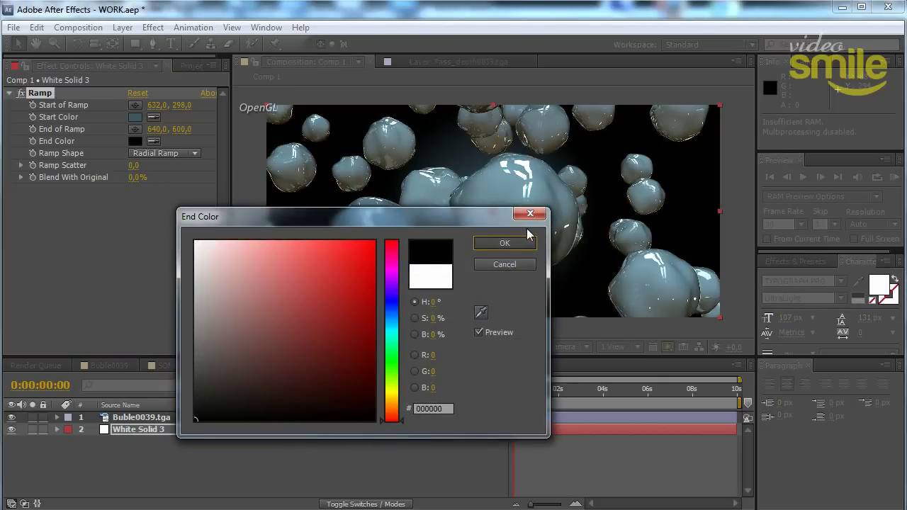
left_click(513, 243)
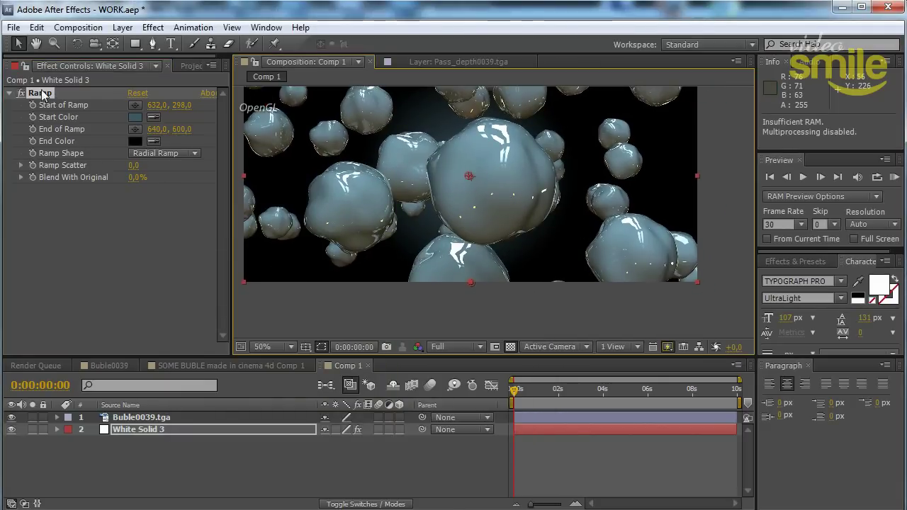
left_click_drag(470, 282, 561, 309)
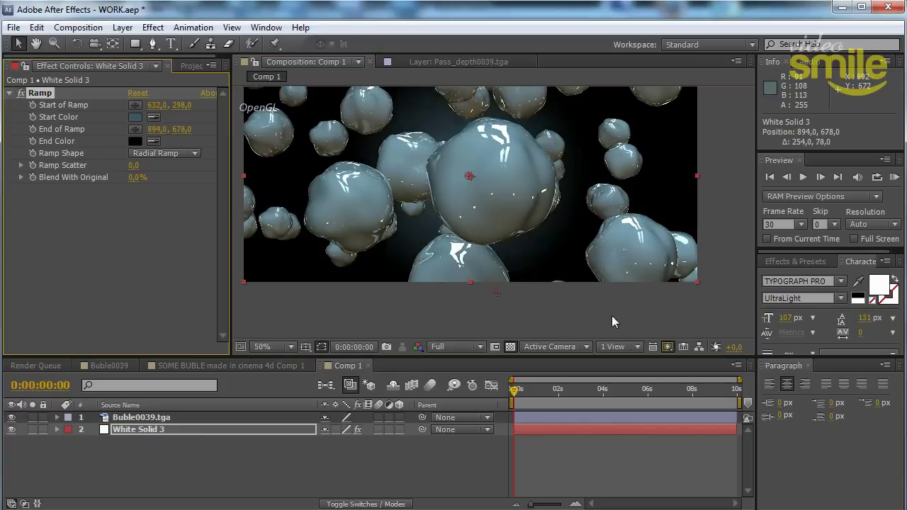
left_click_drag(655, 280, 644, 260)
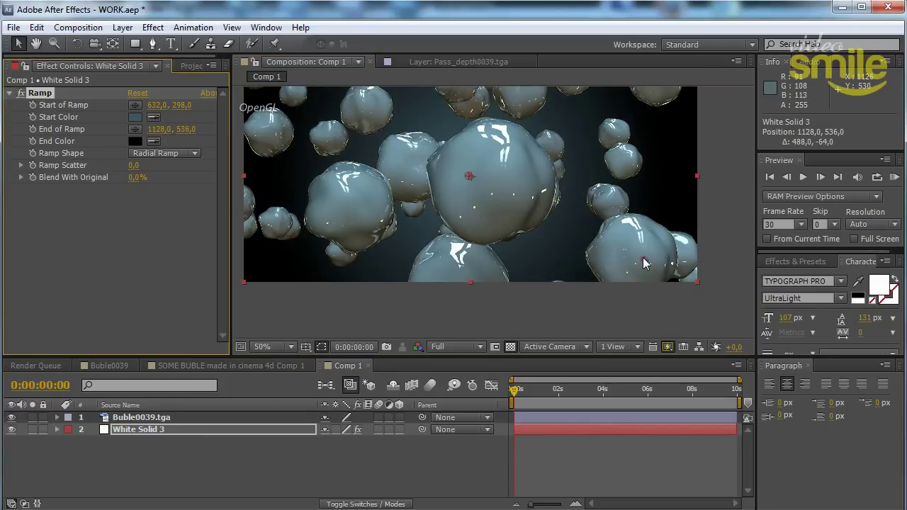
Change the Start Color to a darker teal and recentre the composition in the viewer.
left_click(136, 118)
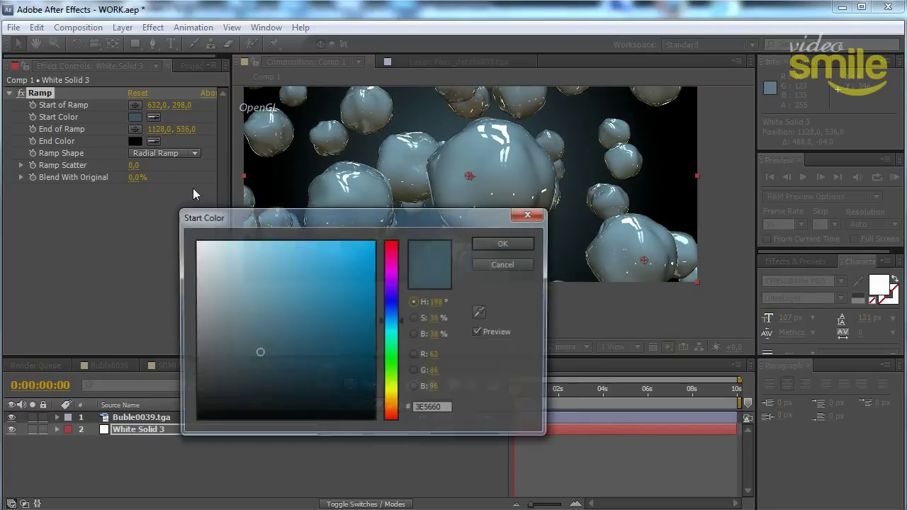
left_click(260, 375)
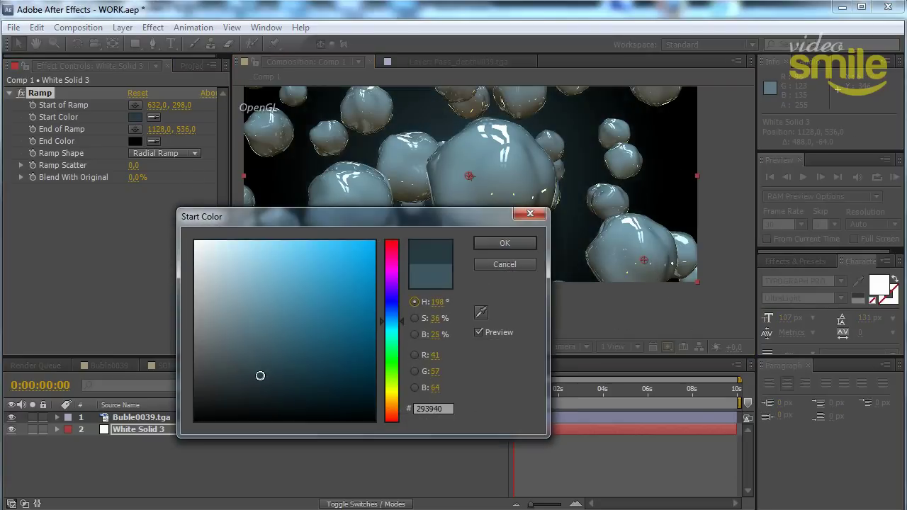
left_click(498, 246)
left_click_drag(437, 208, 454, 231)
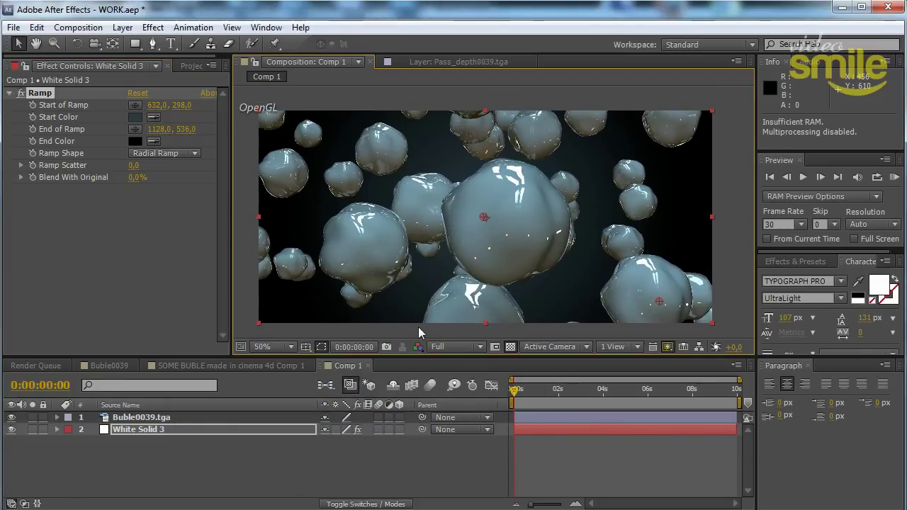
Deselect the background solid and add a new adjustment layer on top of Comp 1.
left_click(188, 468)
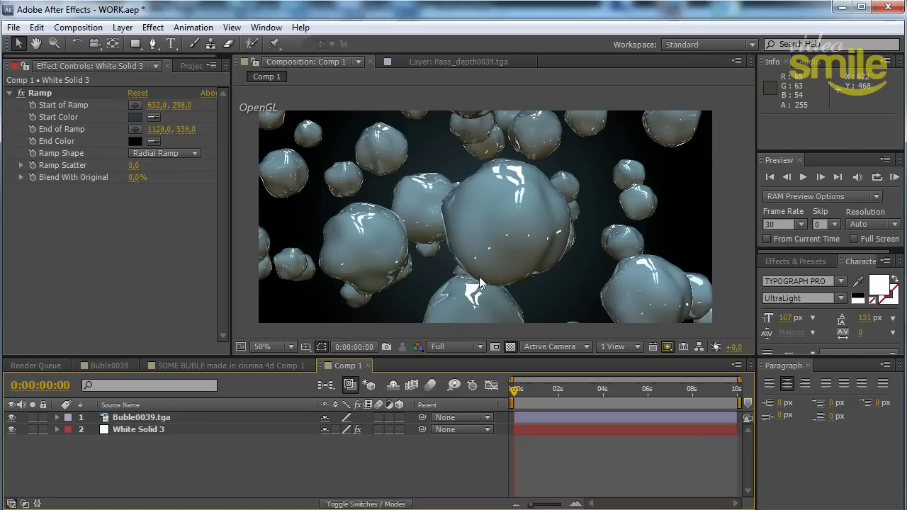
key("KP_0")
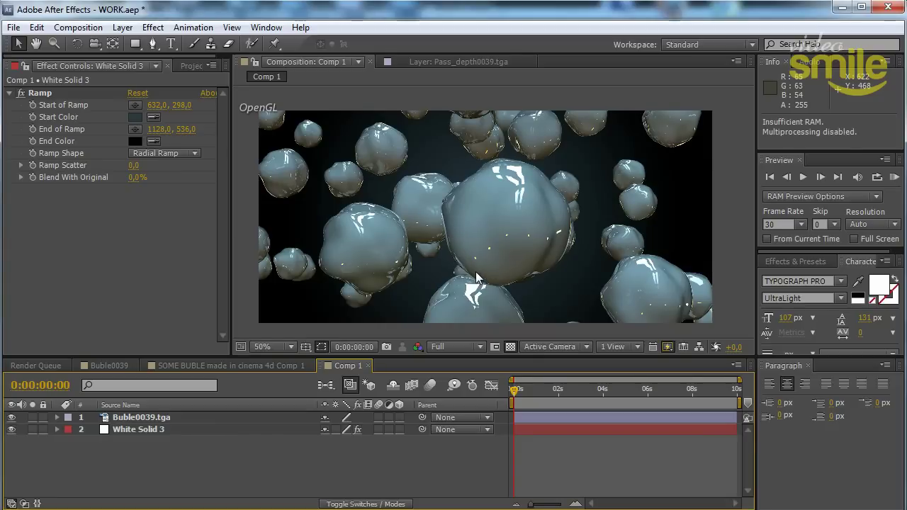
left_click(122, 29)
mouse_move(141, 44)
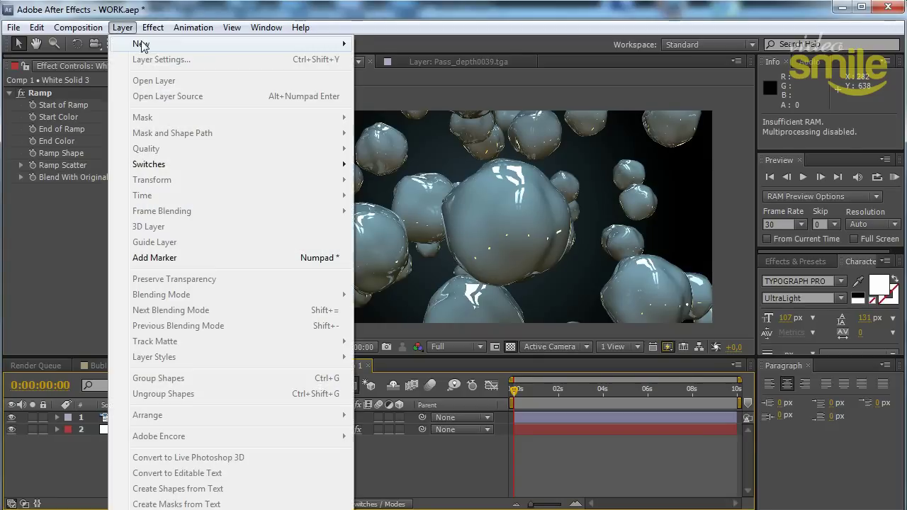
left_click(413, 141)
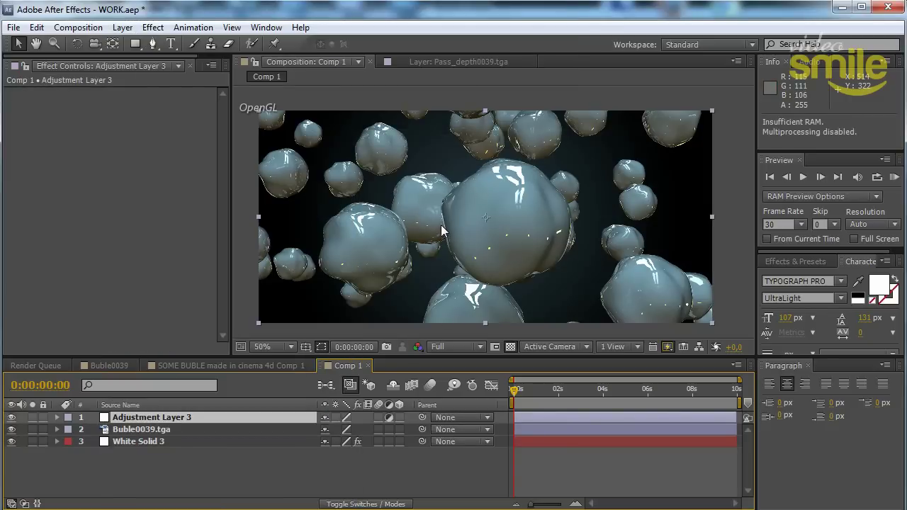
Apply Blur & Sharpen > Lens Blur to the adjustment layer.
left_click(152, 28)
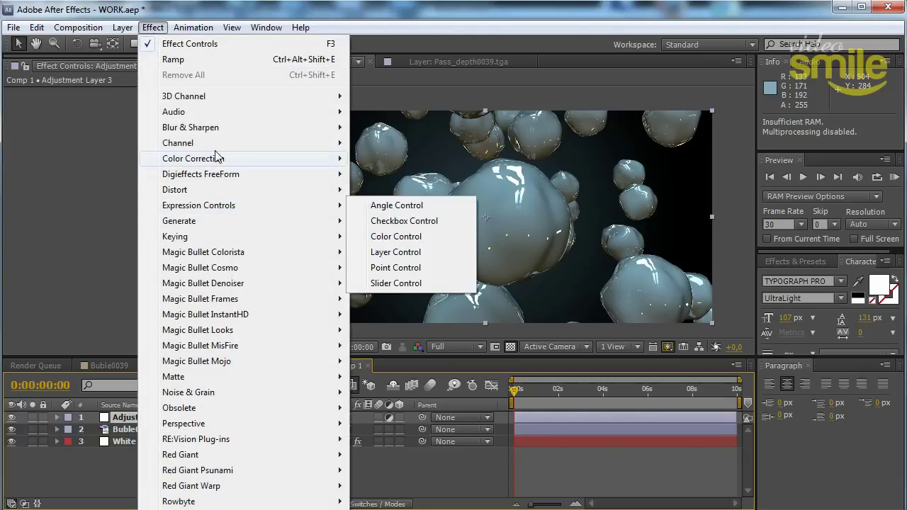
mouse_move(191, 128)
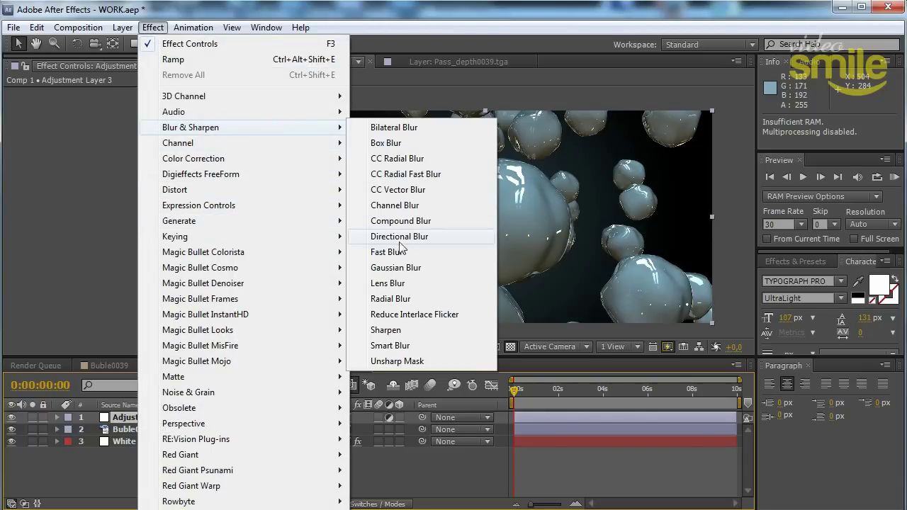
left_click(412, 284)
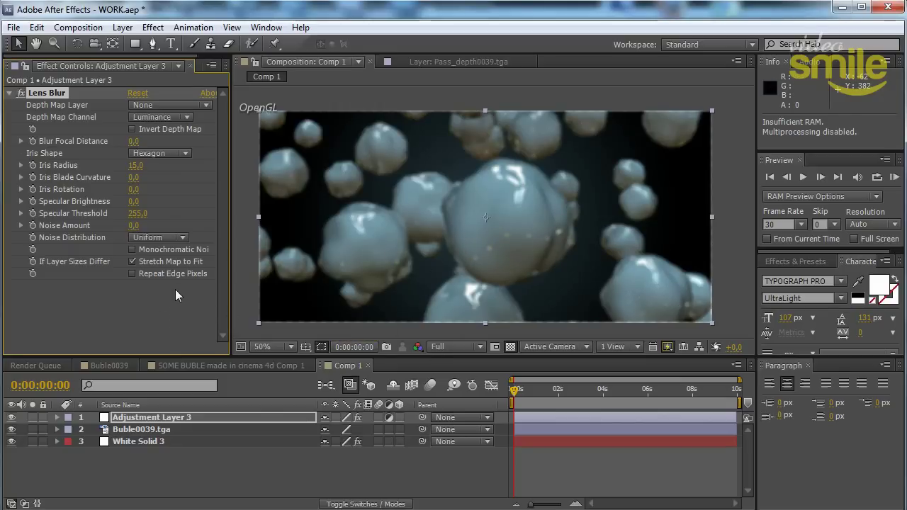
left_click(152, 28)
mouse_move(190, 128)
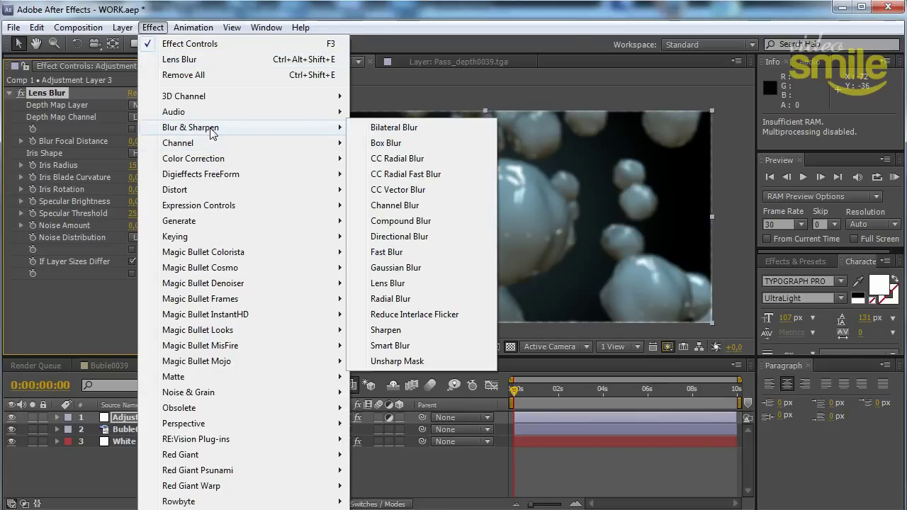
mouse_move(301, 27)
left_click(299, 10)
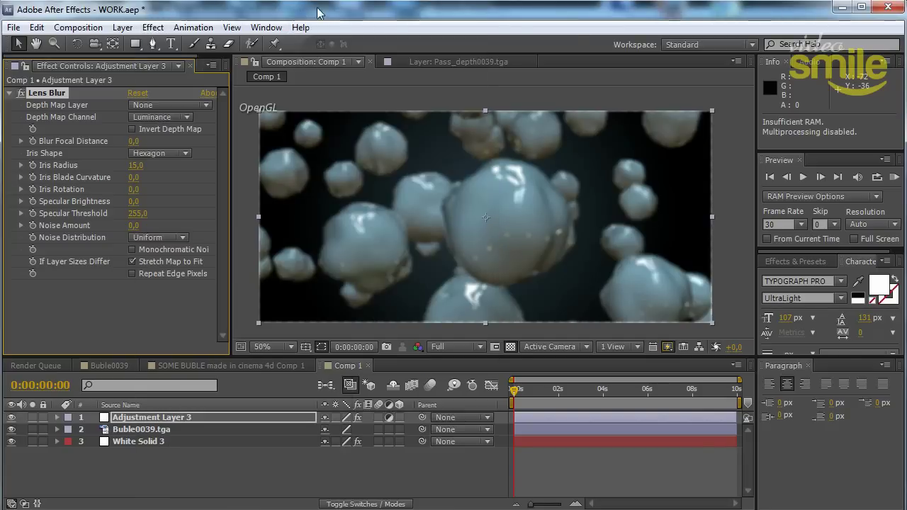
Enable Repeat Edge Pixels in Lens Blur and place Pass_depth0039.tga below Adjustment Layer 3.
left_click(131, 274)
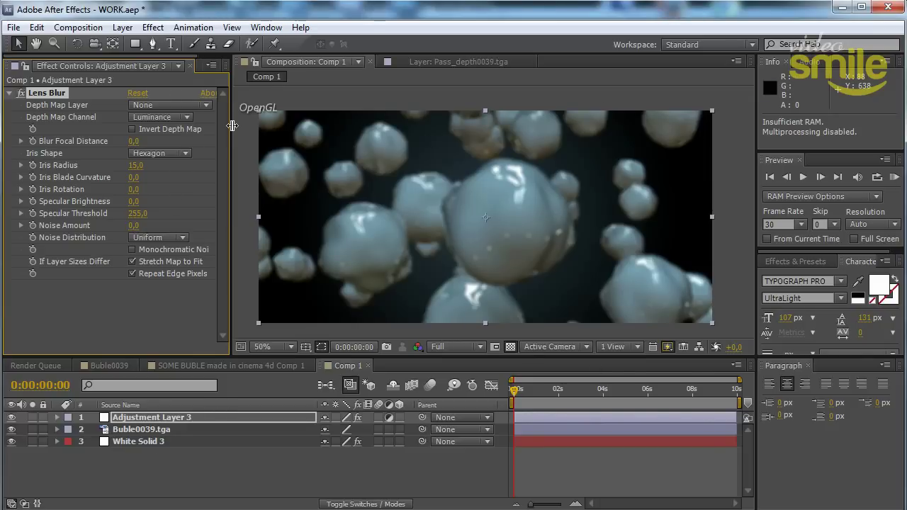
left_click_drag(232, 126, 285, 126)
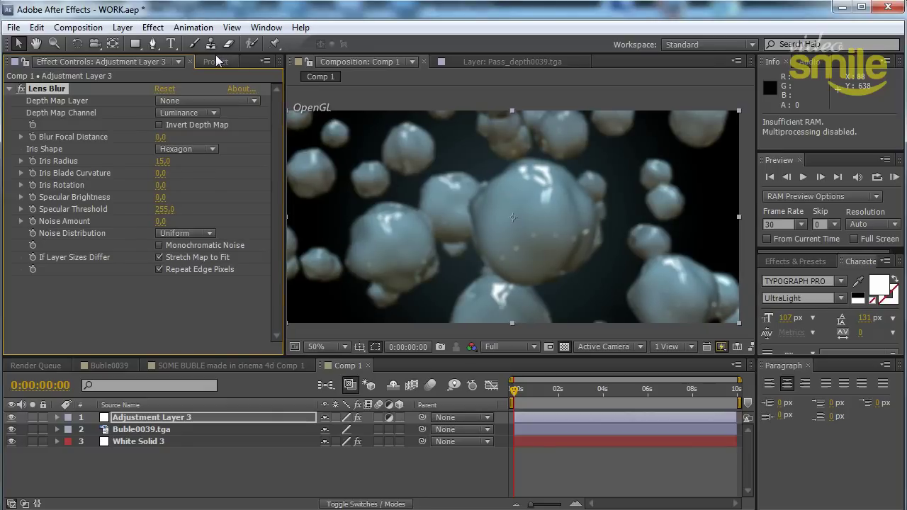
left_click(215, 62)
left_click(58, 228)
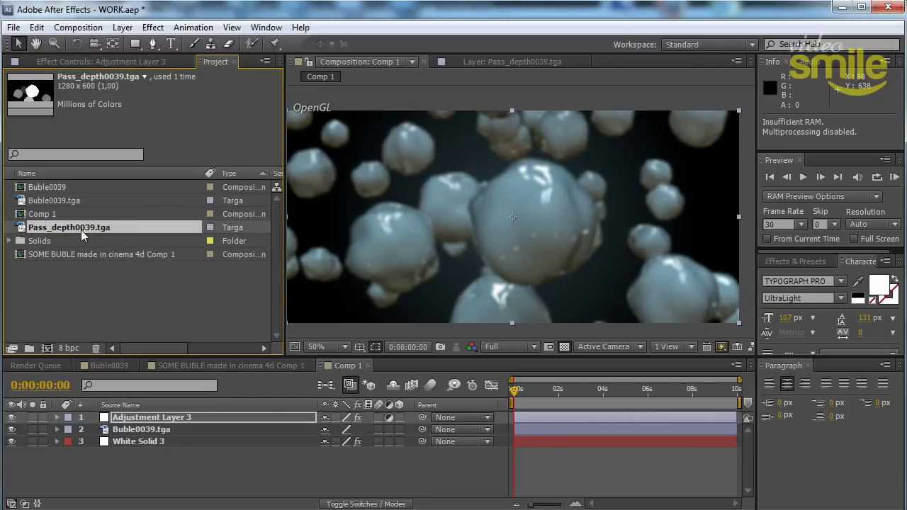
mouse_move(81, 228)
left_mouse_down()
mouse_move(147, 433)
mouse_move(155, 430)
left_mouse_up()
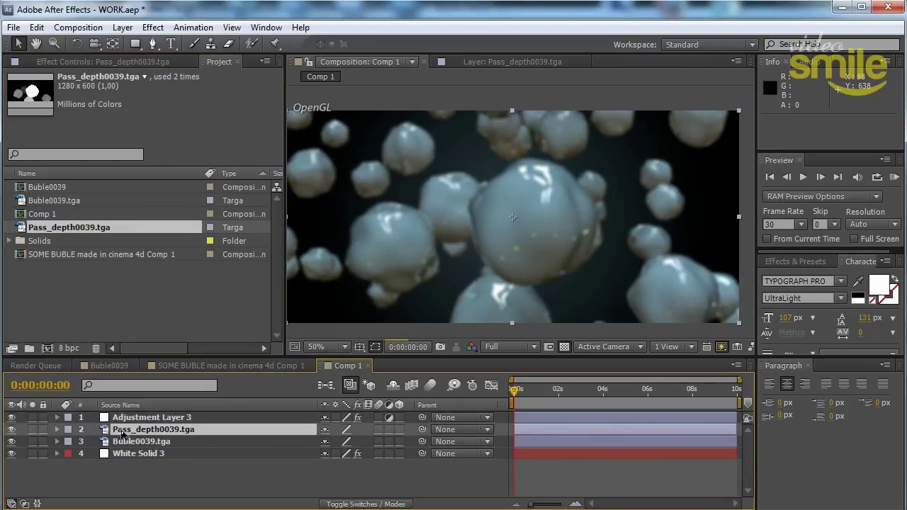
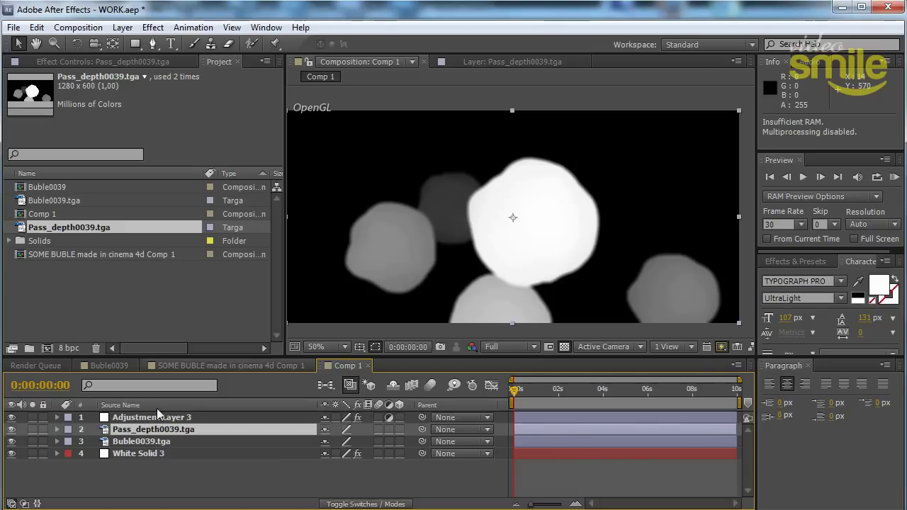
Hide Pass_depth0039.tga and make it the depth map for Adjustment Layer 3's Lens Blur.
left_click(12, 431)
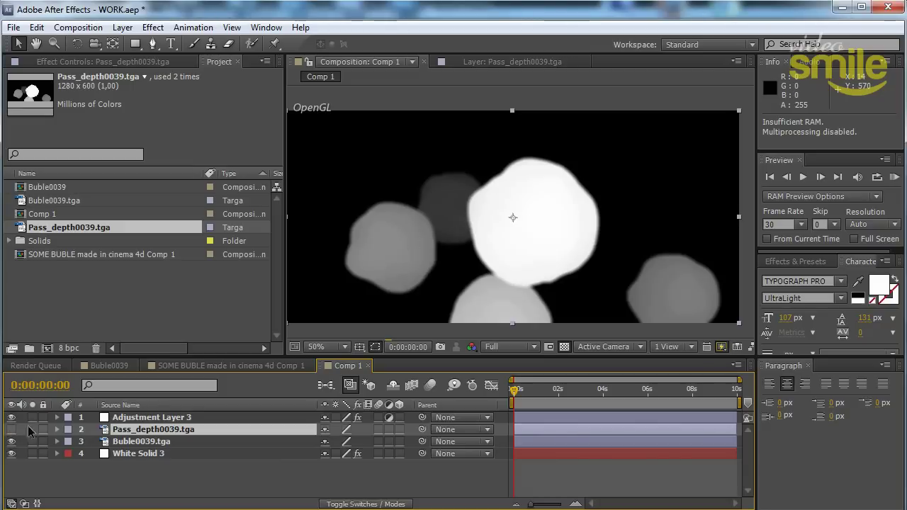
left_click(171, 420)
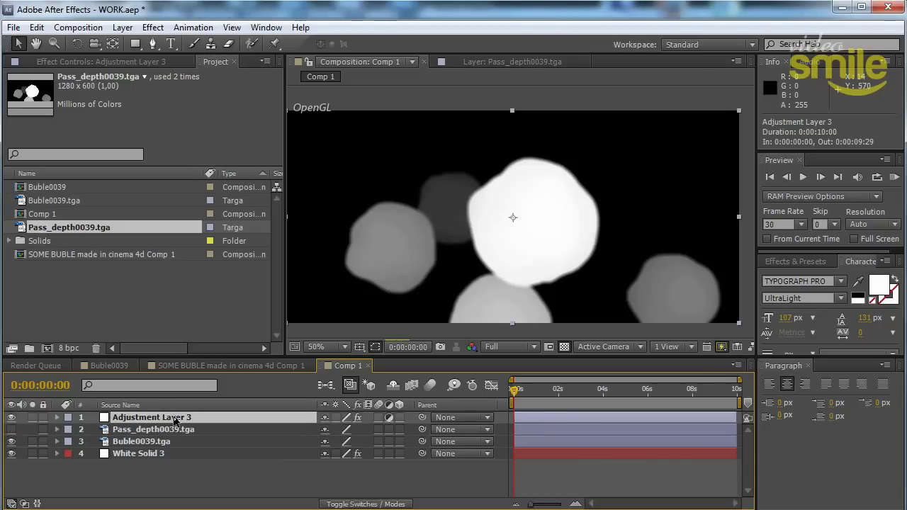
left_click(122, 62)
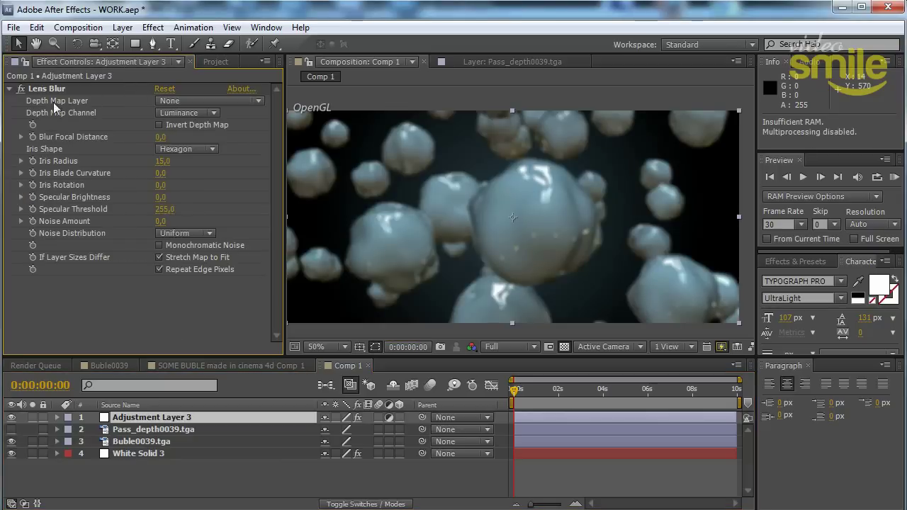
left_click(178, 101)
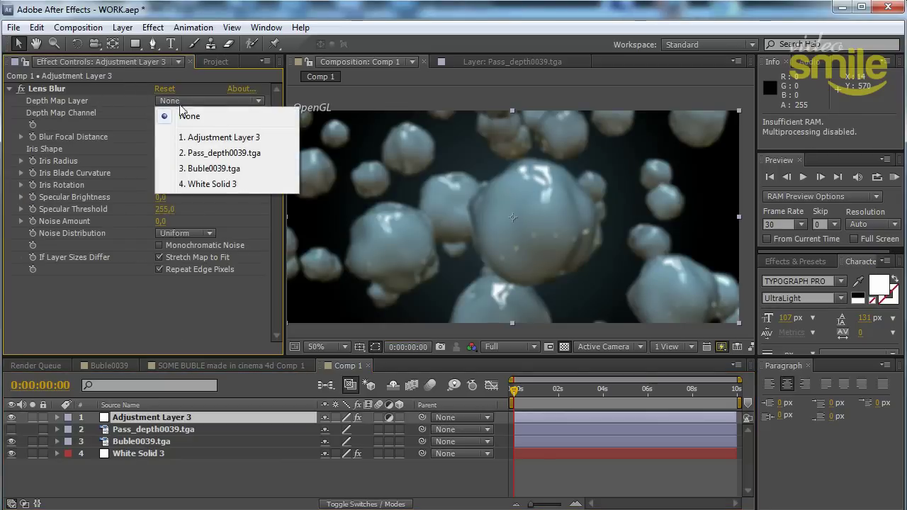
left_click(257, 154)
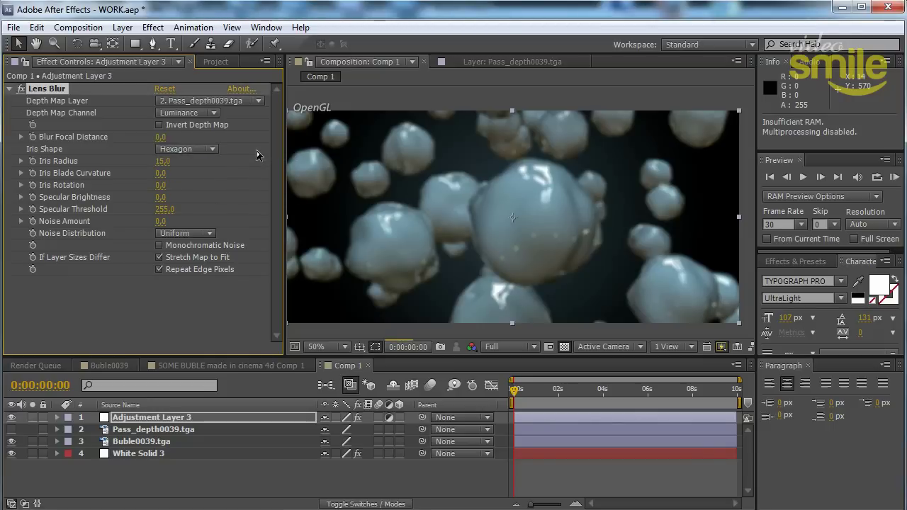
key("period")
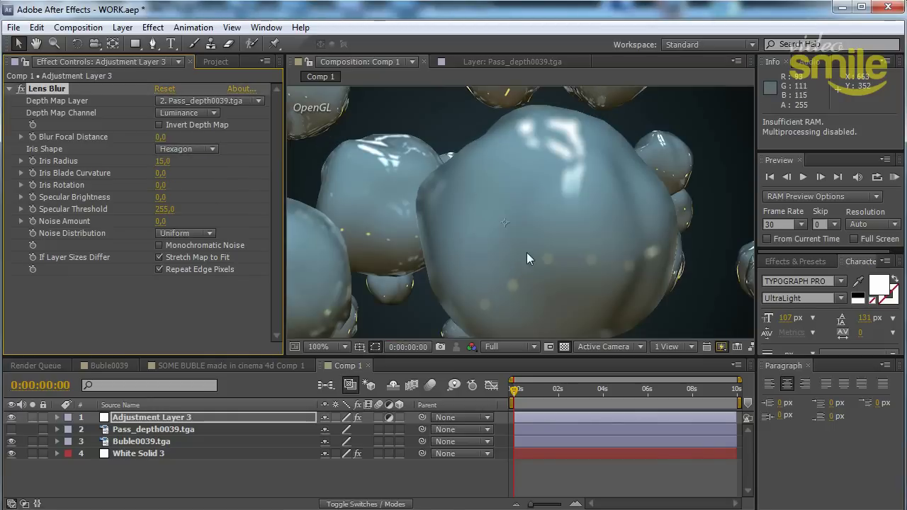
left_click_drag(471, 244, 491, 216)
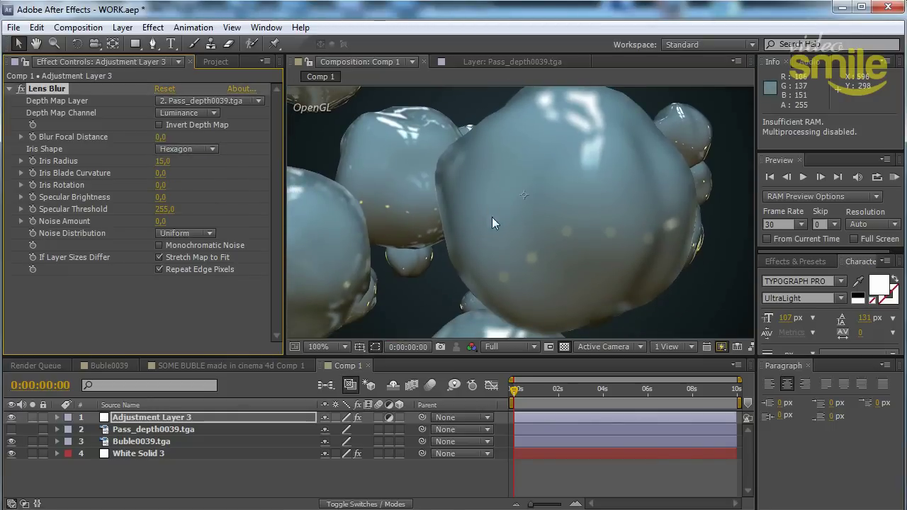
left_click_drag(481, 215, 482, 206)
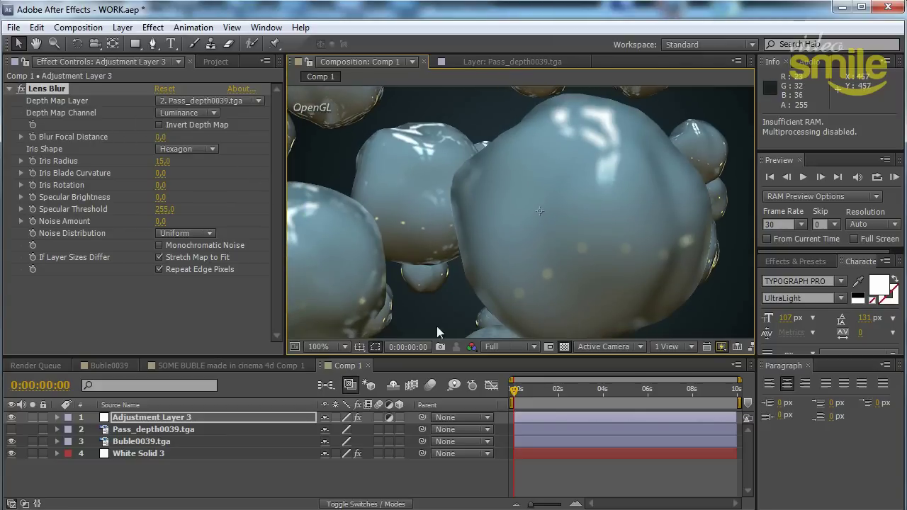
Enable Invert Depth Map on the Lens Blur and check the result across the frame.
left_click(159, 125)
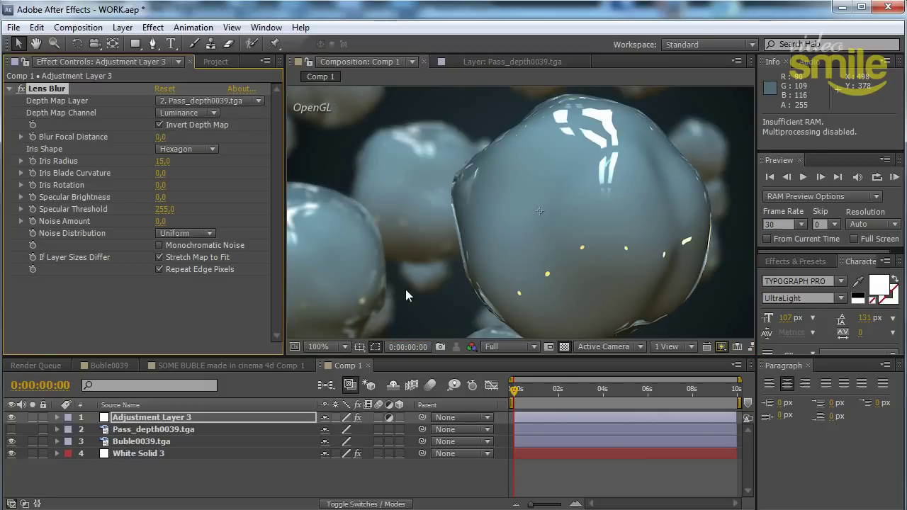
left_click(320, 347)
left_click(333, 489)
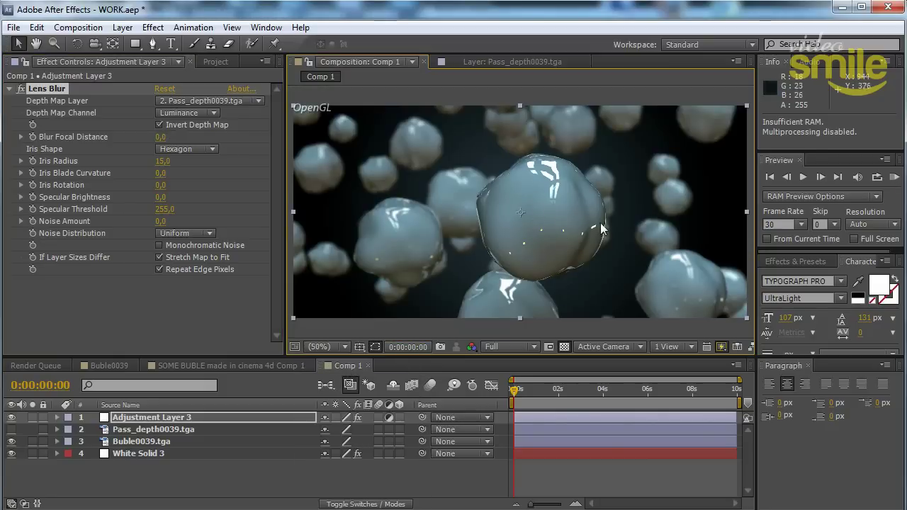
key("slash")
left_click_drag(495, 245, 624, 252)
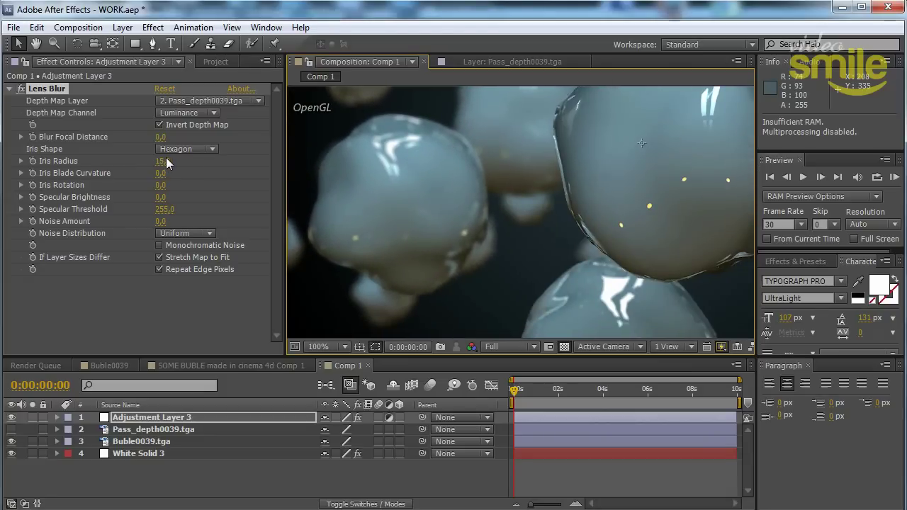
Set the Lens Blur Iris Radius to 25, then scrub it down to 20.
left_click(163, 160)
left_click_drag(178, 163, 146, 167)
type("2")
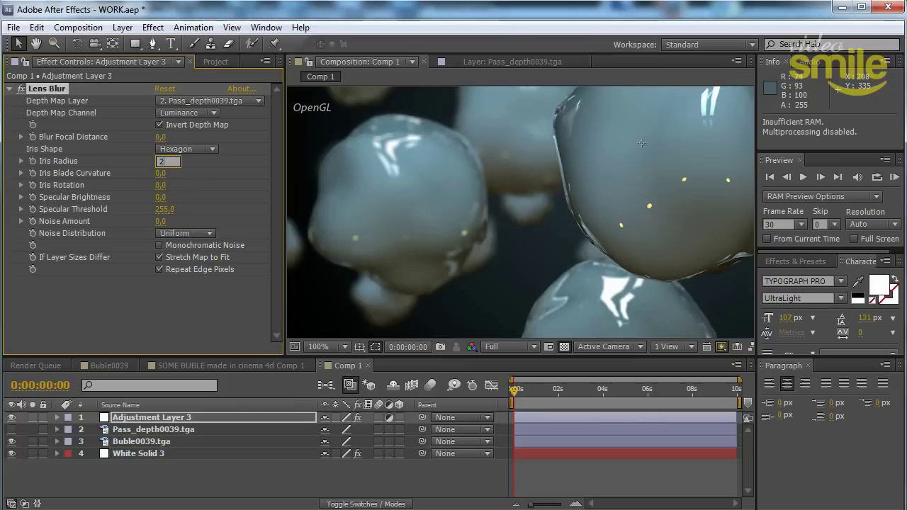
type("5")
key("Return")
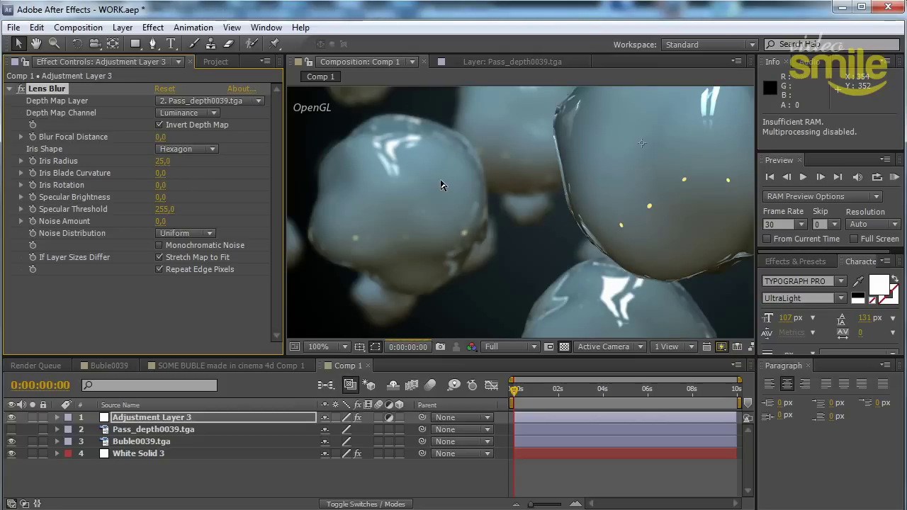
scroll(486, 228, "down", 2)
scroll(594, 222, "up", 2)
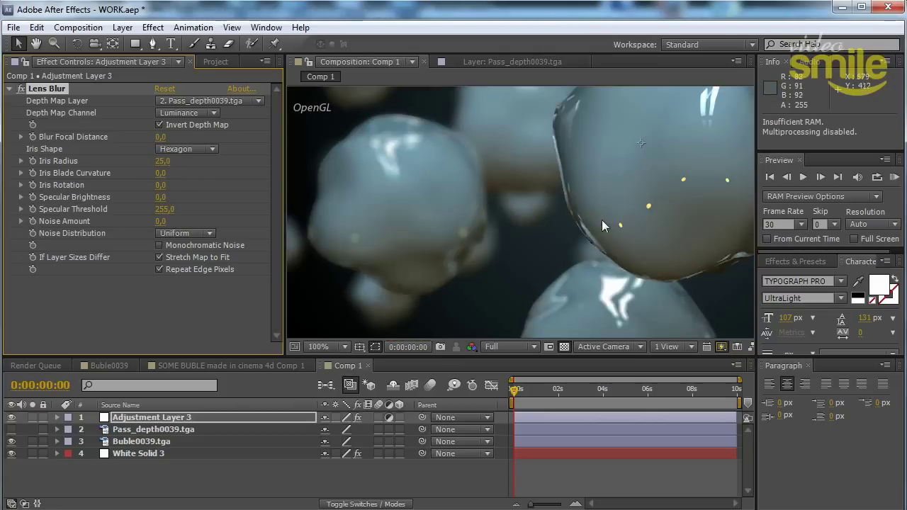
left_click_drag(602, 219, 420, 253)
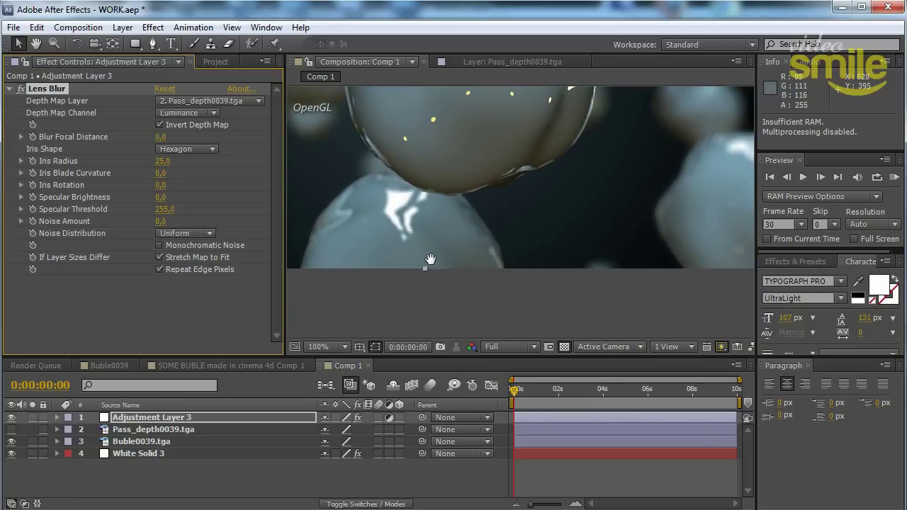
left_click_drag(159, 161, 204, 165)
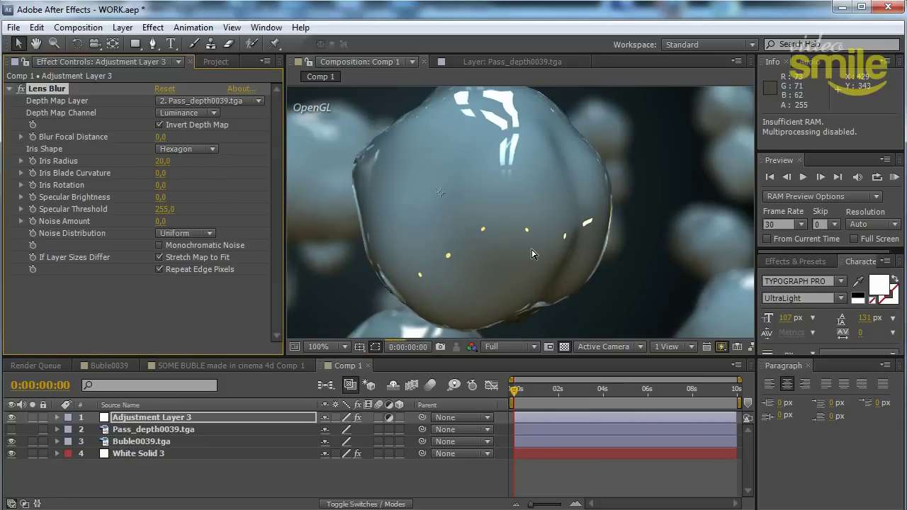
scroll(533, 254, "down", 2)
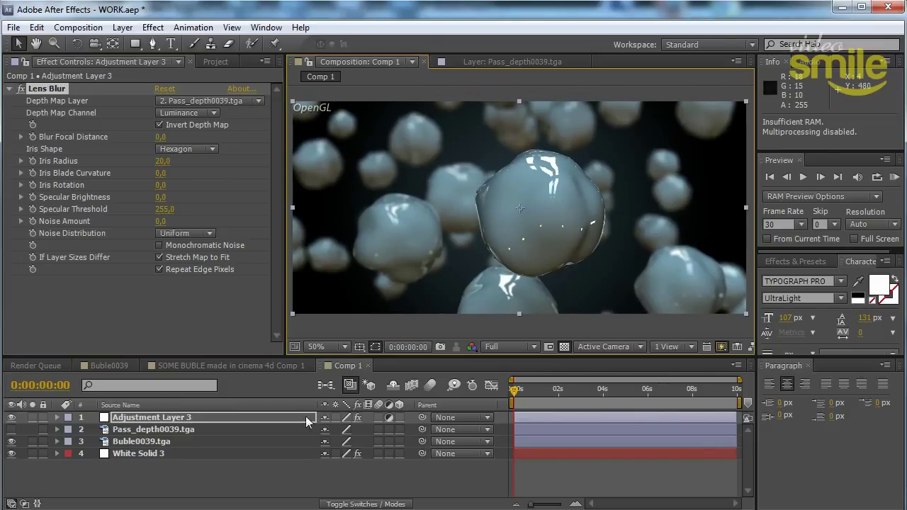
Add a new adjustment layer, Adjustment Layer 4, carrying a Curves effect.
left_click(274, 474)
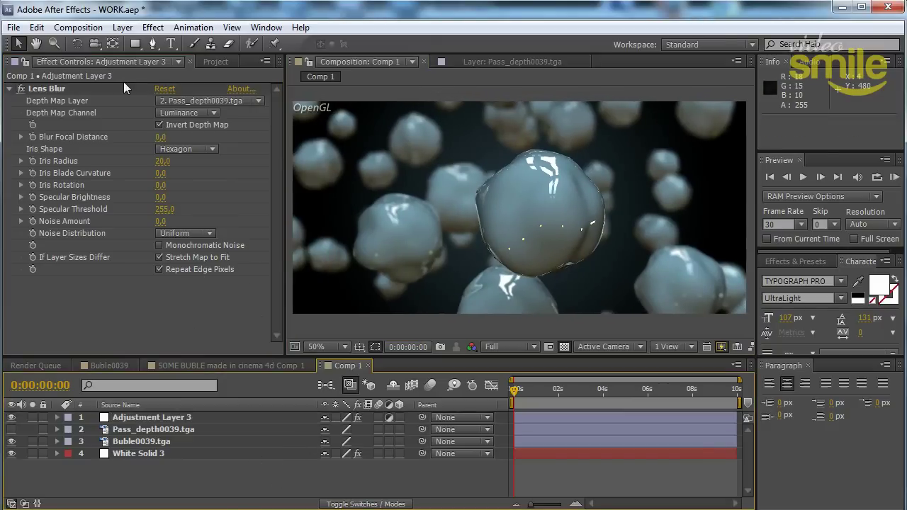
left_click(122, 28)
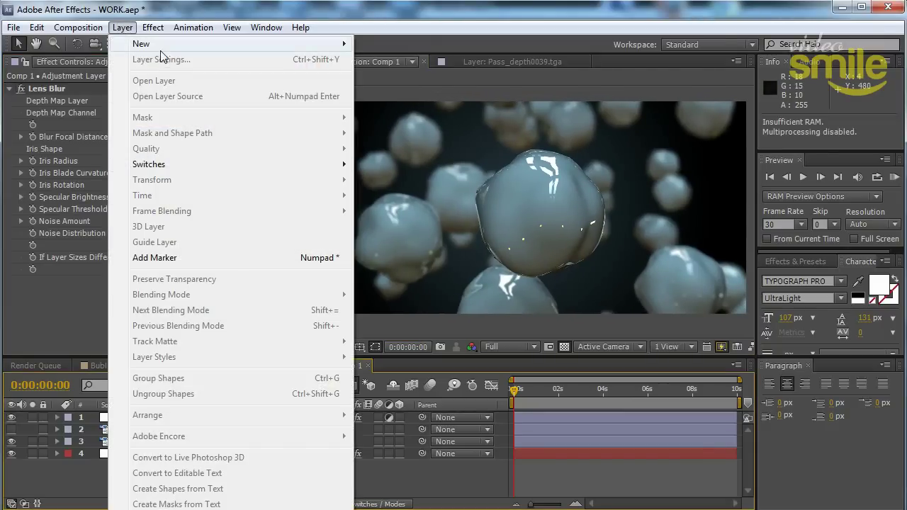
left_click(413, 139)
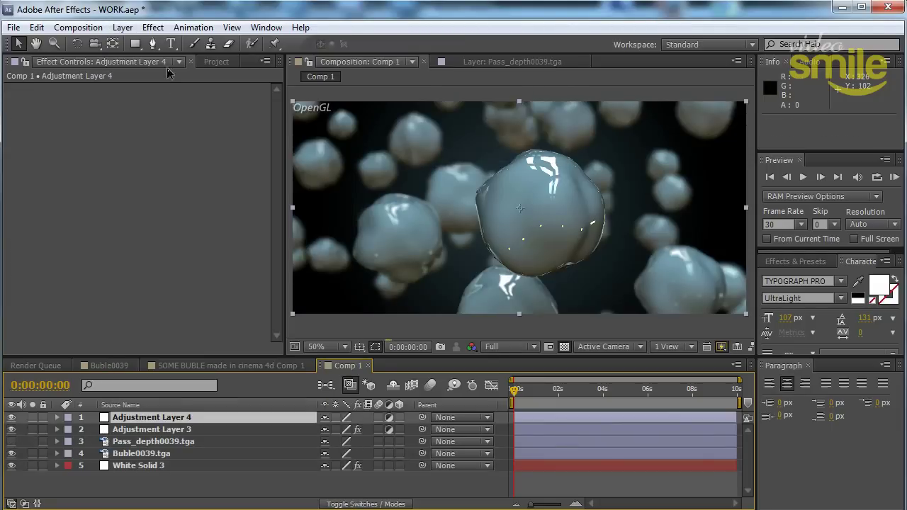
key("alt+t")
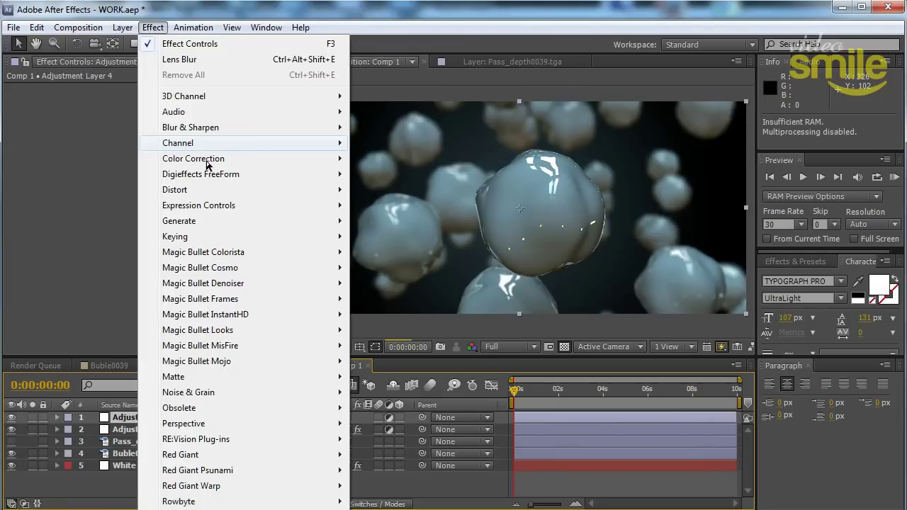
mouse_move(193, 159)
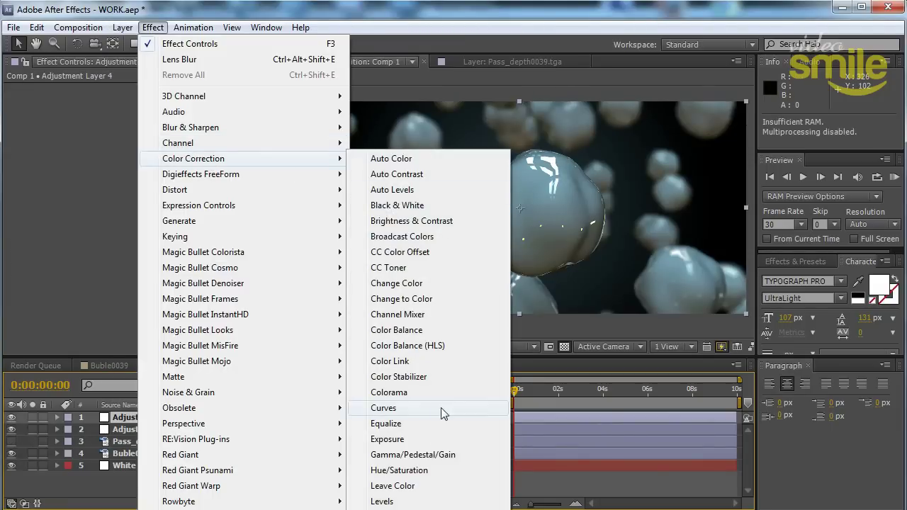
left_click(439, 409)
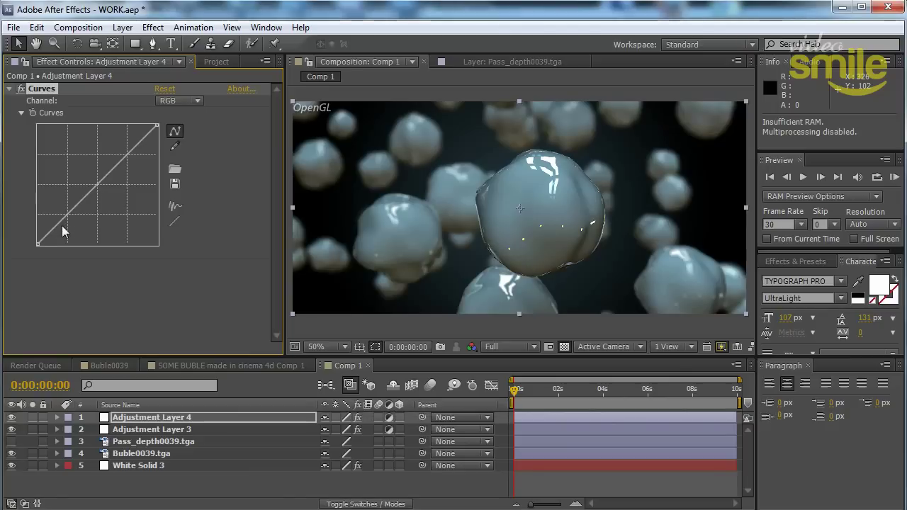
Pull the curve down to darken the bubbles, then switch to the Buble0039 composition.
left_click_drag(68, 213, 63, 228)
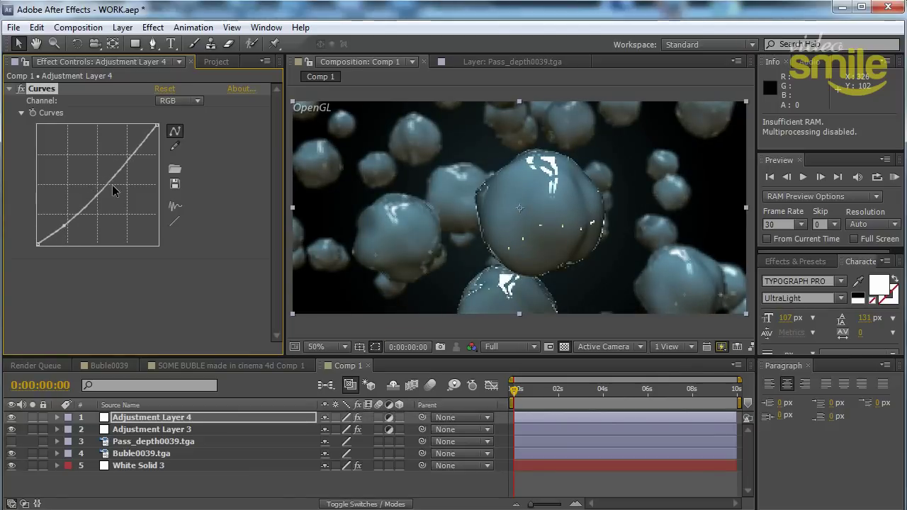
left_click(115, 178)
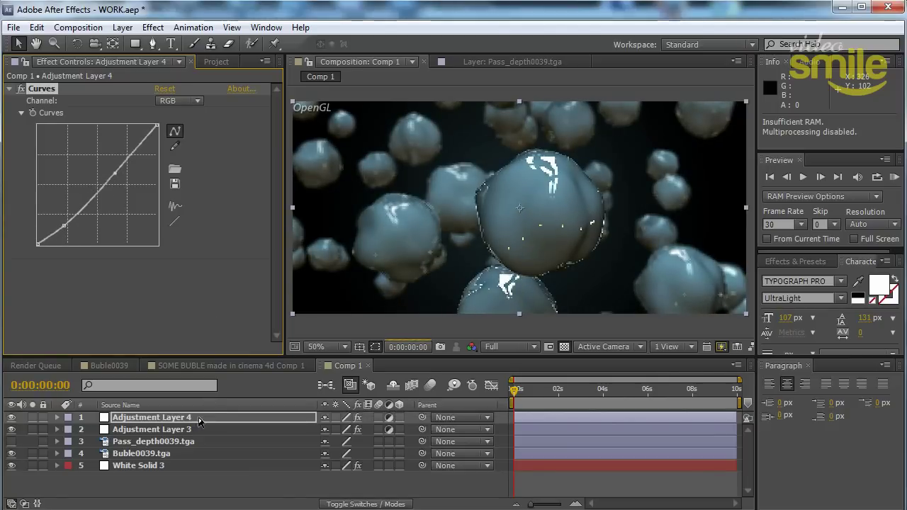
left_click(168, 489)
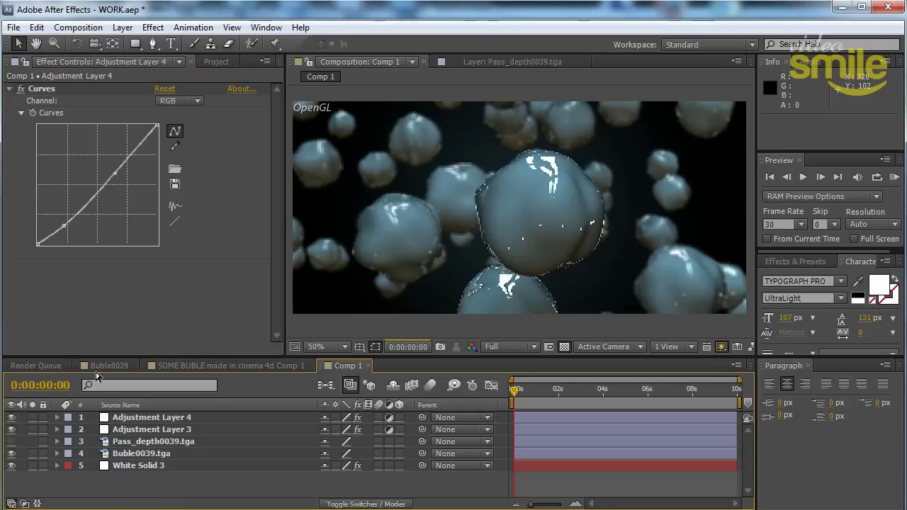
left_click(104, 366)
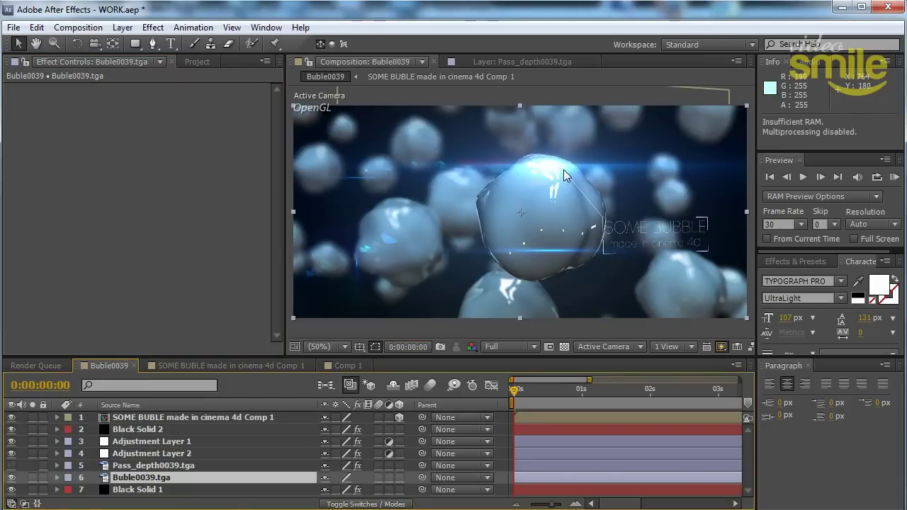
Back in Comp 1, add a 1280×600 white (FFFFFF) solid named White Solid 4.
left_click(330, 366)
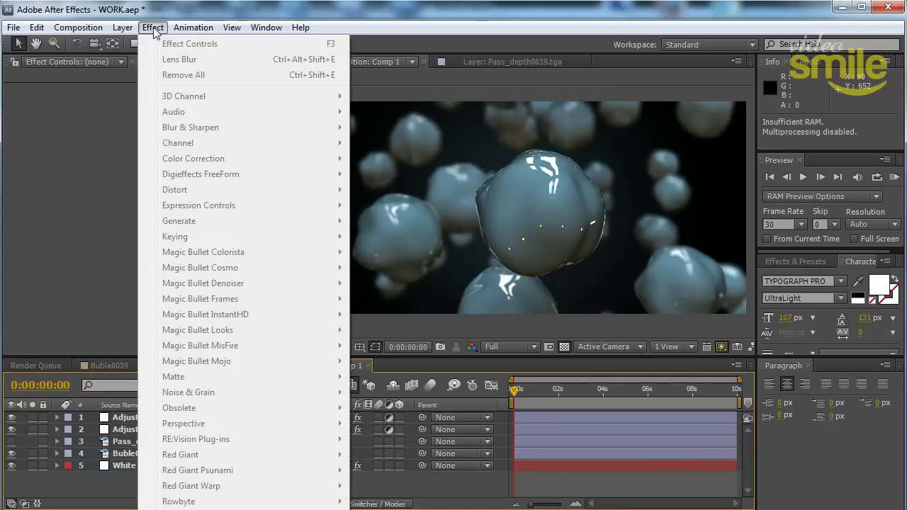
left_click(154, 28)
left_click(154, 29)
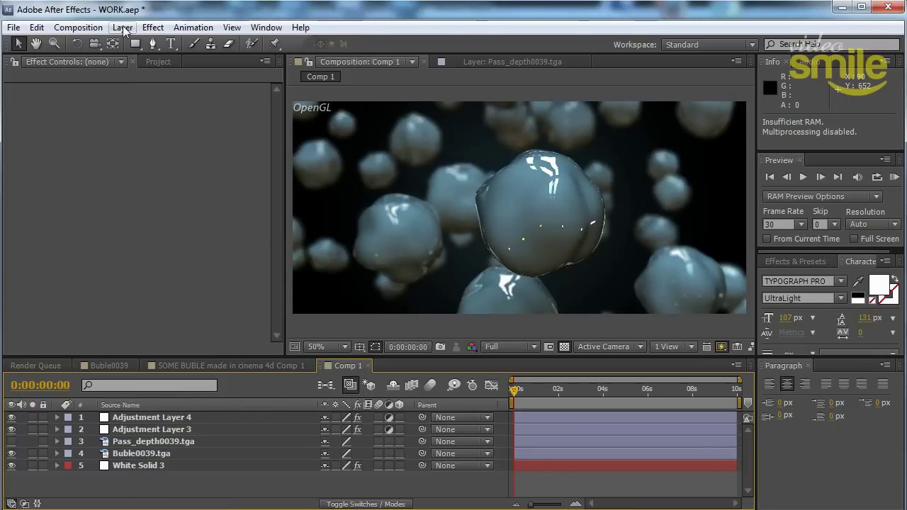
left_click(122, 27)
left_click(397, 59)
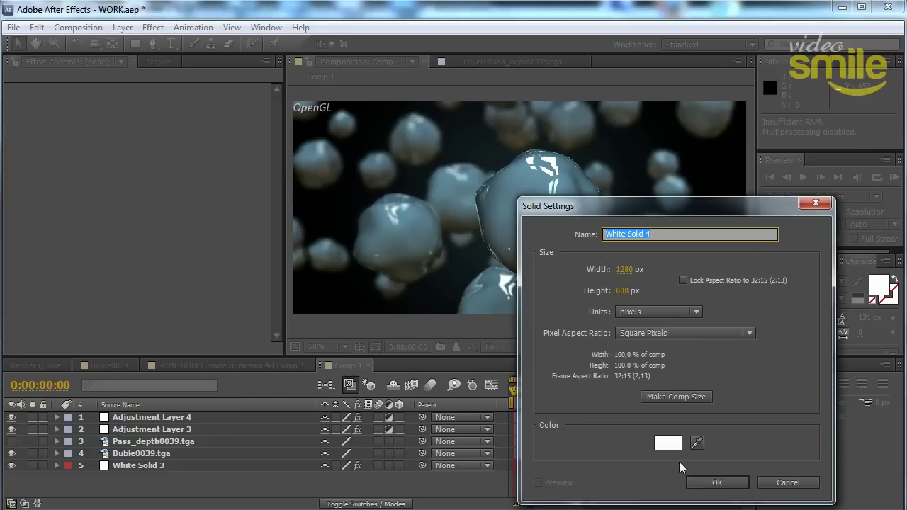
left_click(671, 448)
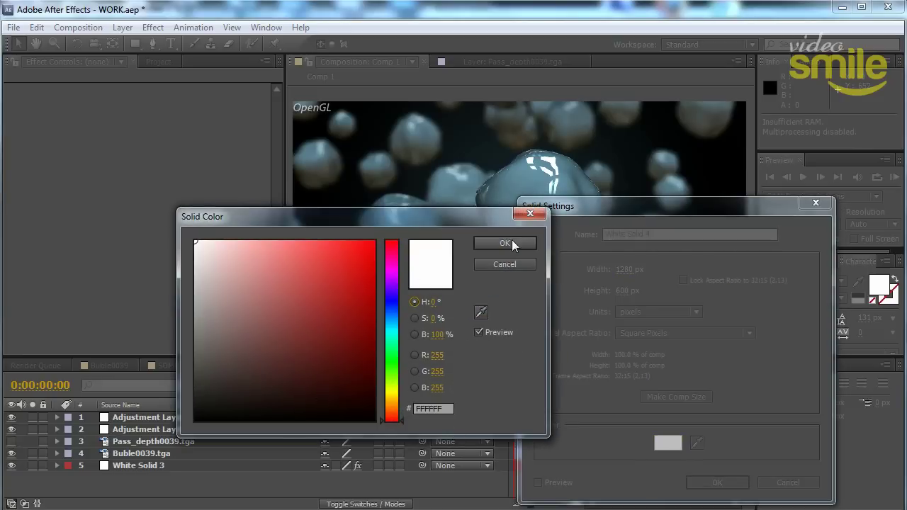
left_click(504, 243)
left_click(716, 483)
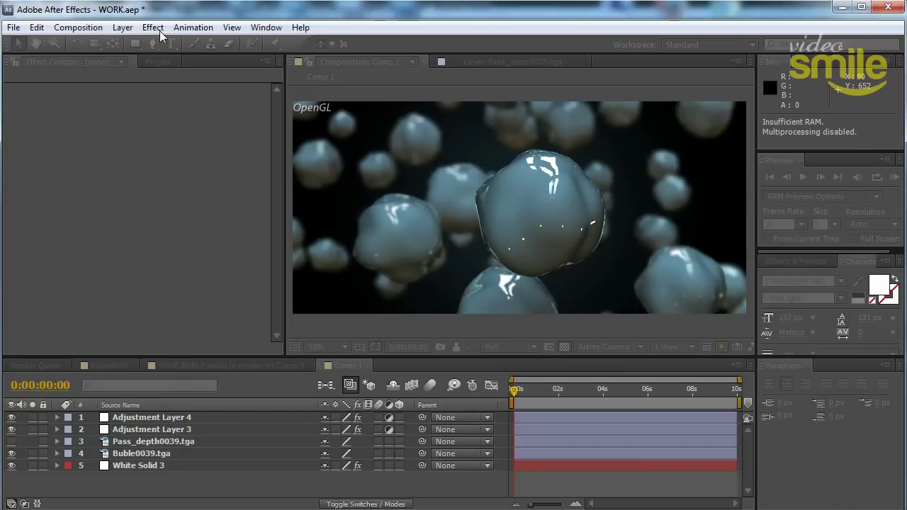
left_click(158, 28)
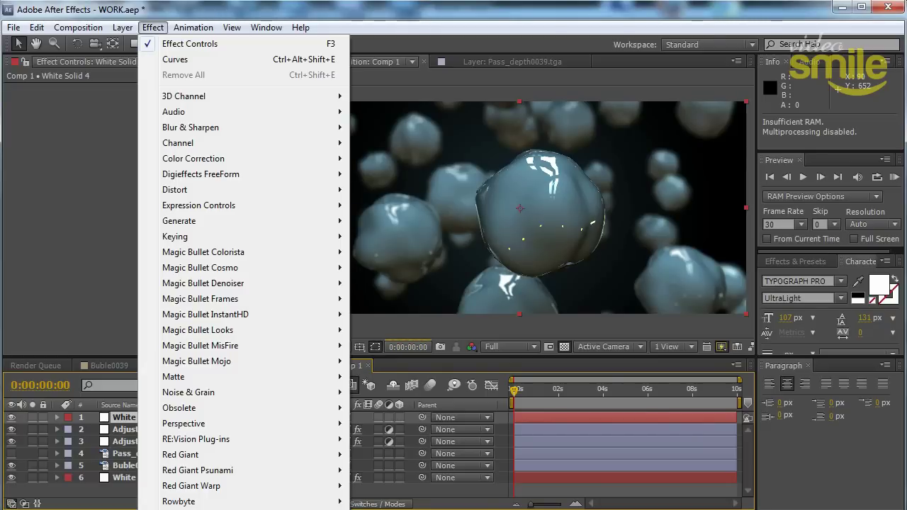
Apply Optical Flares to White Solid 4 and load the Artifractal preset from Pro Presets 2.
left_click(389, 506)
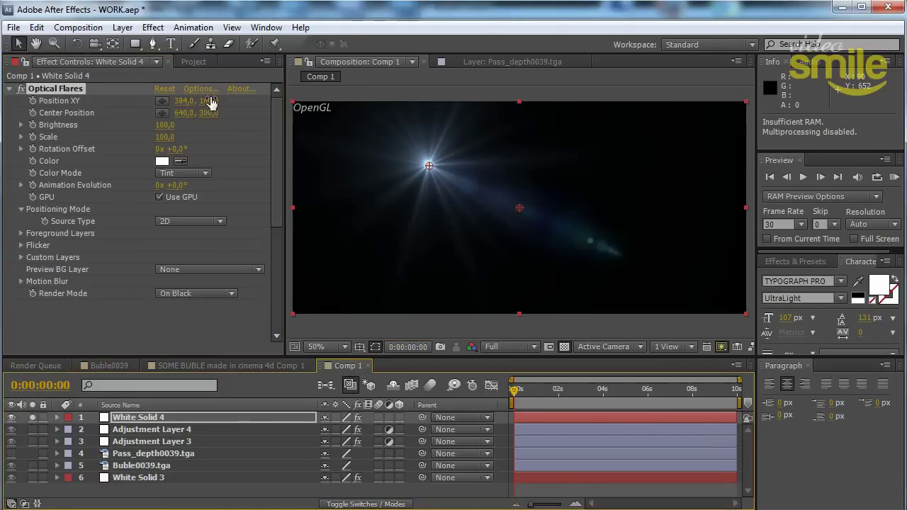
left_click(200, 89)
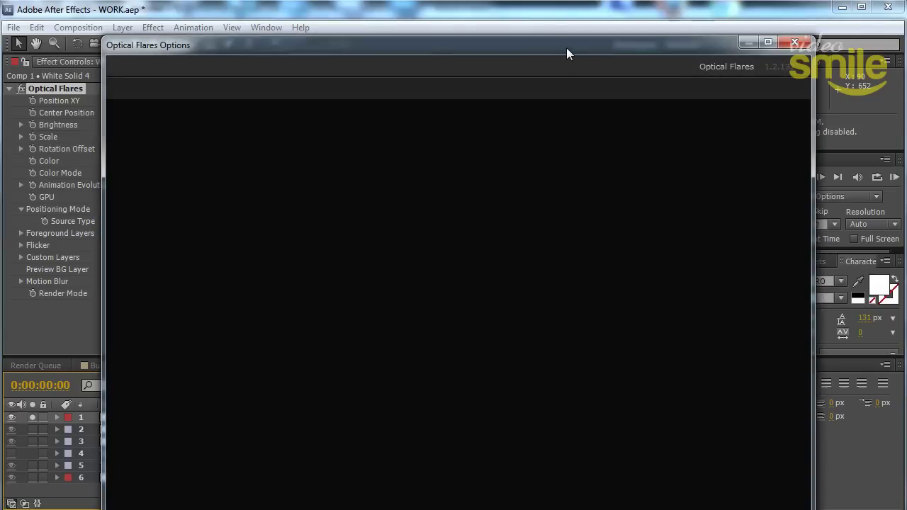
left_click_drag(564, 47, 539, 28)
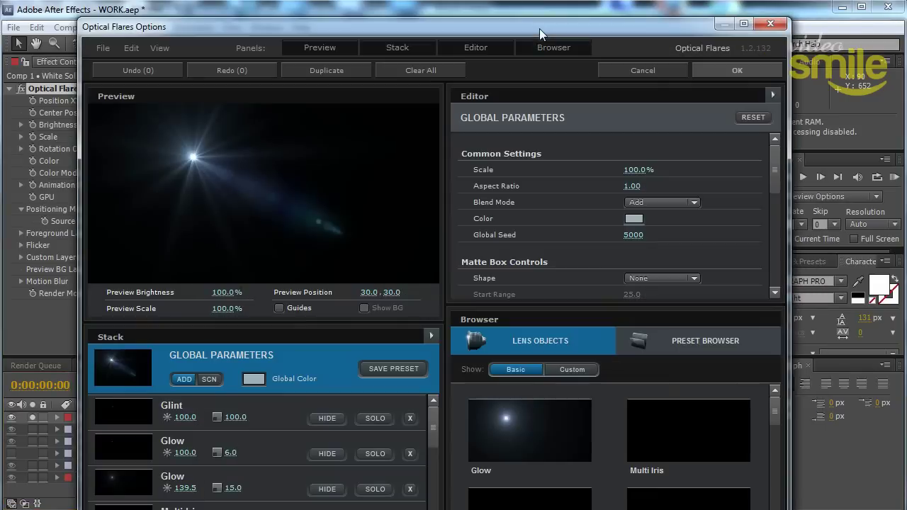
left_click(693, 325)
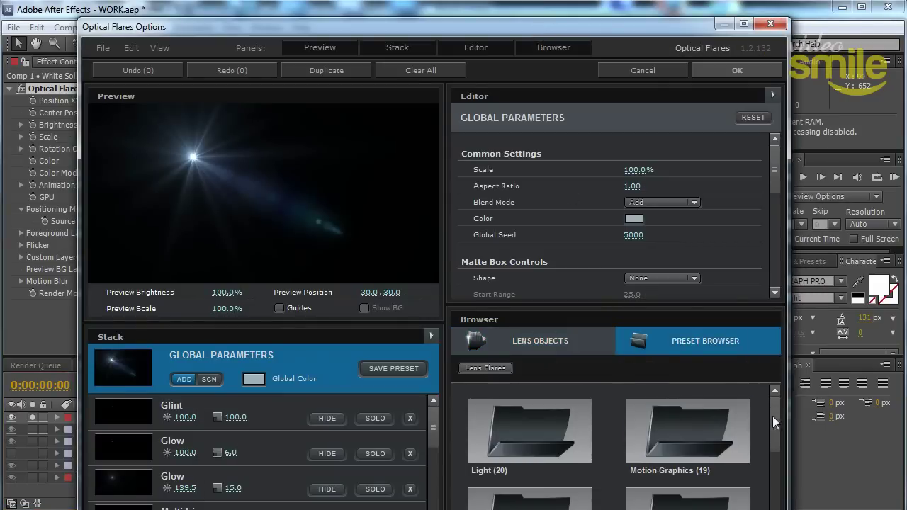
scroll(775, 496, "down", 3)
double_click(699, 471)
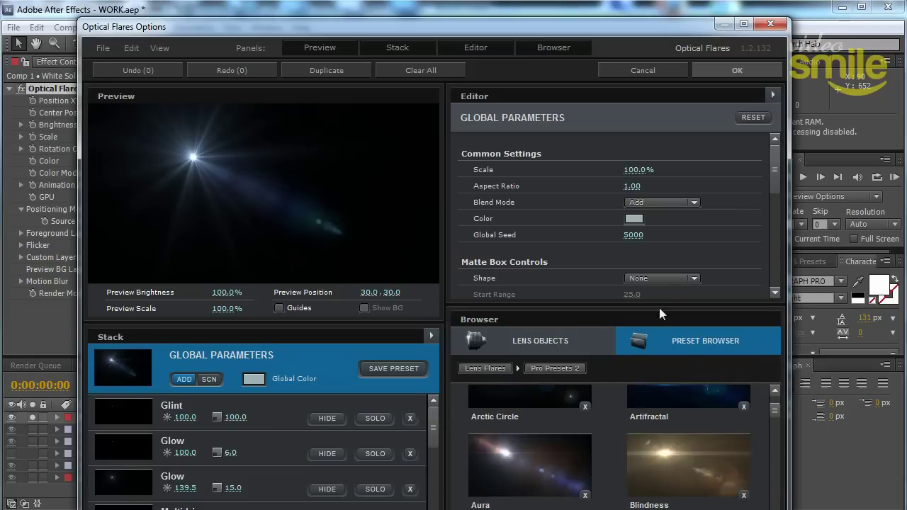
scroll(775, 414, "up", 1)
scroll(776, 414, "up", 1)
scroll(776, 411, "up", 1)
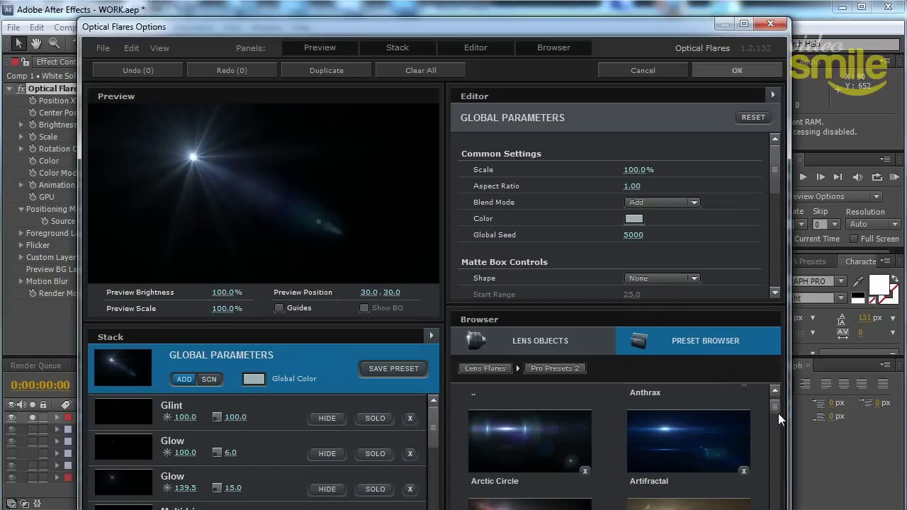
left_click(706, 440)
left_click(735, 71)
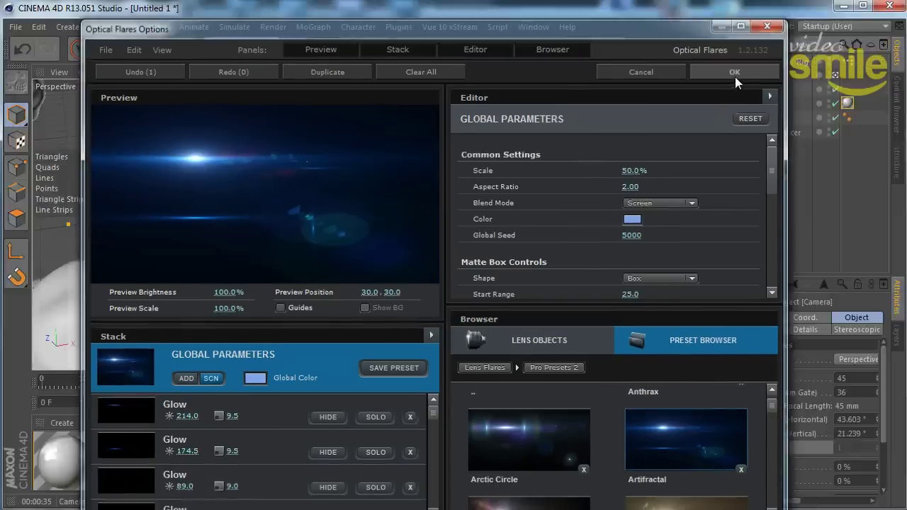
Set White Solid 4's blending mode to Add.
left_click(390, 504)
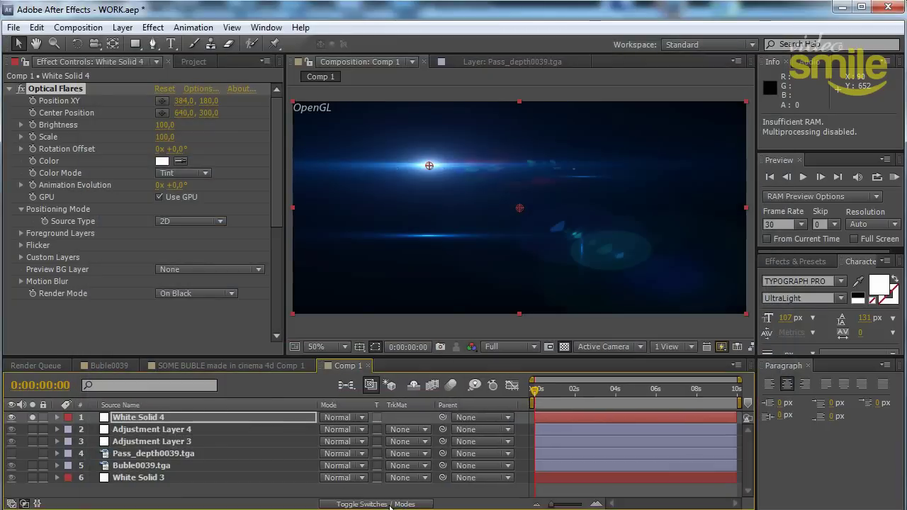
left_click(347, 418)
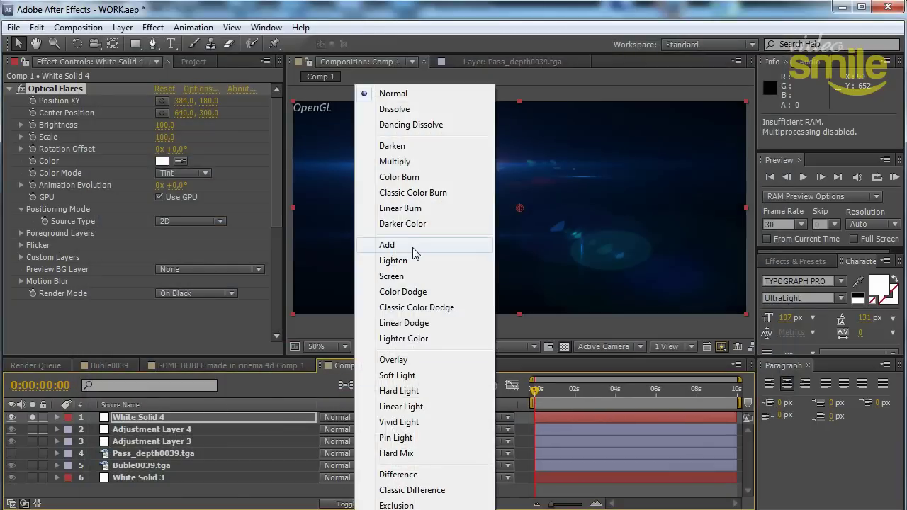
left_click(415, 248)
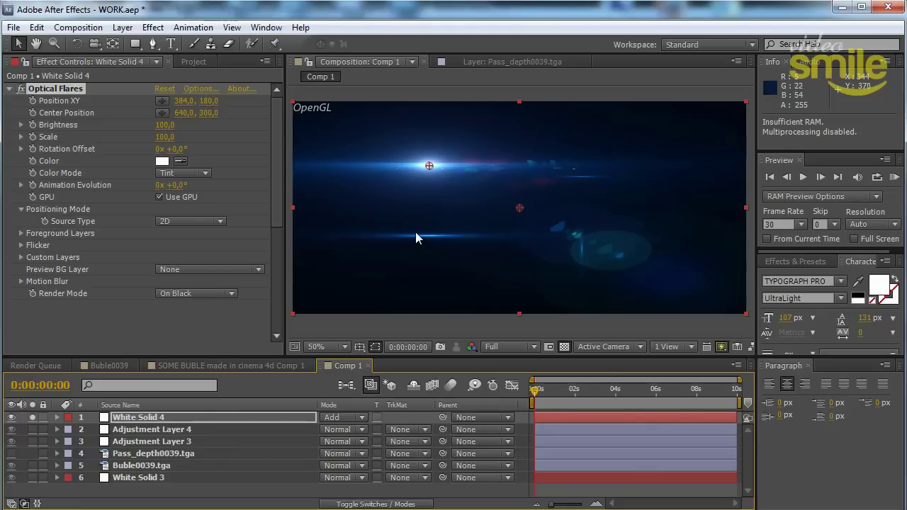
Move the flare to Position XY 714,182 and Center Position about 374,300.
left_click(69, 97)
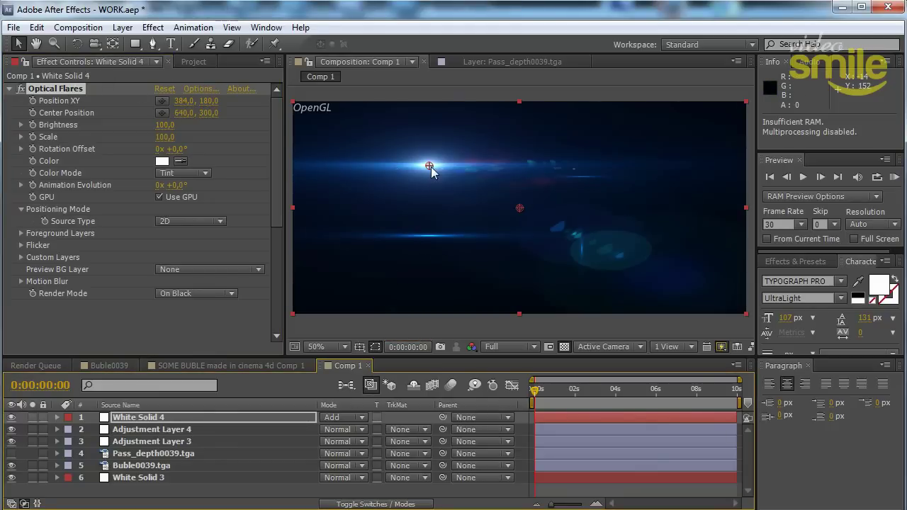
left_click_drag(428, 166, 431, 166)
left_click_drag(537, 173, 551, 173)
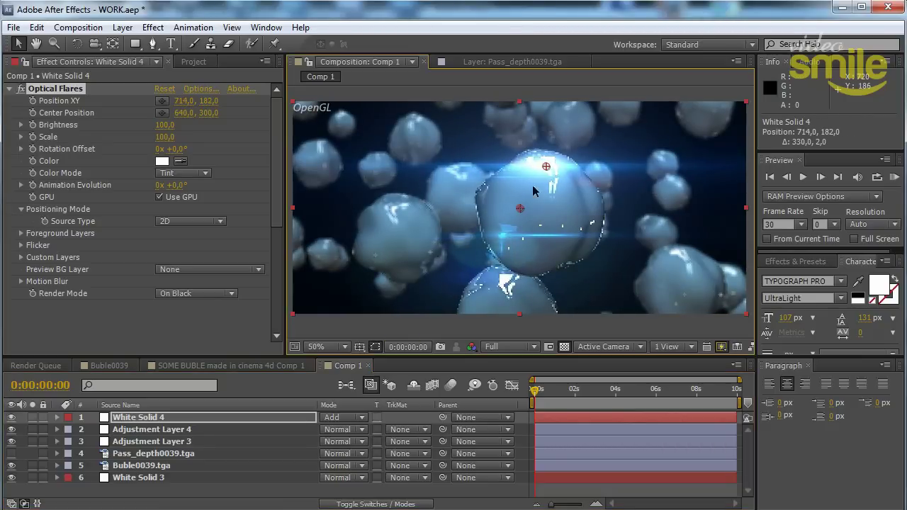
left_click_drag(521, 217, 429, 216)
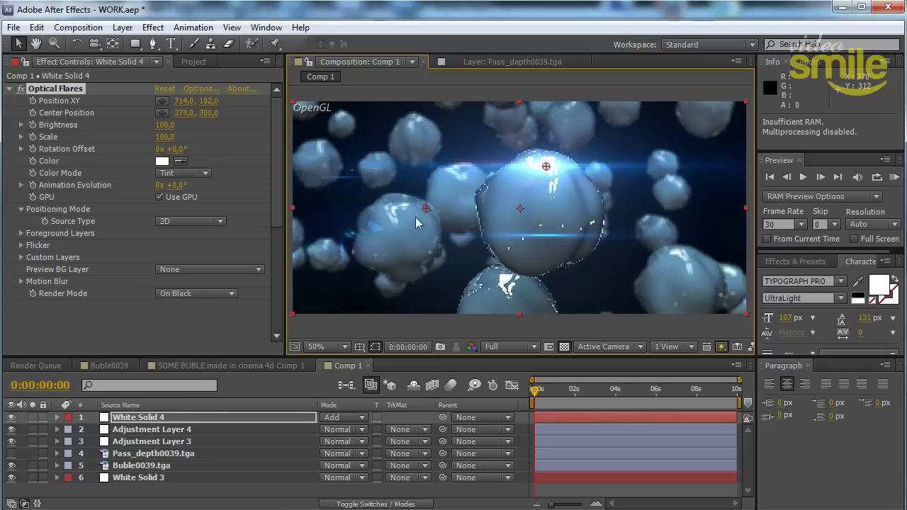
left_click(110, 366)
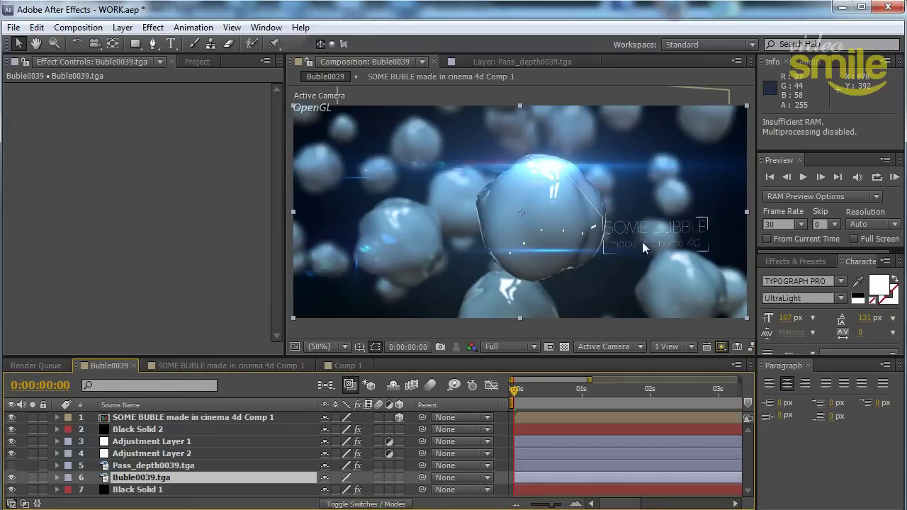
scroll(641, 240, "up", 2)
left_click_drag(641, 240, 488, 230)
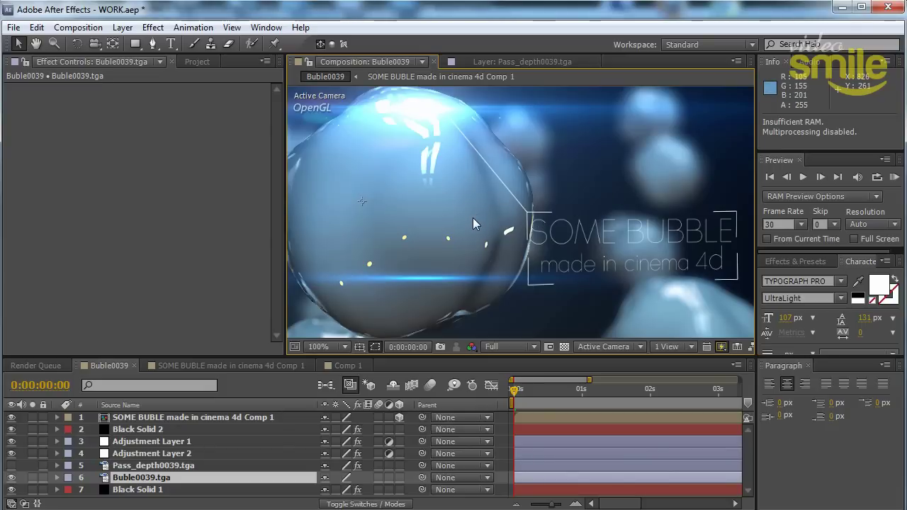
scroll(472, 222, "down", 2)
scroll(473, 223, "down", 2)
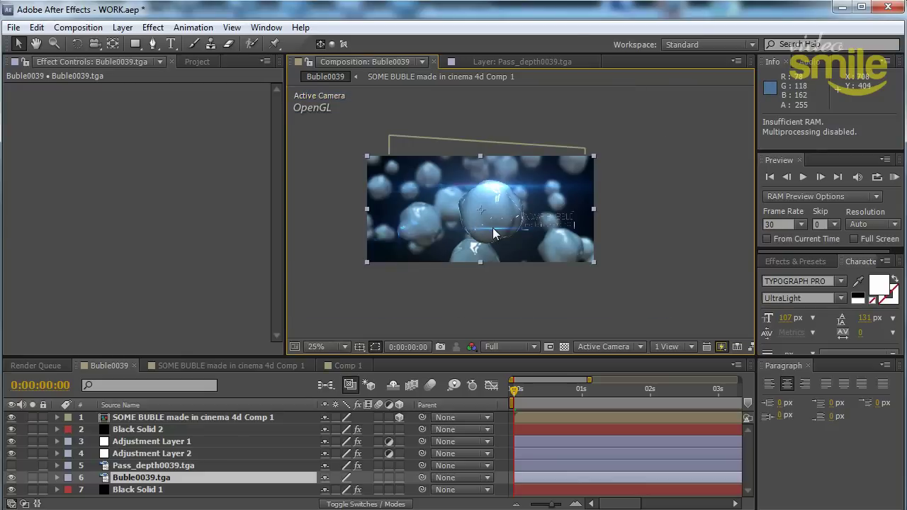
scroll(492, 228, "up", 3)
left_click(350, 361)
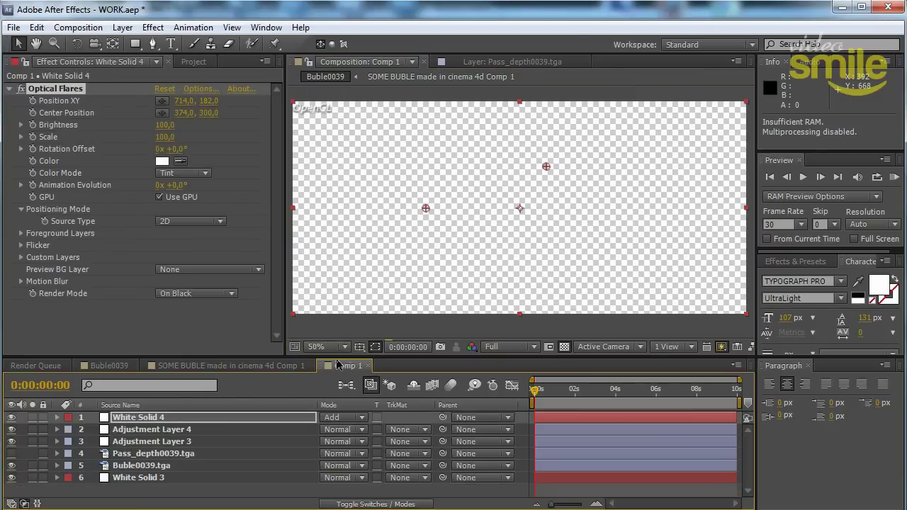
left_click(97, 364)
scroll(566, 246, "up", 4)
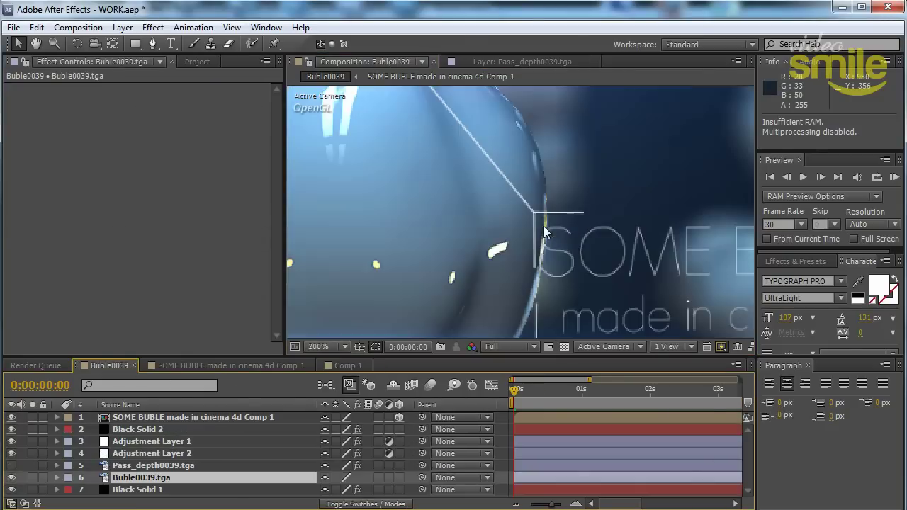
scroll(554, 210, "down", 1)
middle_click_drag(553, 210, 504, 164)
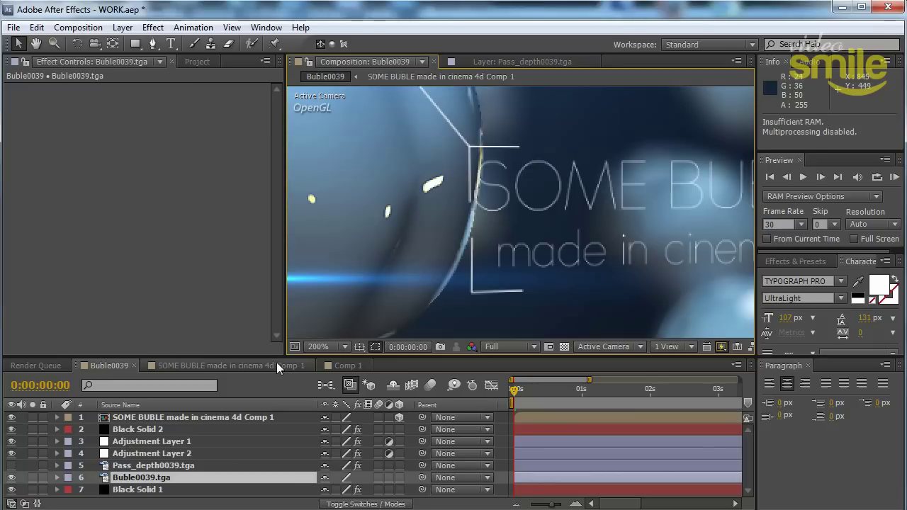
left_click(199, 364)
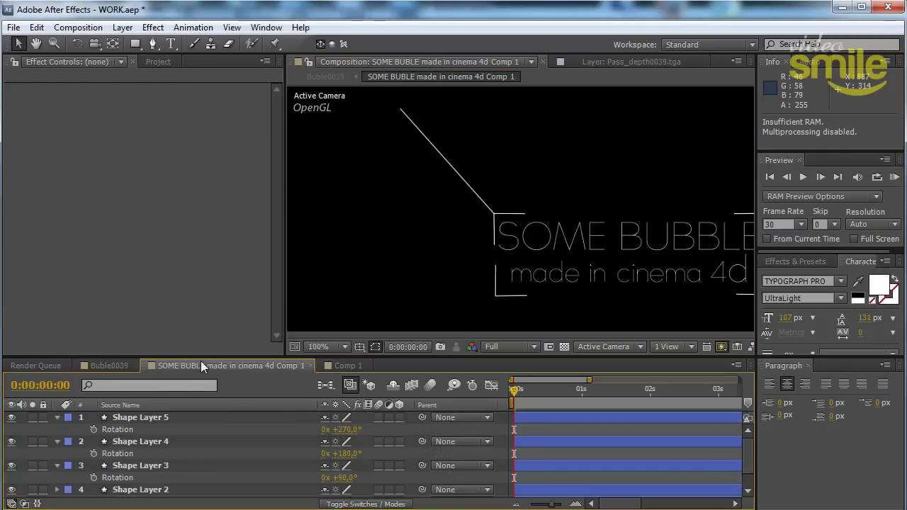
left_click(56, 417)
left_click(351, 364)
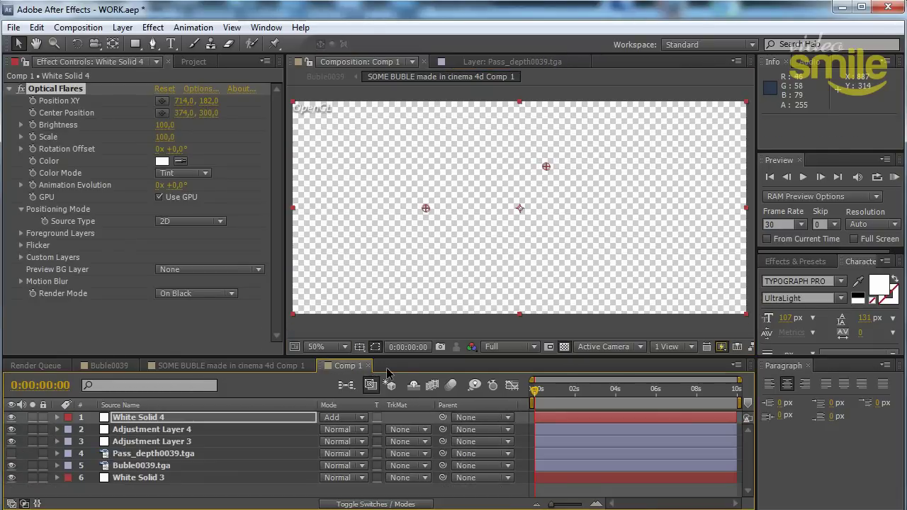
left_click(78, 27)
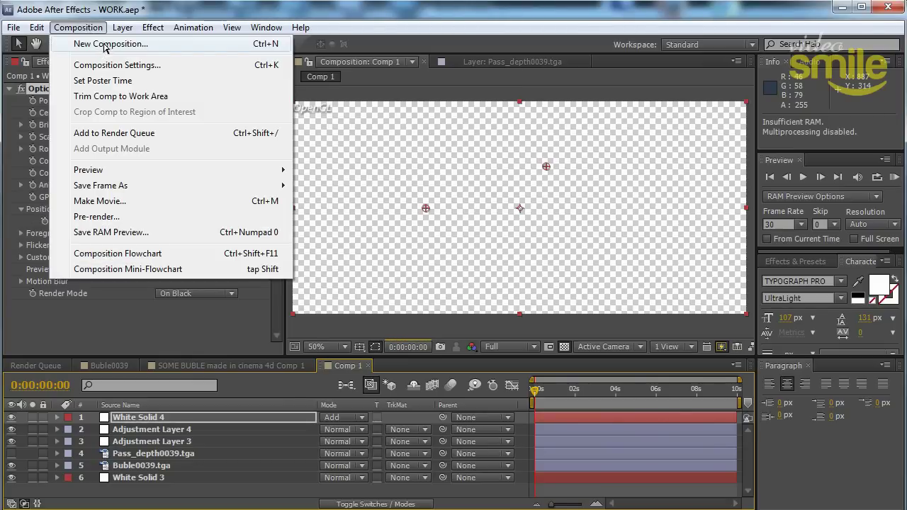
Create Comp 2 with default settings, showing its black background.
left_click(105, 45)
left_click(348, 444)
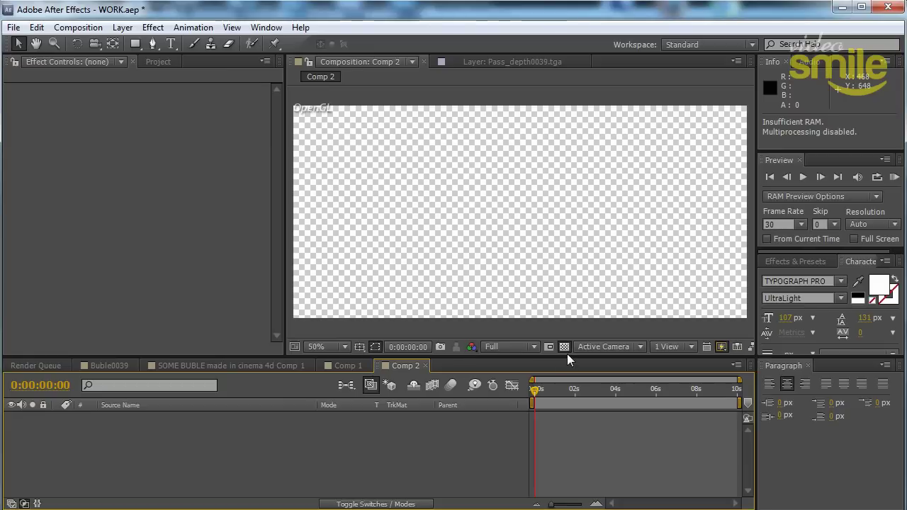
left_click(565, 347)
Type the title ERUNDA and move it near the composition's centre.
left_click(171, 44)
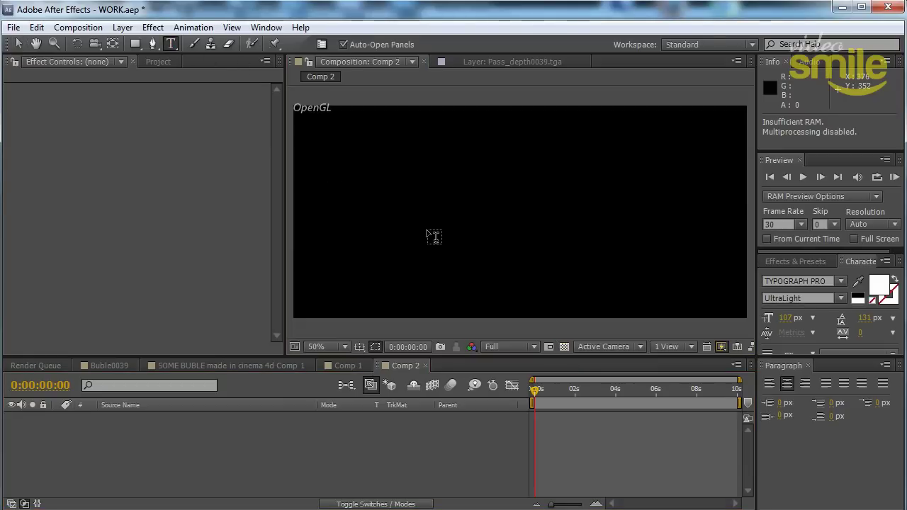
left_click(433, 236)
type("d")
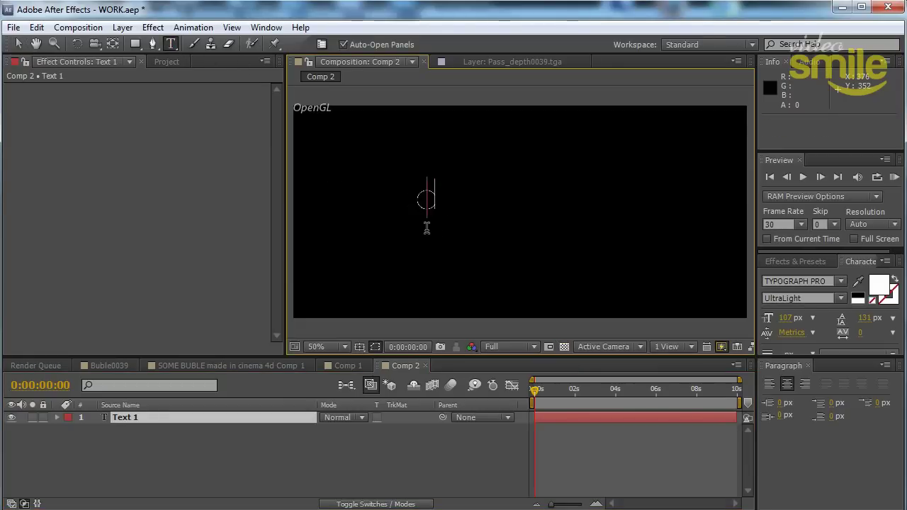
type("ERUND")
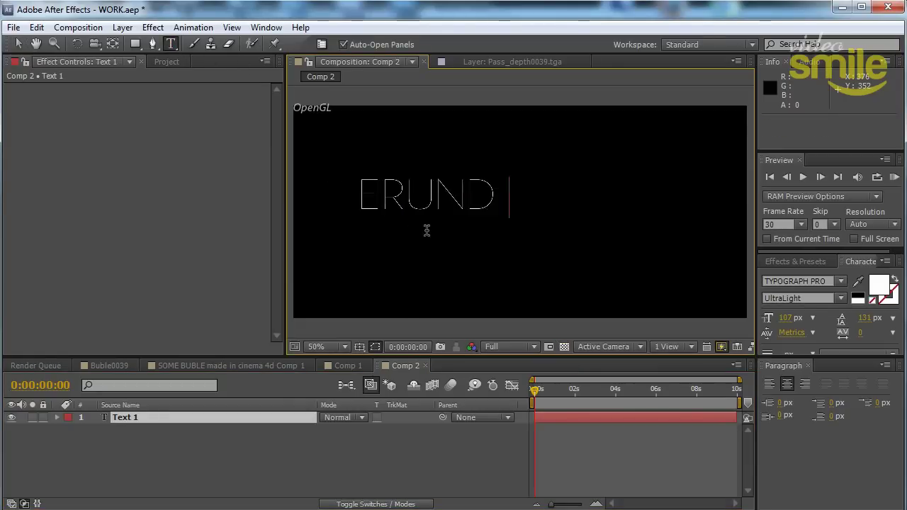
type("A")
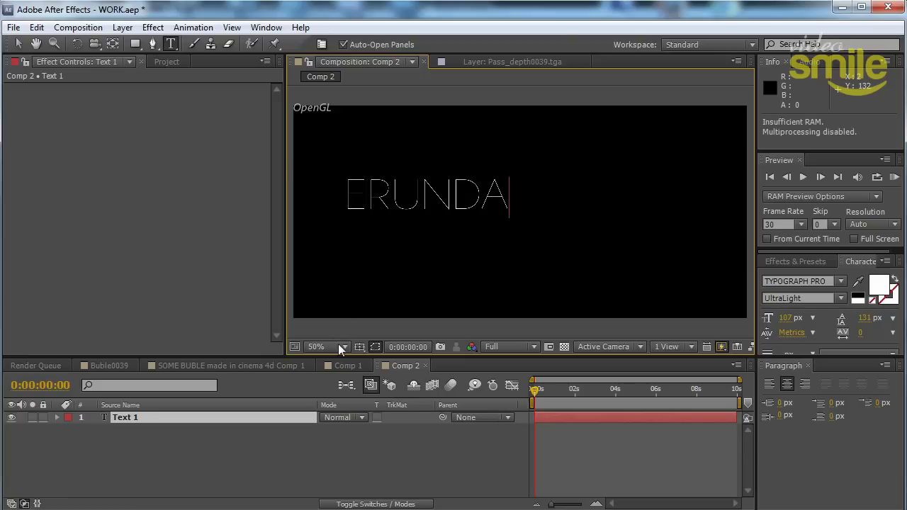
left_click(339, 347)
left_click(333, 505)
left_click(19, 44)
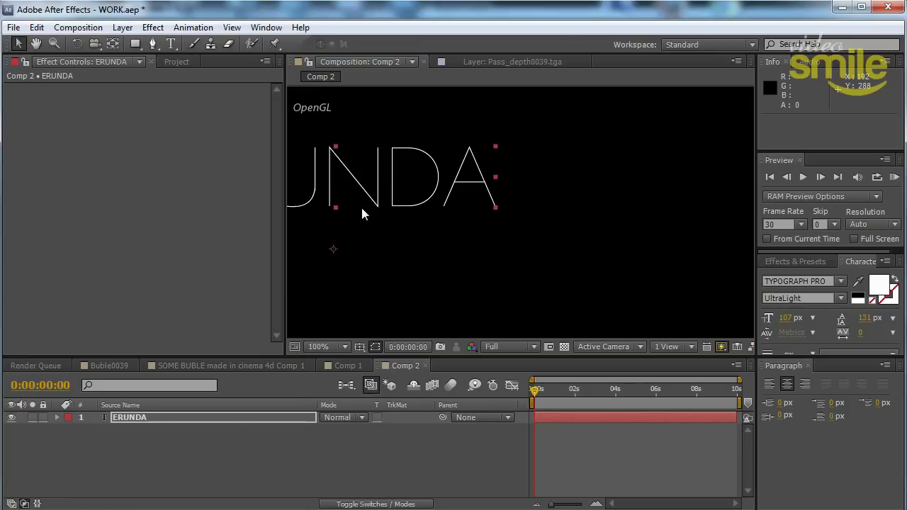
left_click_drag(361, 214, 574, 237)
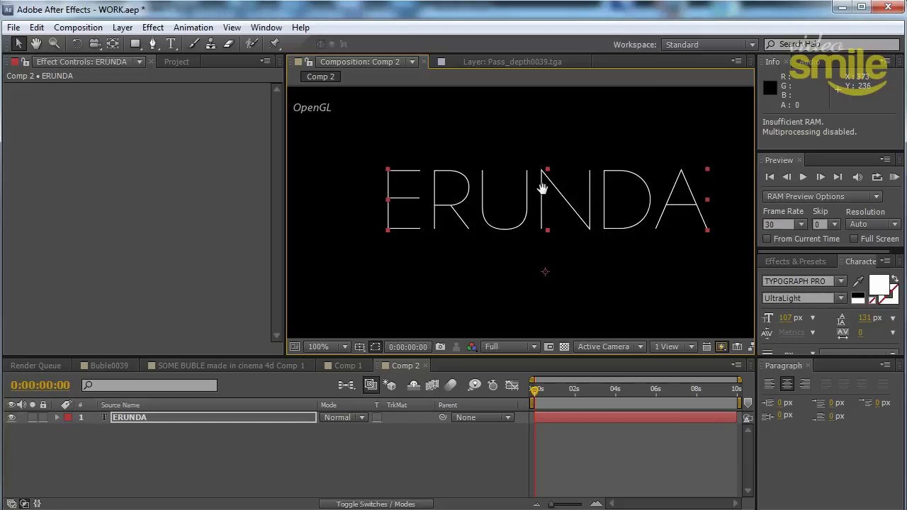
left_click_drag(541, 188, 537, 213)
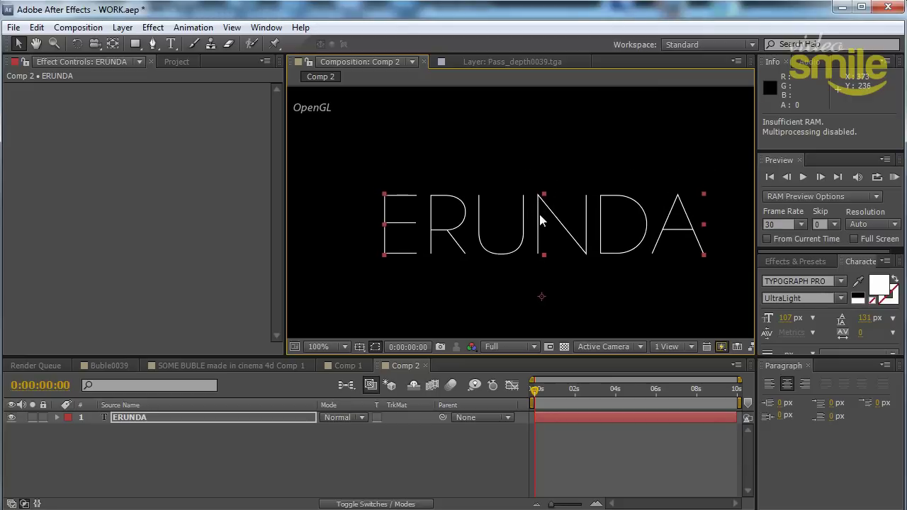
left_click(153, 43)
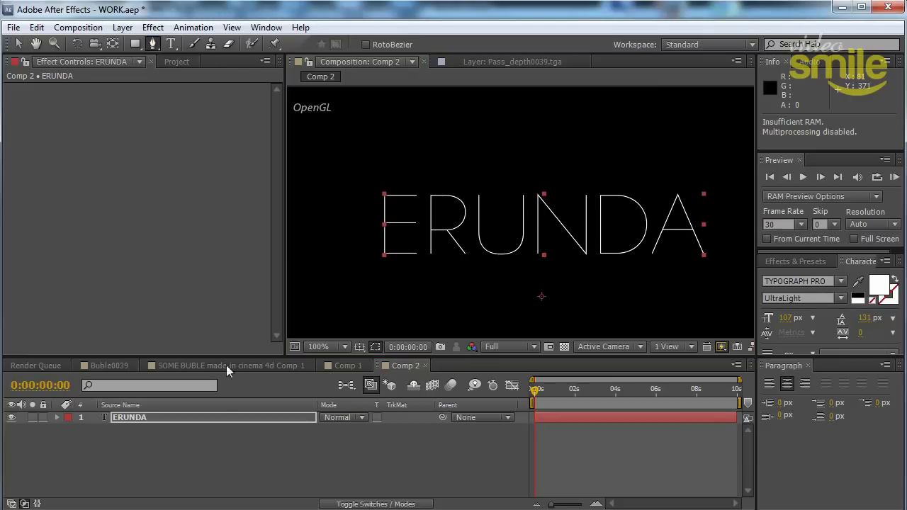
Draw an L-shaped corner path at ERUNDA's top-left, undoing two misplaced points.
left_click(212, 440)
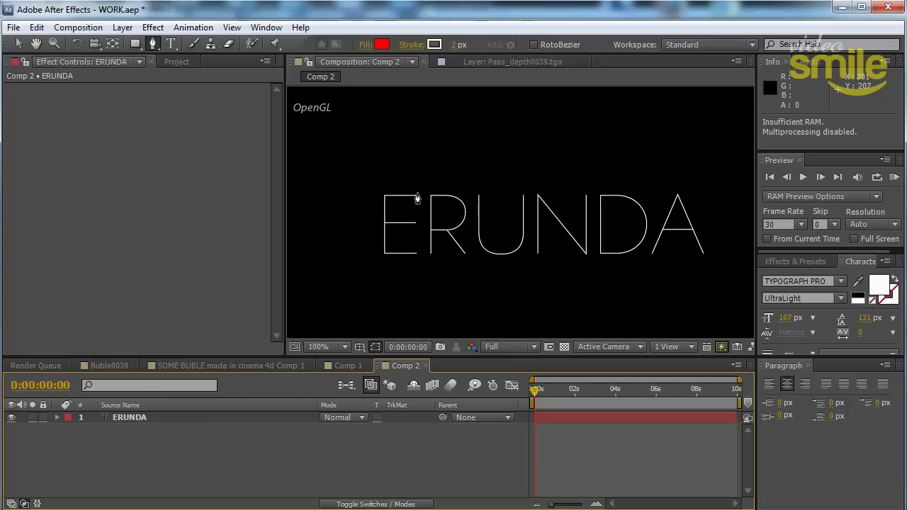
left_click(363, 215)
left_click(360, 176)
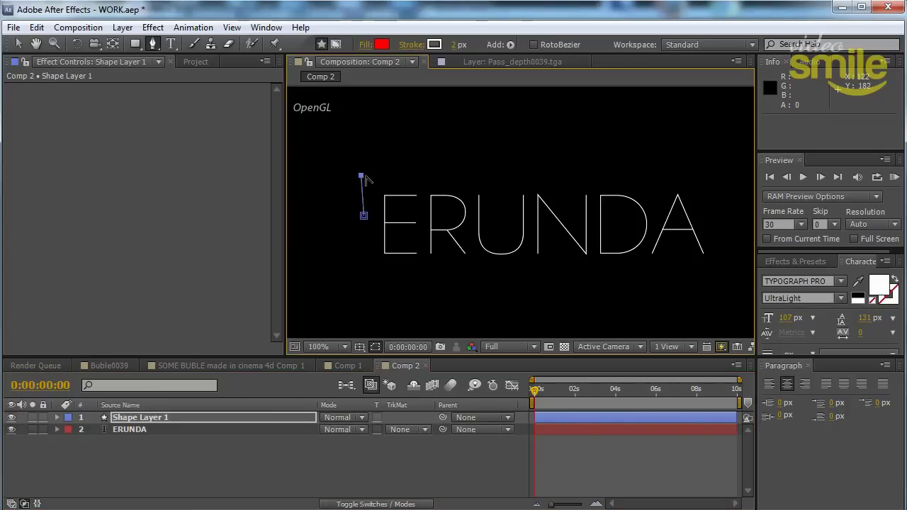
left_click(404, 175)
scroll(384, 203, "up", 2)
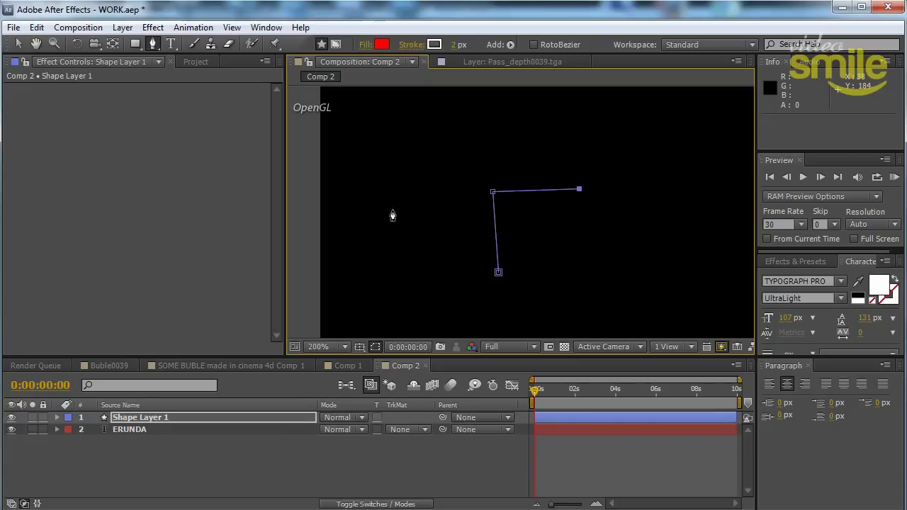
key("ctrl+z")
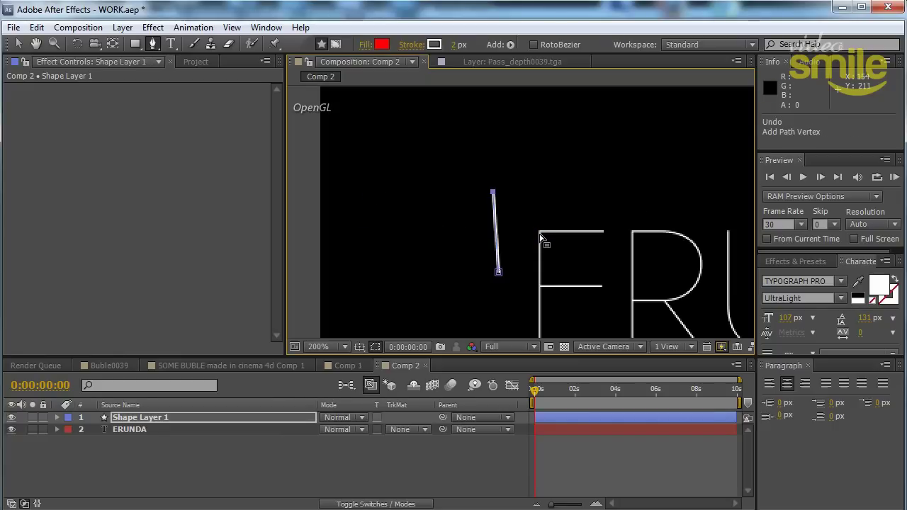
key("ctrl+z")
left_click(498, 188)
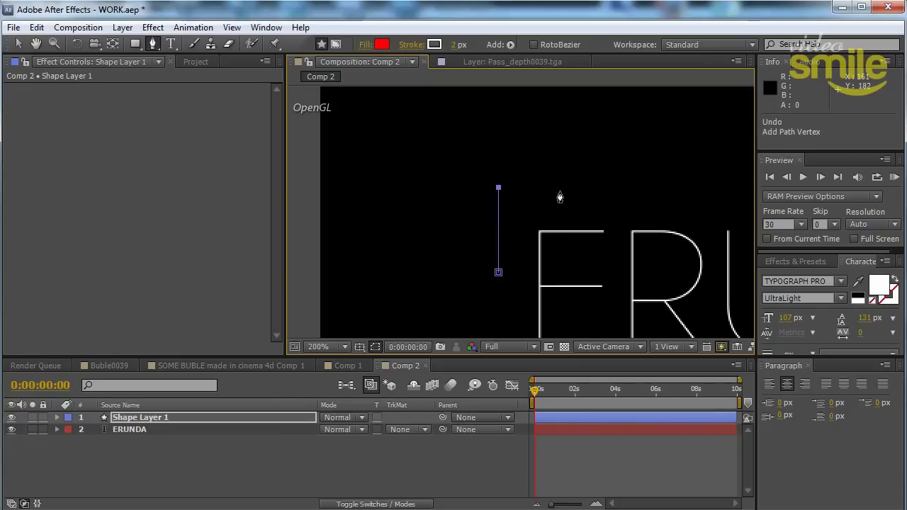
left_click(593, 187)
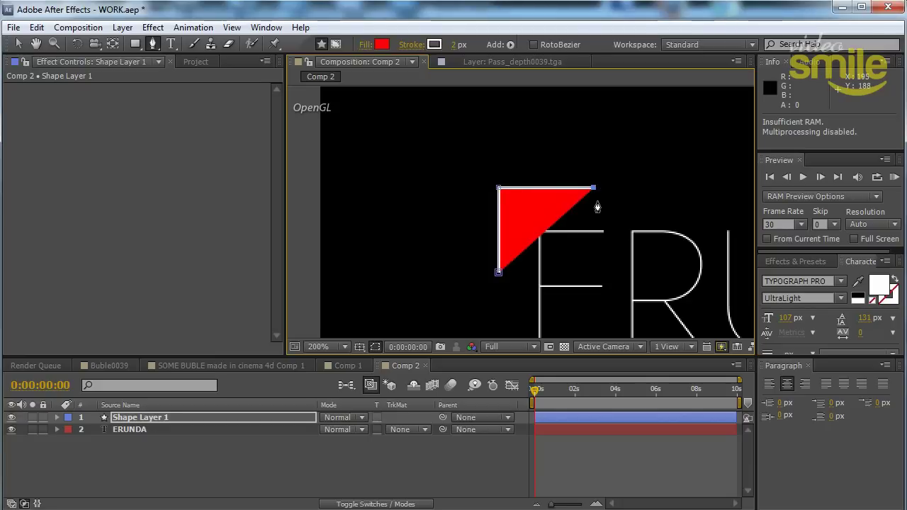
Set Shape Layer 1's Fill 1 opacity to 0%.
left_click(57, 417)
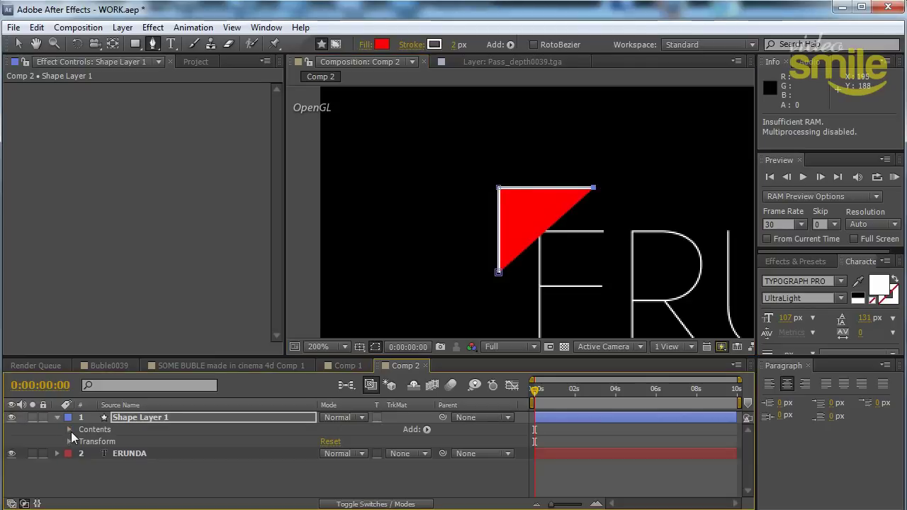
left_click(69, 430)
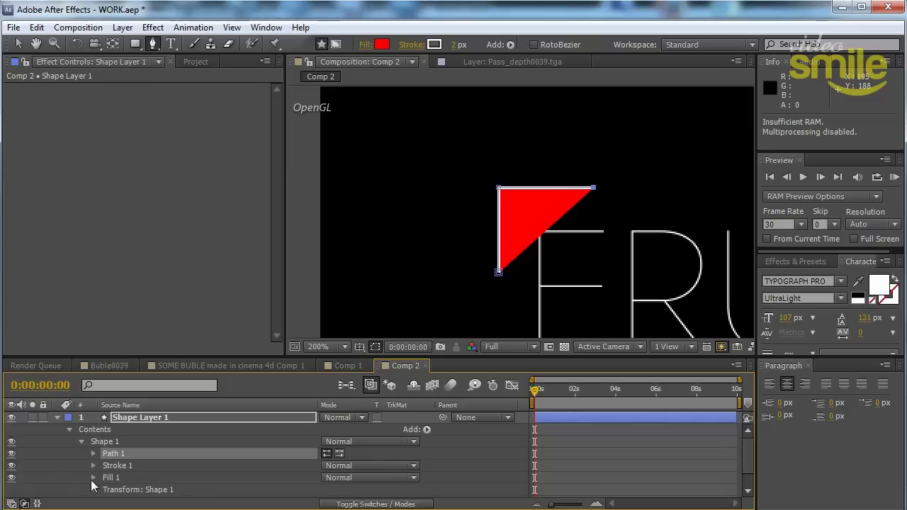
left_click(93, 478)
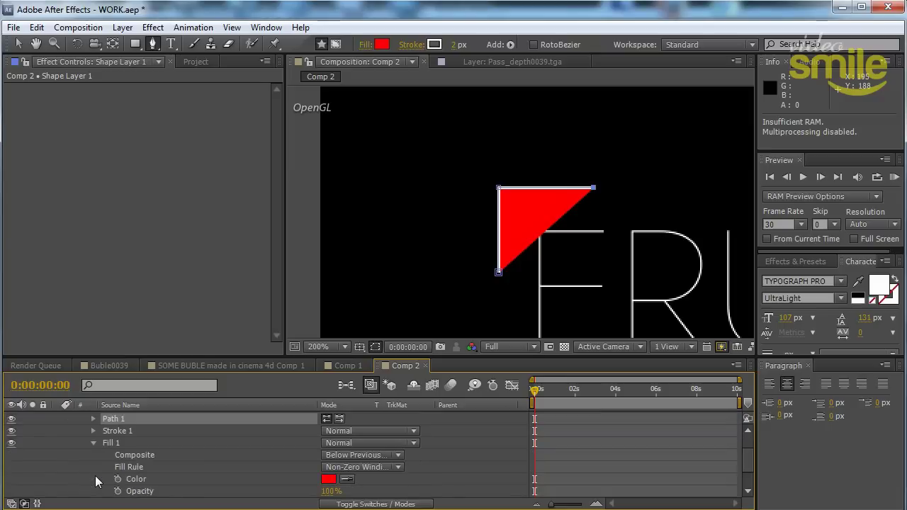
left_click(331, 491)
type("0")
key("Return")
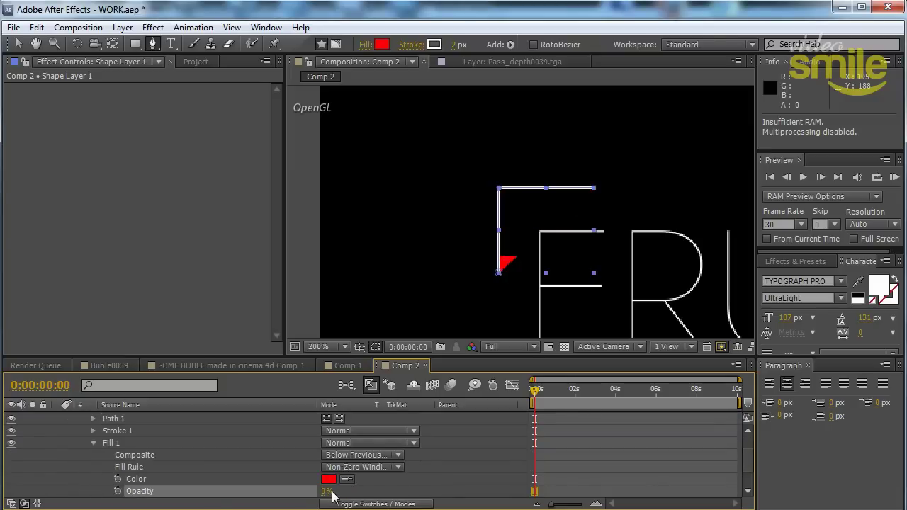
key("Return")
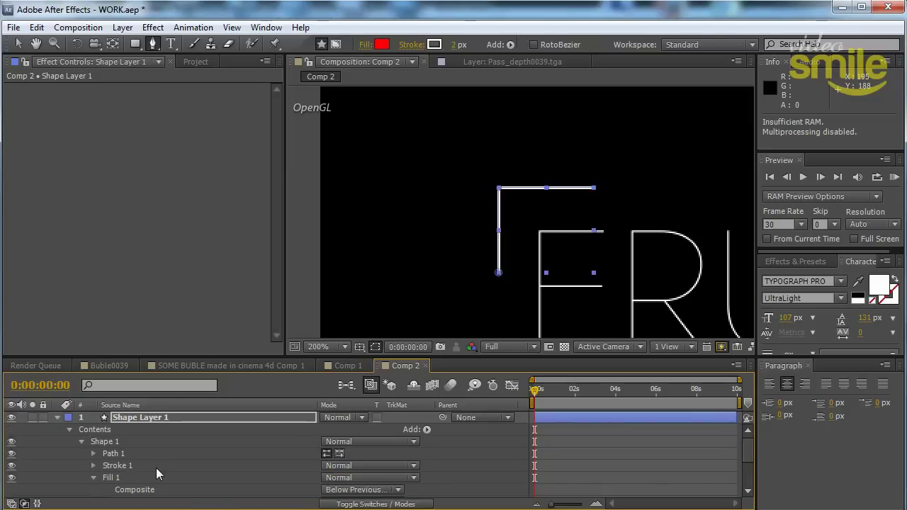
key("Return")
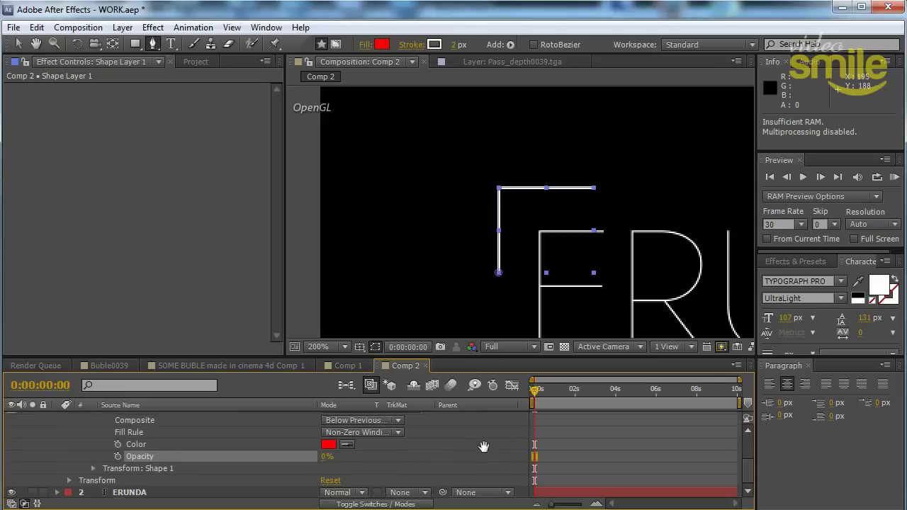
scroll(482, 446, "up", 1)
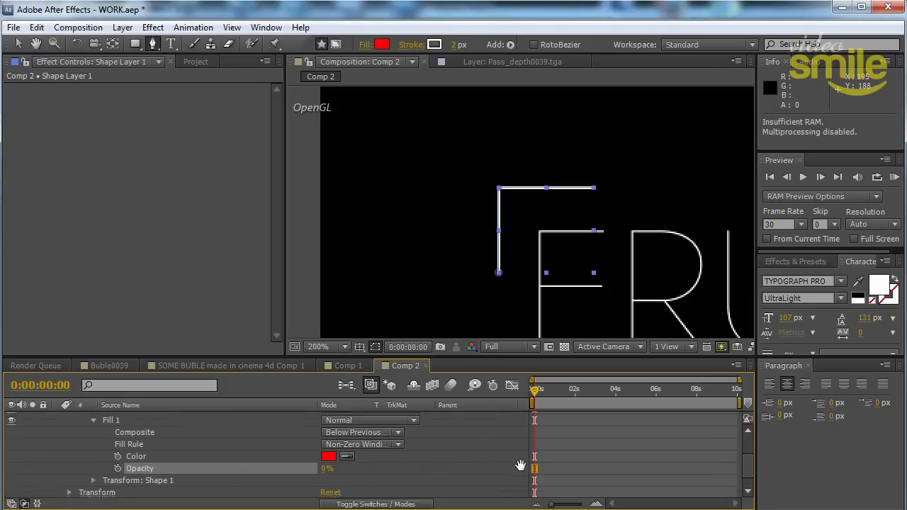
scroll(522, 463, "up", 2)
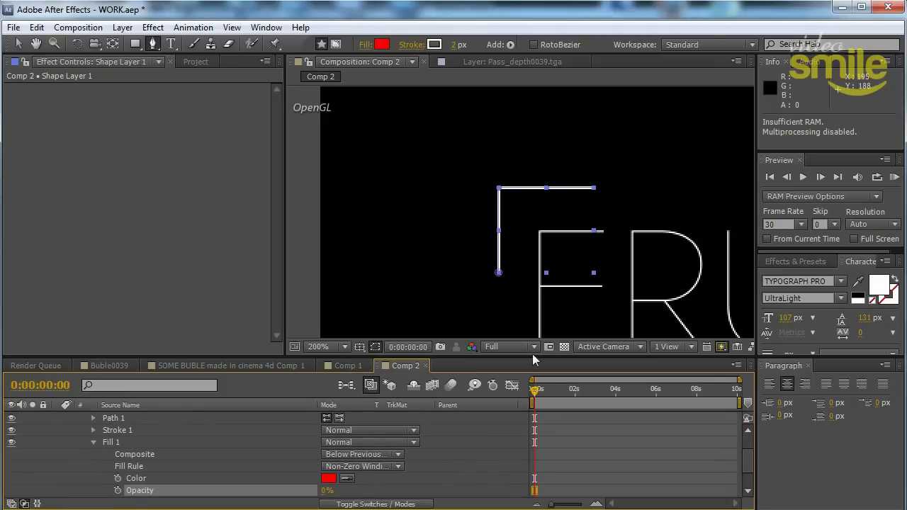
scroll(106, 449, "down", 3)
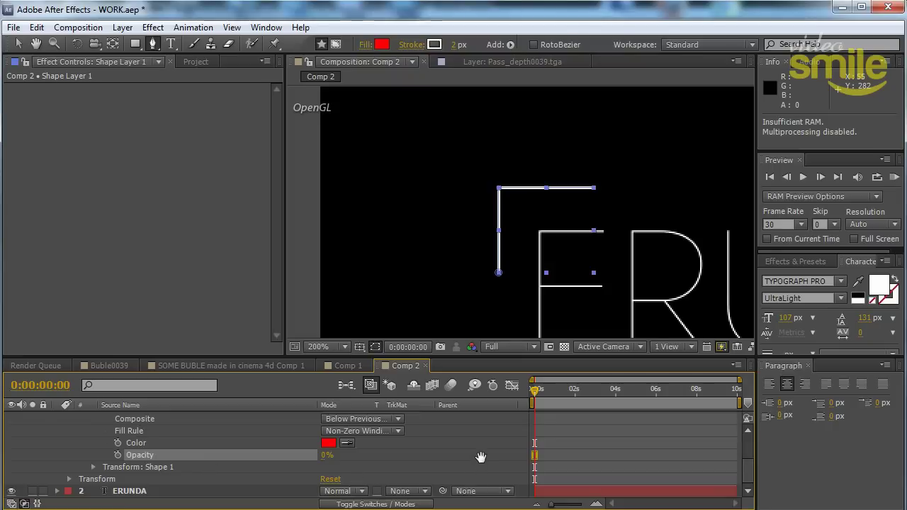
scroll(479, 457, "up", 2)
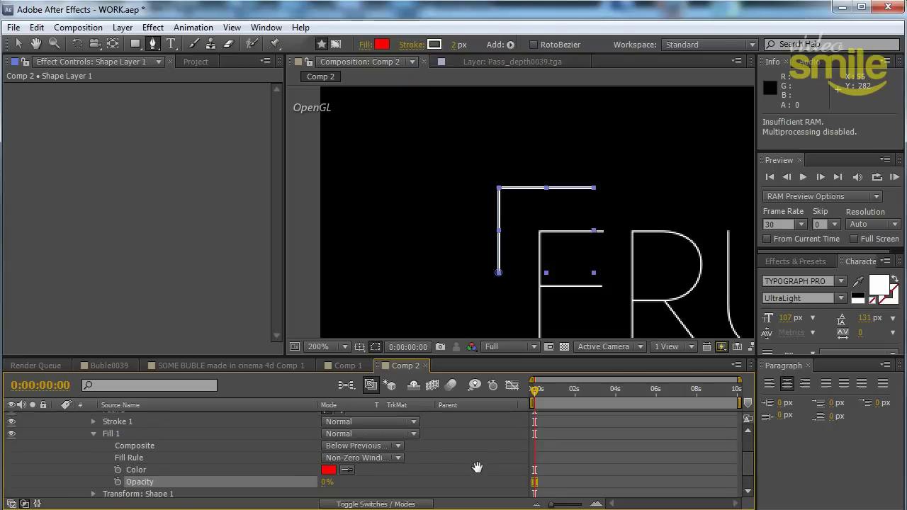
Set Stroke 1 width to 1 and collapse the bracket layer's properties.
left_click(94, 422)
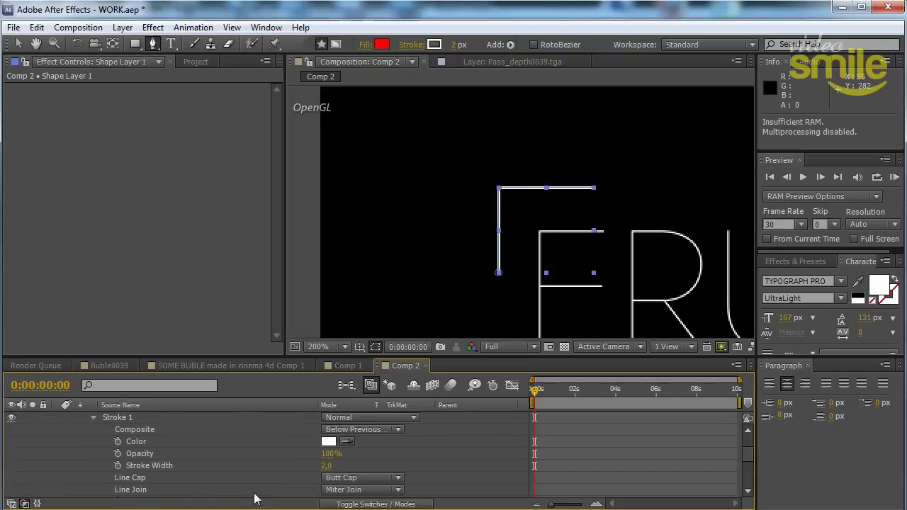
scroll(482, 453, "down", 1)
scroll(481, 467, "up", 1)
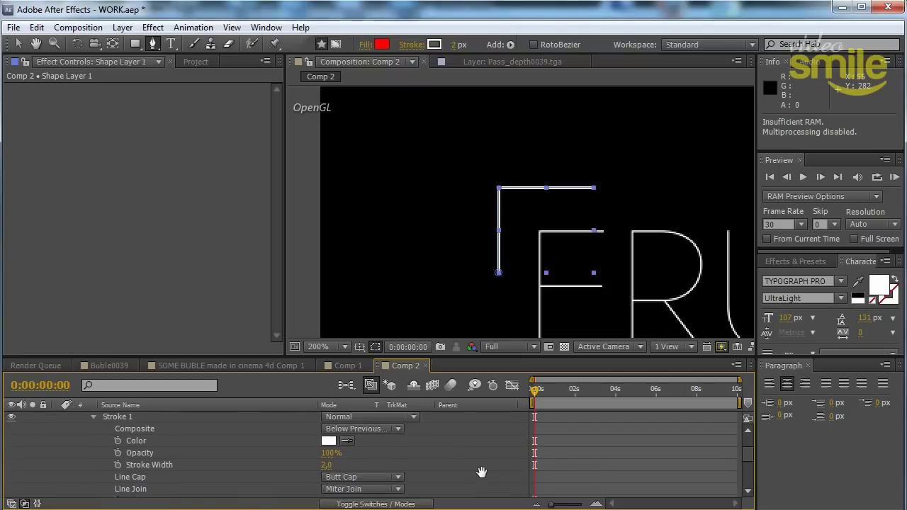
scroll(480, 450, "down", 1)
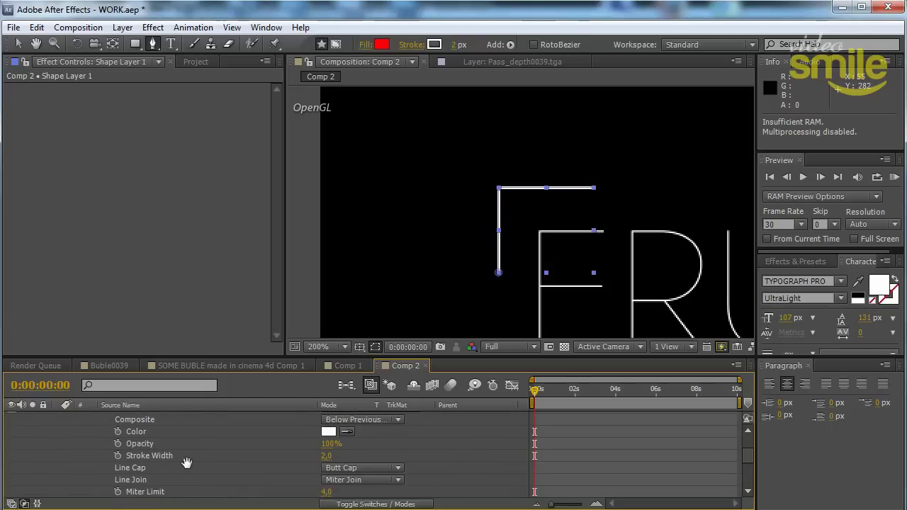
left_click(326, 456)
type("1")
key("Return")
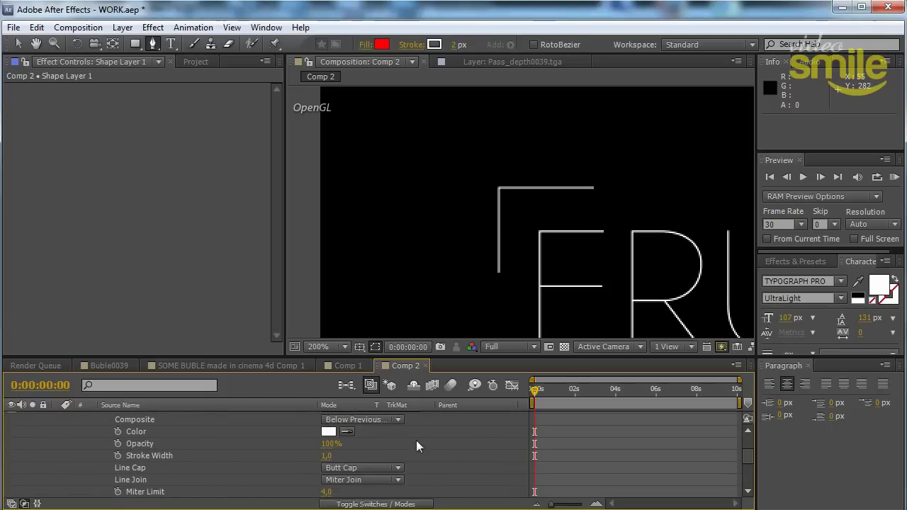
left_click_drag(587, 233, 516, 196)
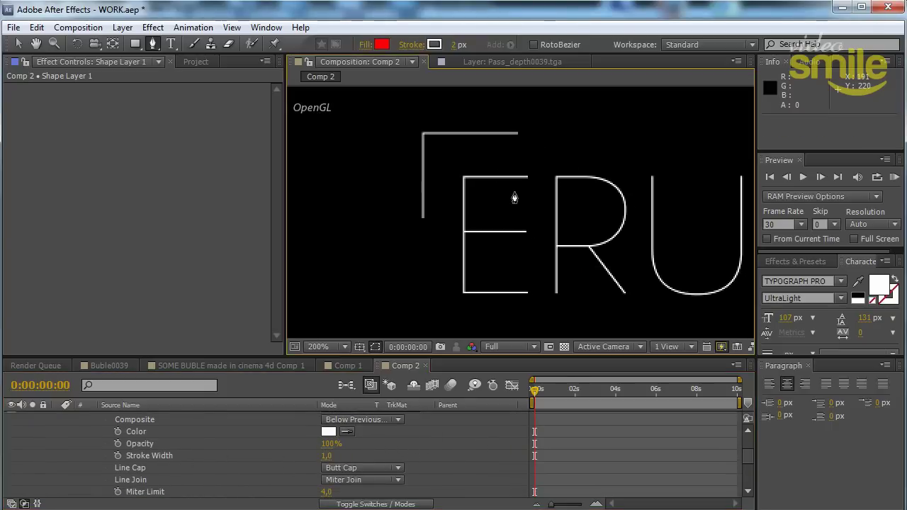
scroll(118, 456, "up", 3)
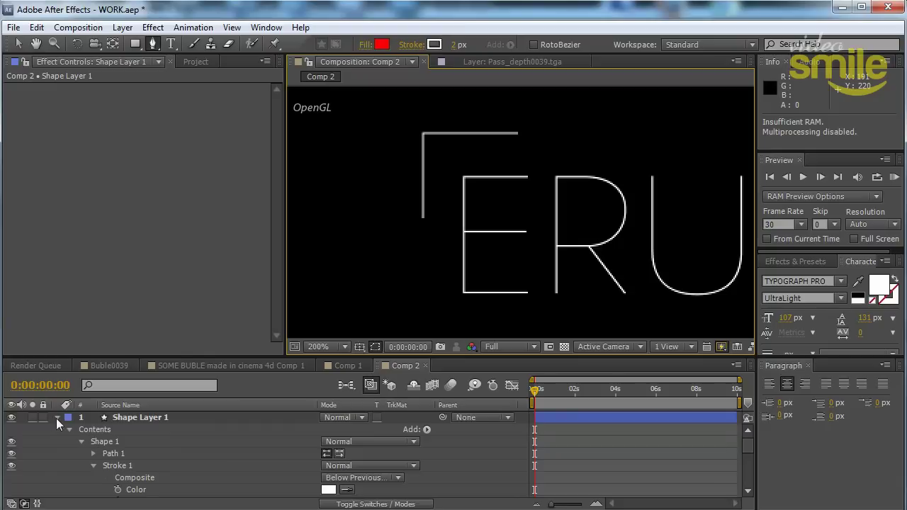
left_click(57, 417)
left_click(18, 43)
left_click_drag(536, 256, 488, 253)
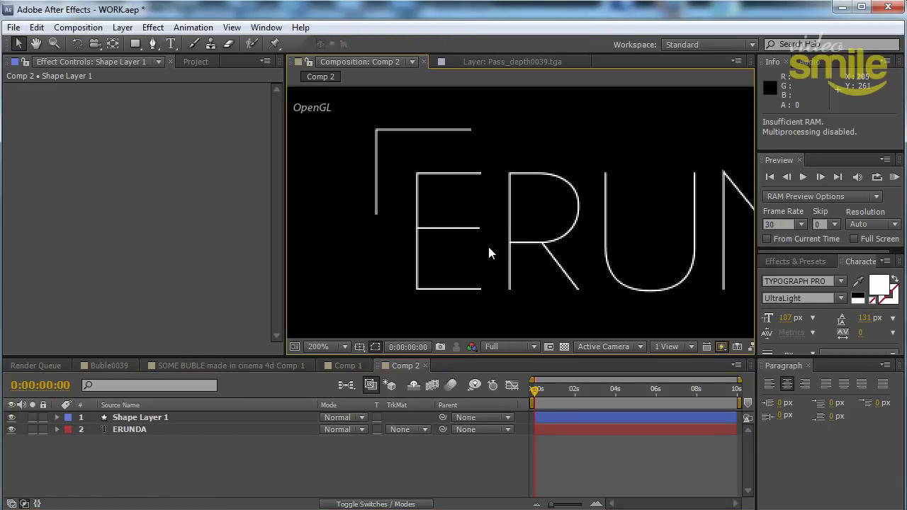
Duplicate the bracket, rotate the copy 90° and place it at the title's top-right.
left_click(139, 419)
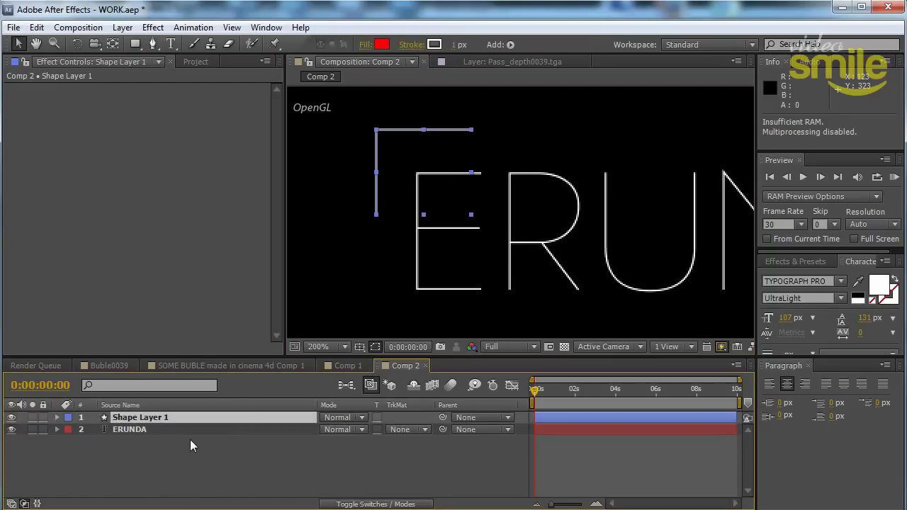
key("ctrl+d")
key("r")
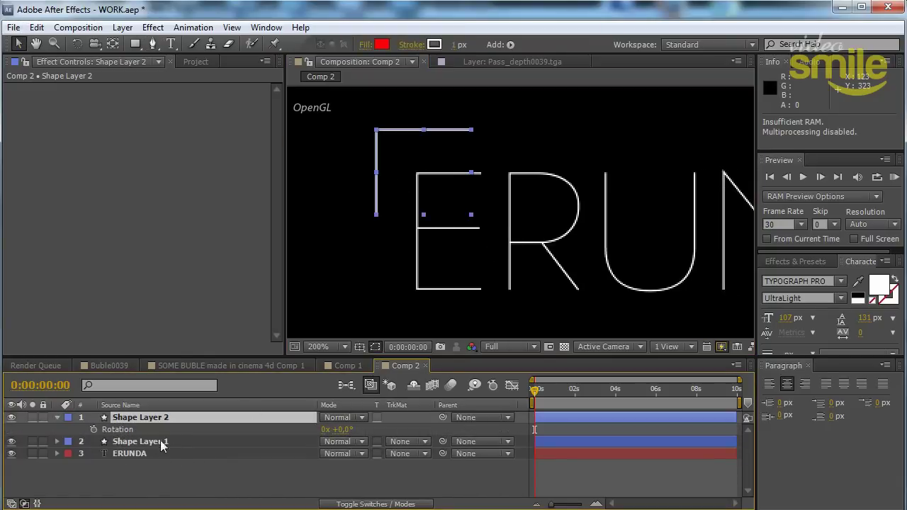
left_click(342, 429)
type("90")
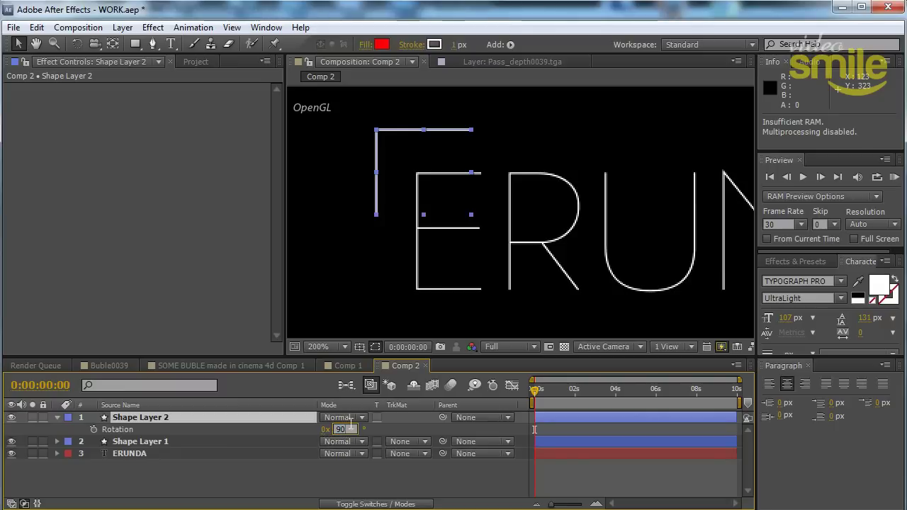
key("Return")
scroll(544, 287, "down", 1)
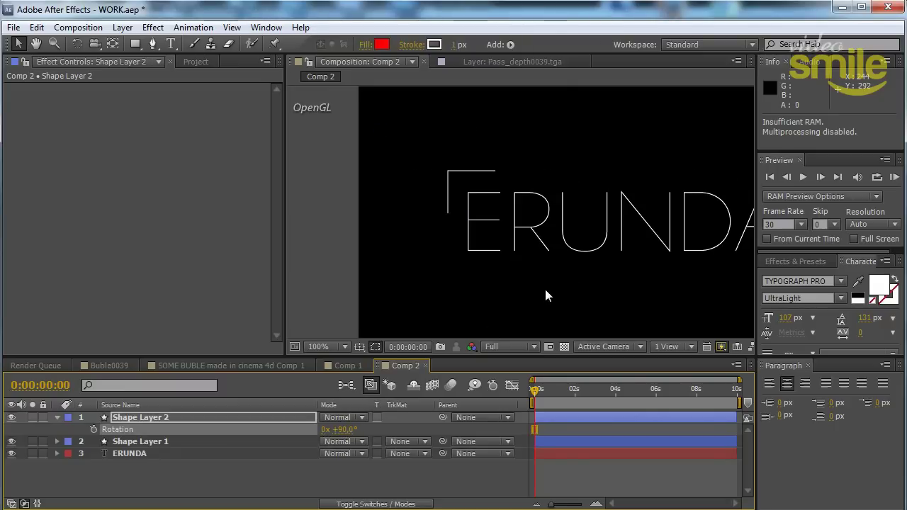
scroll(499, 268, "down", 1)
scroll(499, 268, "down", 3)
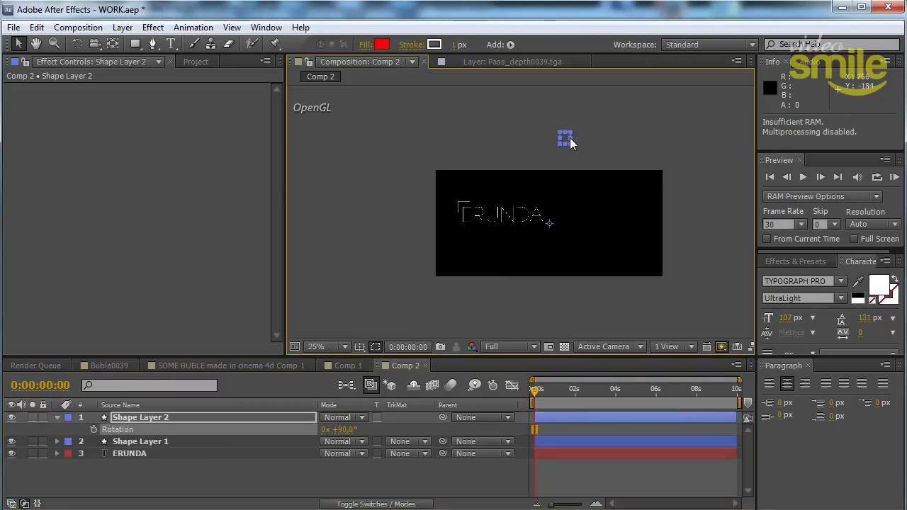
mouse_move(570, 137)
left_mouse_down()
mouse_move(553, 198)
mouse_move(527, 221)
left_mouse_up()
scroll(517, 212, "up", 1)
scroll(517, 212, "up", 3)
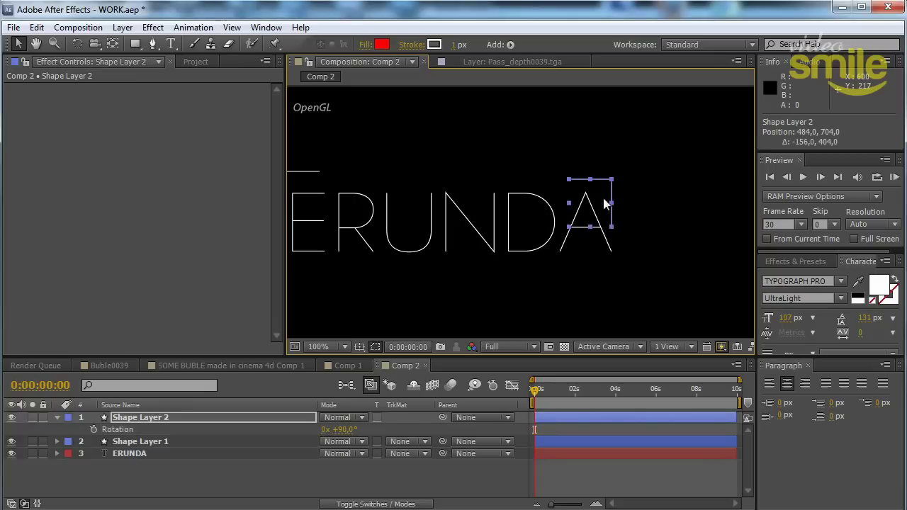
left_click_drag(590, 188, 592, 186)
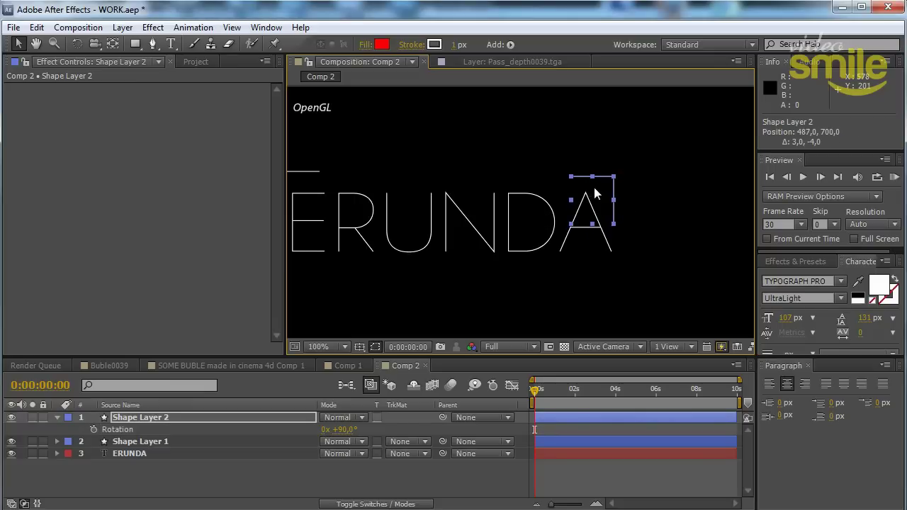
Duplicate that bracket, rotate it 180° and place it at the bottom-right.
key("ctrl+d")
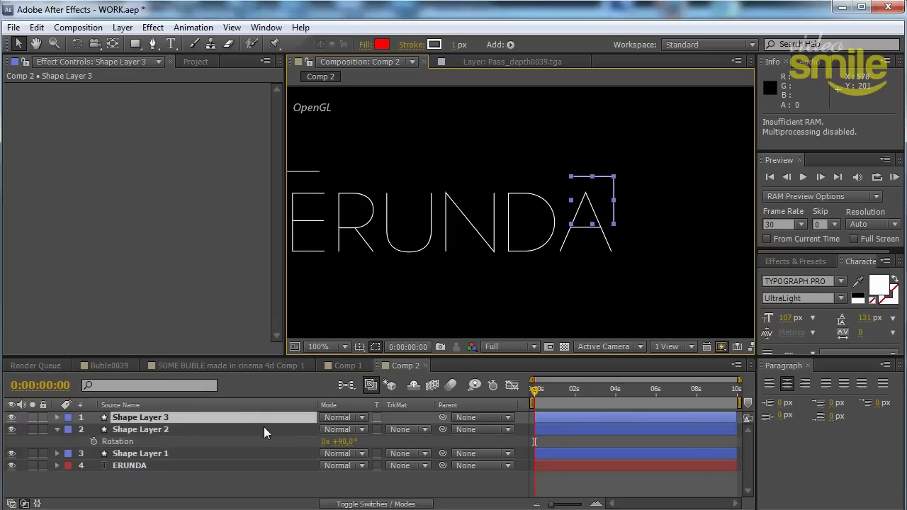
key("r")
left_click(342, 429)
type("180")
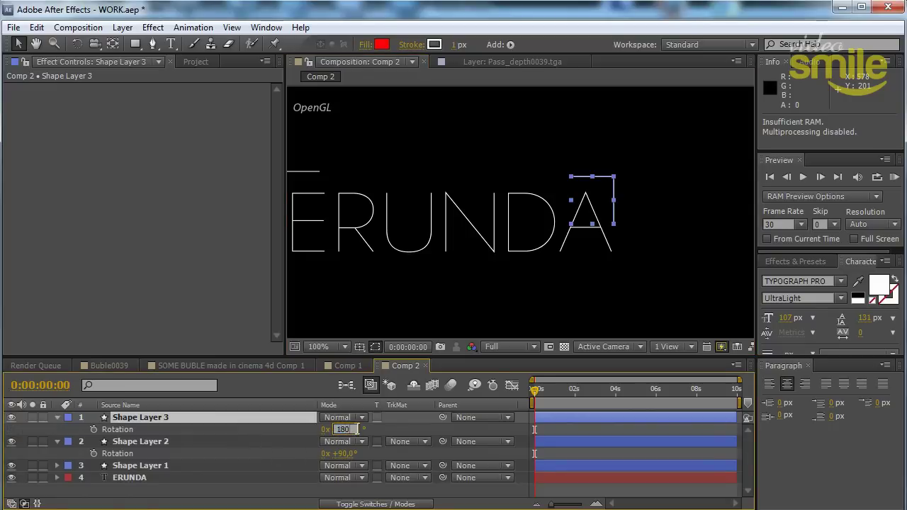
type("+180")
key("Return")
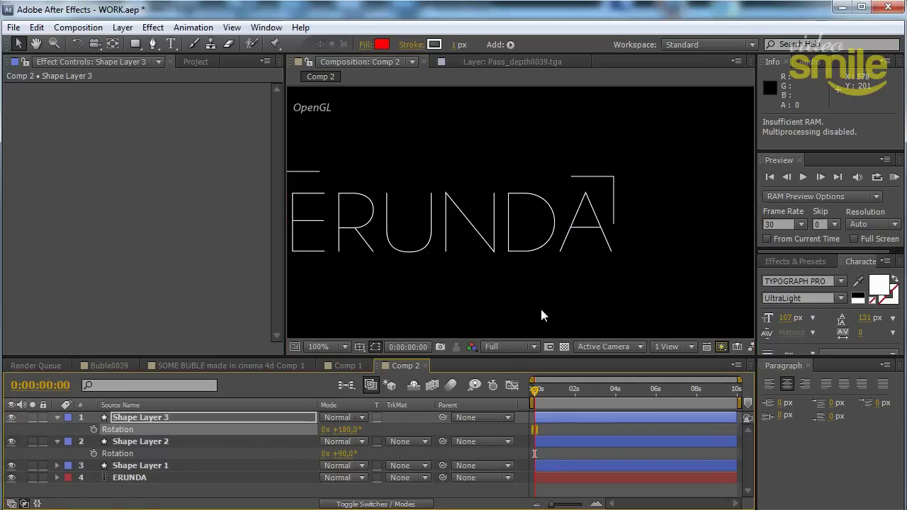
scroll(559, 306, "down", 4)
left_click_drag(595, 306, 542, 224)
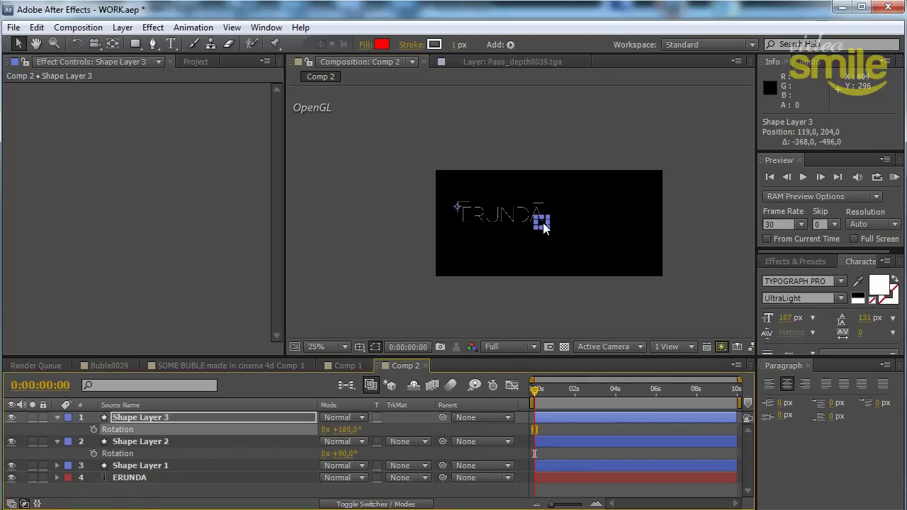
scroll(542, 226, "up", 2)
scroll(542, 225, "up", 2)
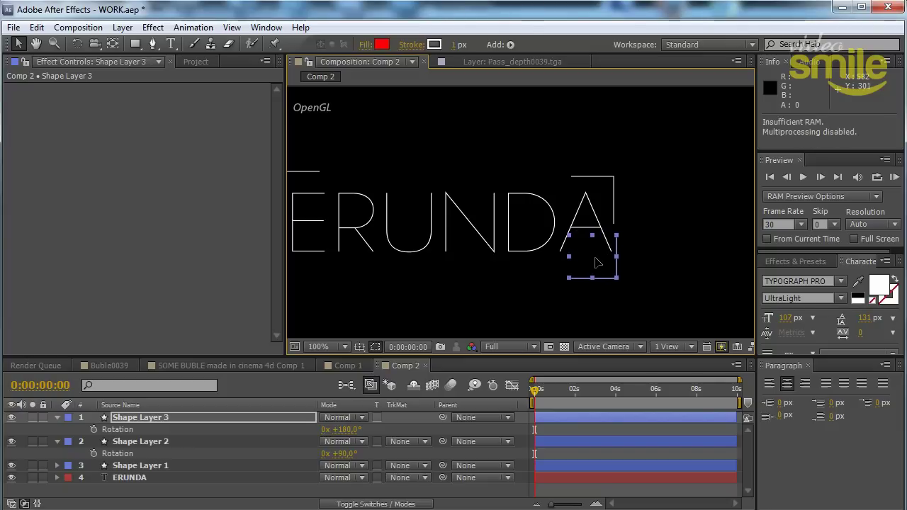
left_click_drag(595, 264, 595, 267)
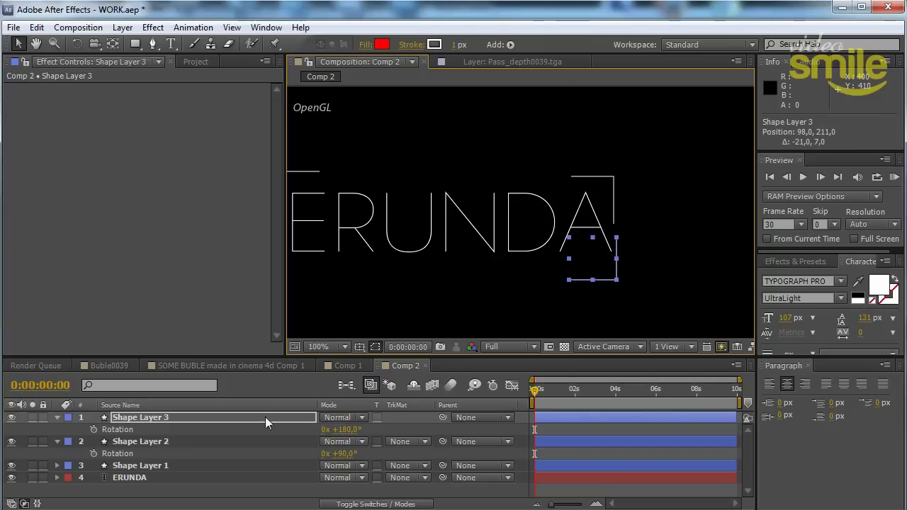
left_click(156, 420, "ctrl")
Add a third copy rotated 270° at the title's bottom-left corner.
left_click(158, 421)
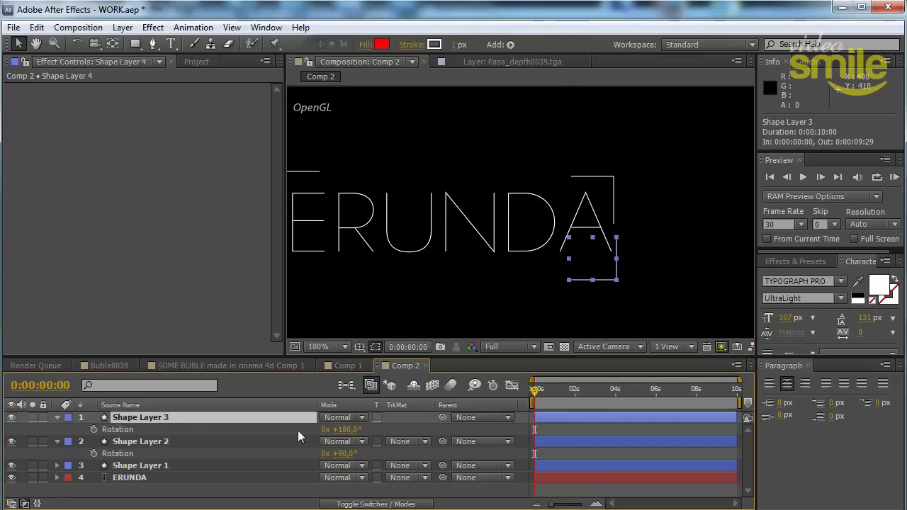
key("ctrl+d")
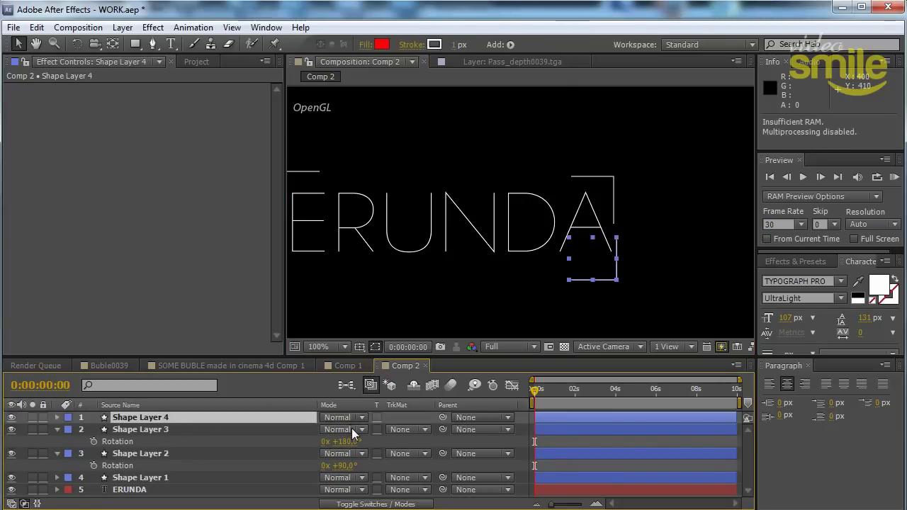
key("r")
left_click(341, 429)
type("270")
key("Return")
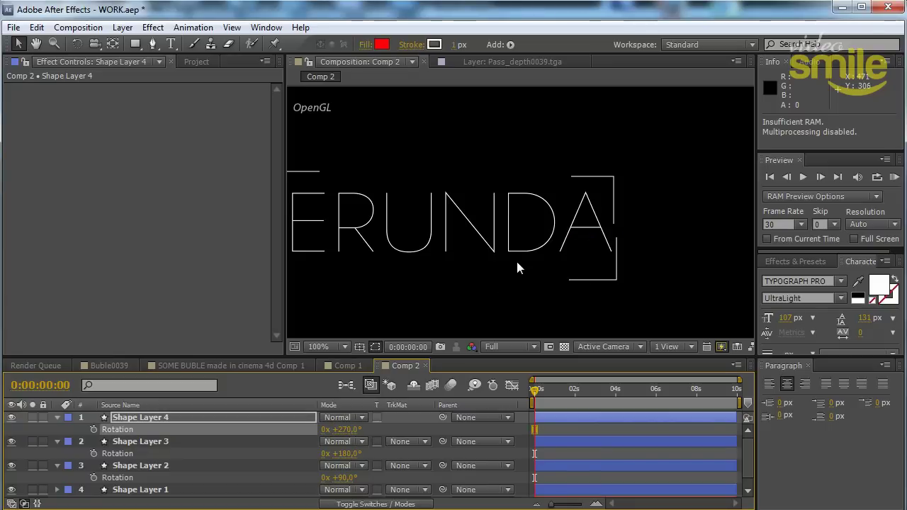
key("comma")
key("comma")
key("comma")
key("comma")
mouse_move(435, 297)
left_mouse_down()
mouse_move(461, 257)
mouse_move(461, 227)
left_mouse_up()
scroll(461, 227, "up", 1)
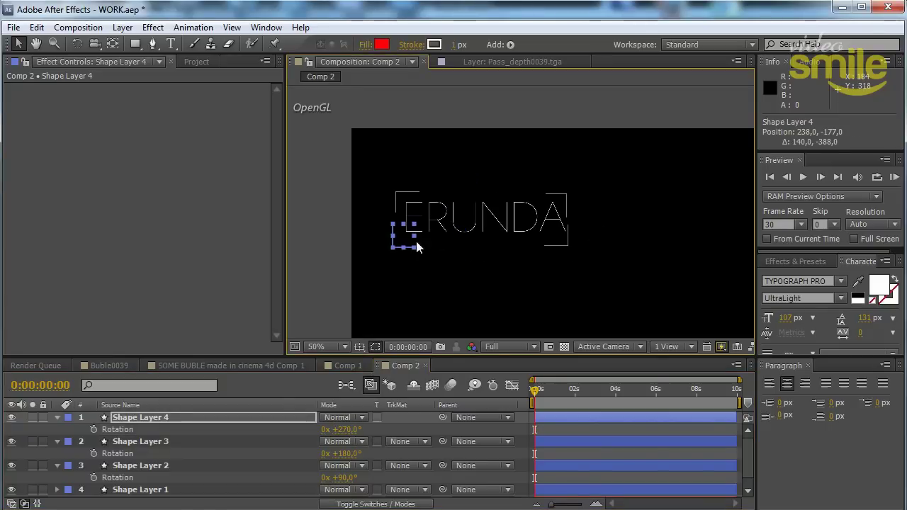
scroll(411, 243, "up", 1)
scroll(423, 269, "up", 1)
left_click_drag(409, 269, 413, 269)
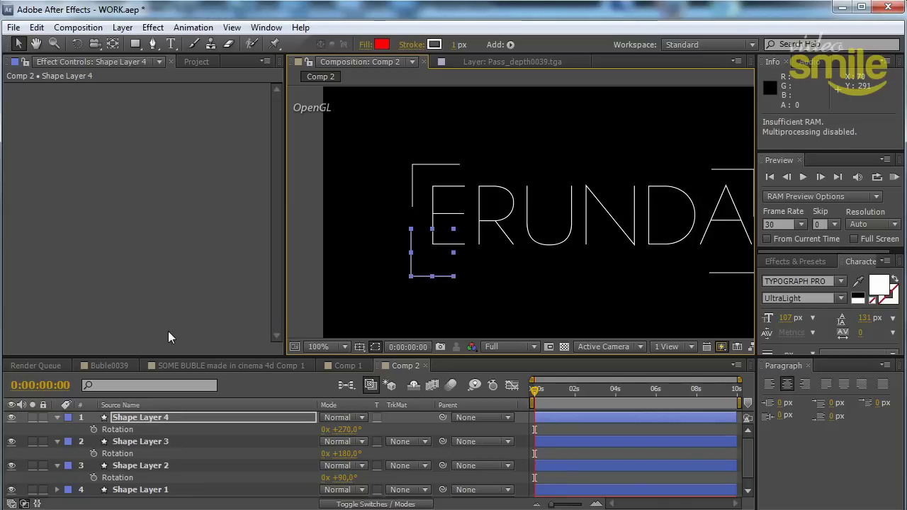
key("F2")
left_click(152, 43)
mouse_move(570, 241)
left_mouse_down()
mouse_move(439, 301)
mouse_move(583, 286)
mouse_move(749, 235)
mouse_move(583, 219)
mouse_move(612, 218)
mouse_move(534, 220)
left_mouse_up()
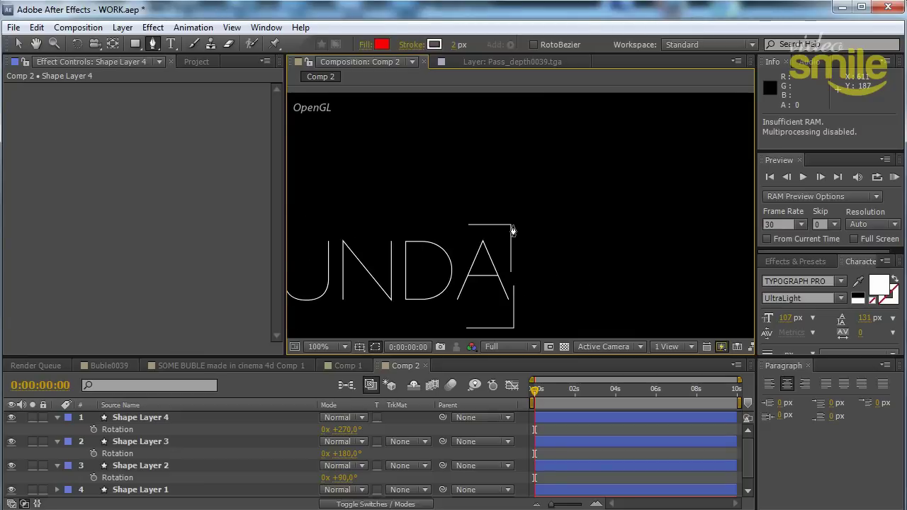
Draw a diagonal line rising up-right from the top-right bracket's corner.
left_click(512, 225)
left_click(640, 129)
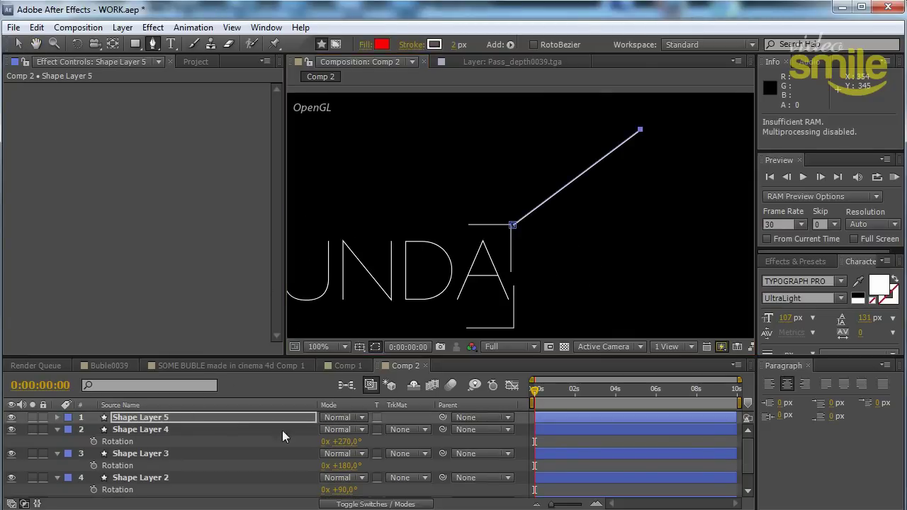
key("v")
Set Shape Layer 5's Stroke 1 width to 1 px.
left_click(58, 417)
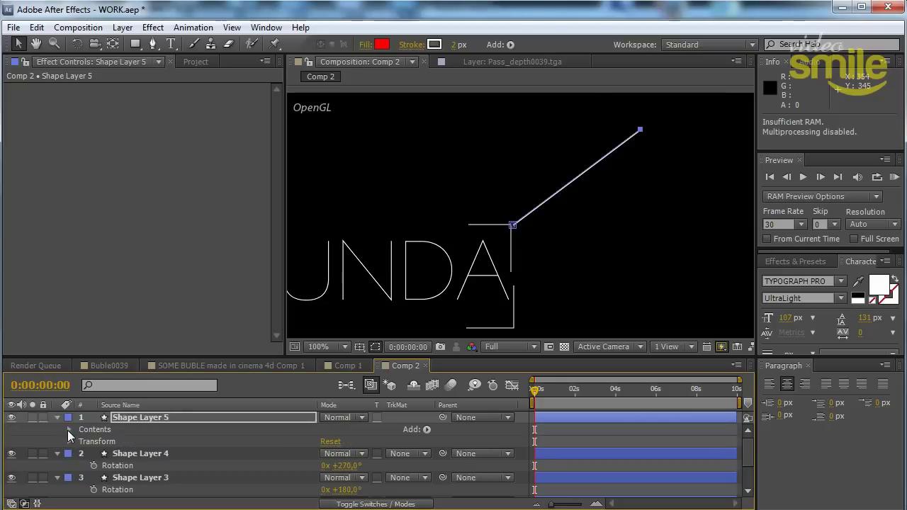
left_click(69, 429)
left_click(81, 442)
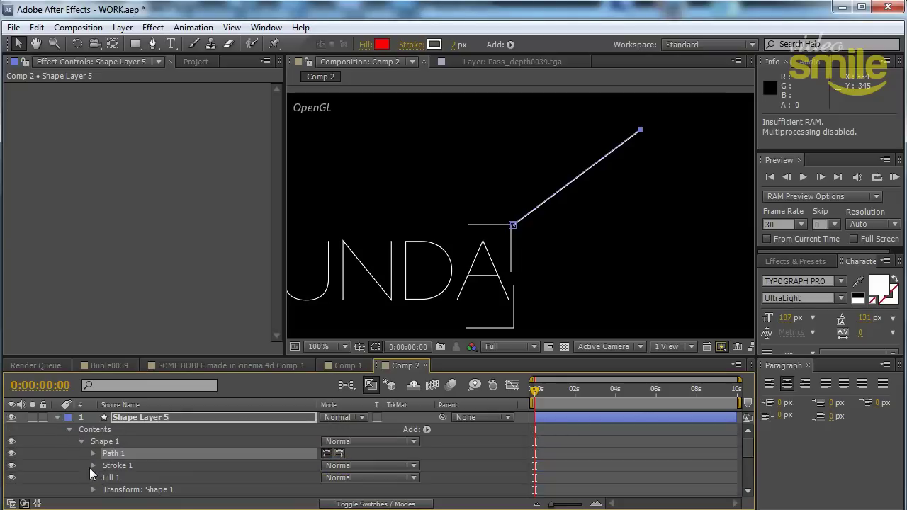
left_click(92, 465)
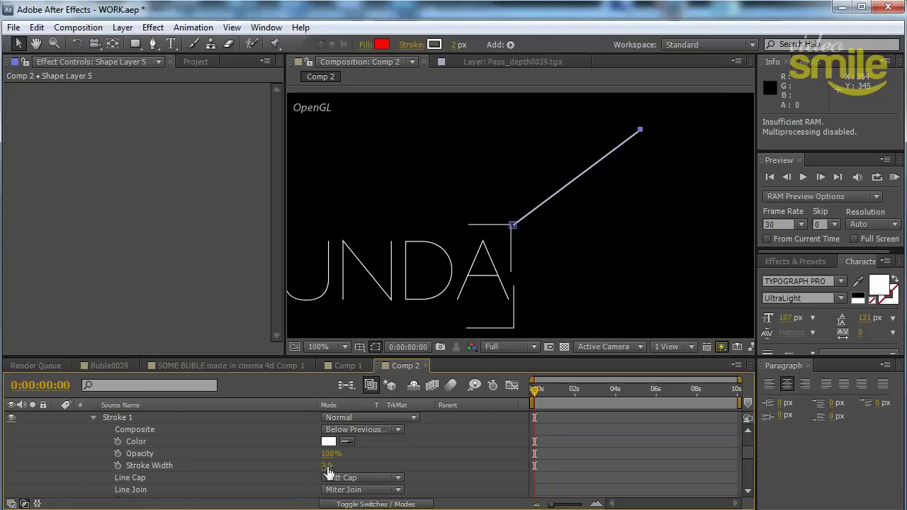
left_click(333, 465)
left_click(446, 444)
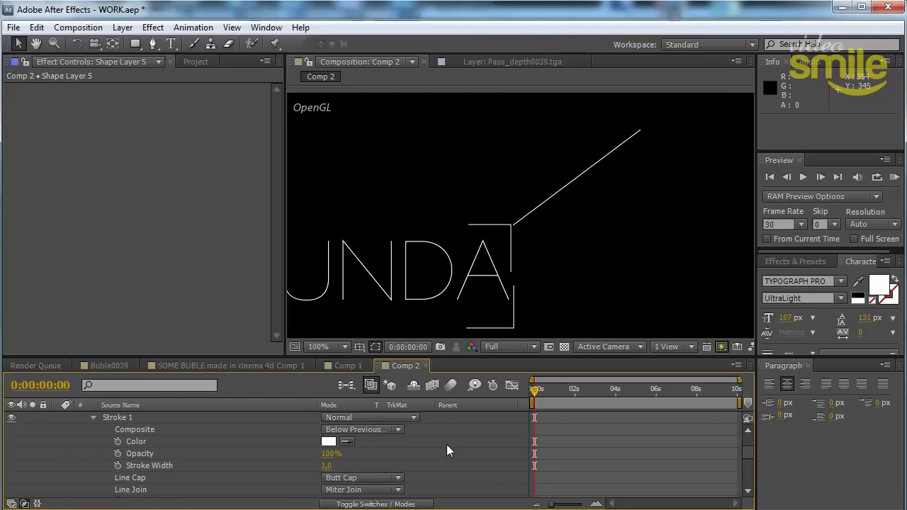
Nudge the diagonal line so it meets the bracket corner, then view the whole composition.
scroll(133, 422, "up", 2)
scroll(141, 425, "up", 2)
left_click(141, 423)
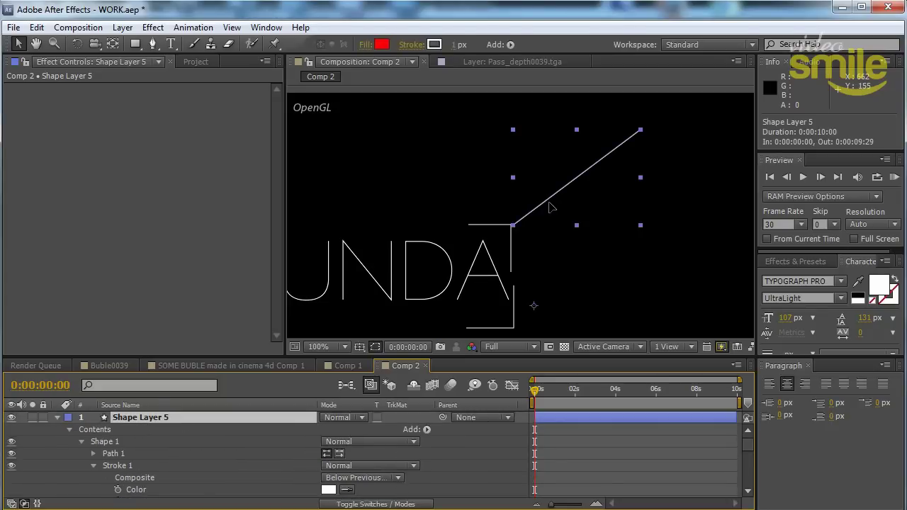
left_click_drag(550, 204, 547, 205)
left_click(491, 450)
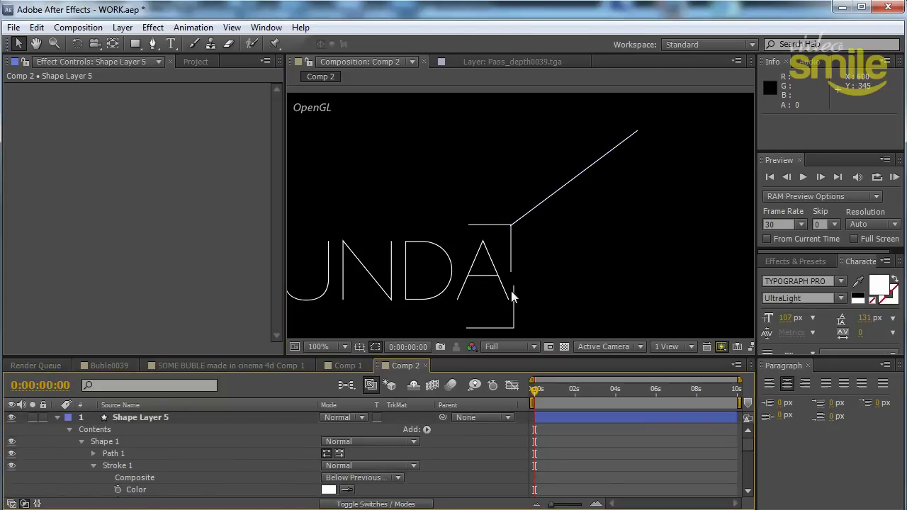
scroll(517, 238, "up", 2)
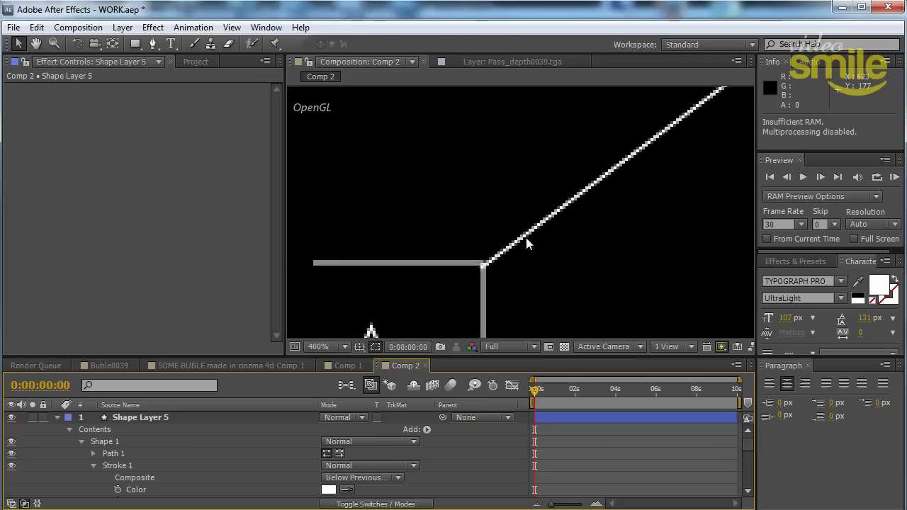
left_click(526, 237)
left_click(573, 239)
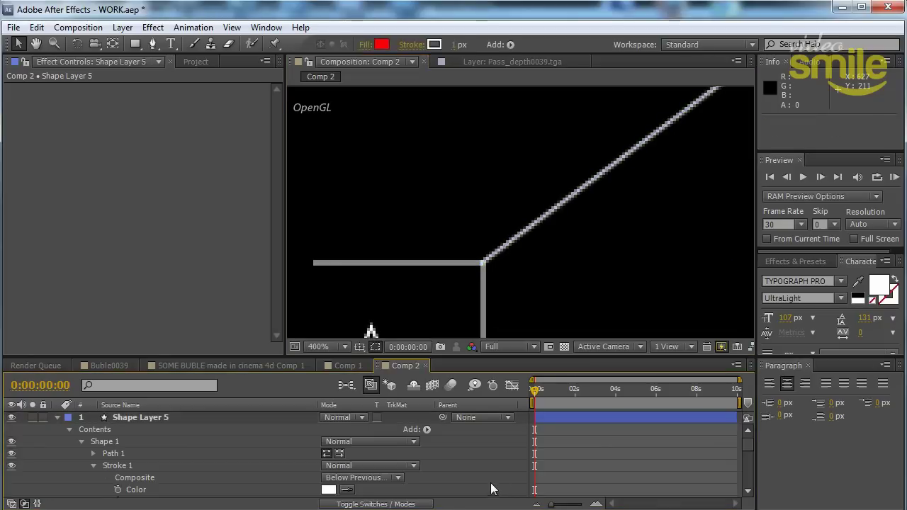
scroll(516, 241, "down", 2)
scroll(496, 283, "down", 3)
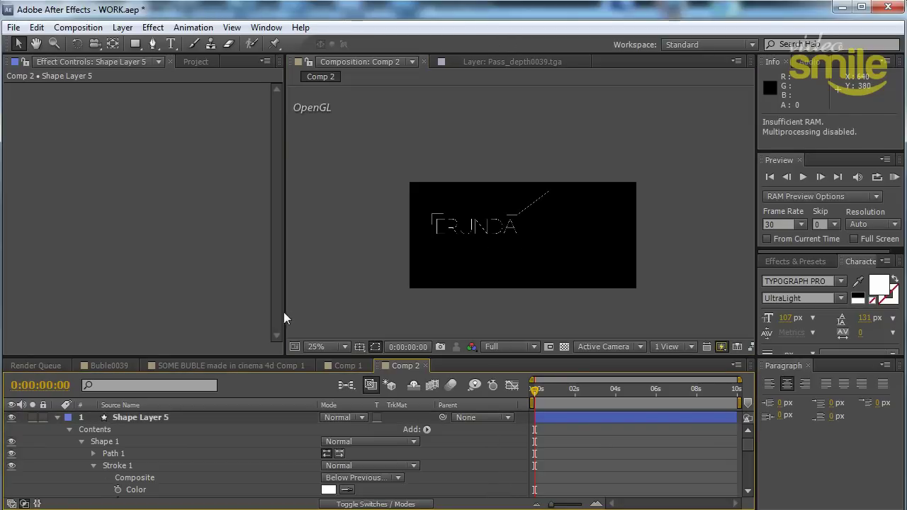
key("period")
Nest Comp 2 into Comp 1 above Adjustment Layer 3 and enable its 3D Layer switch.
left_click(348, 366)
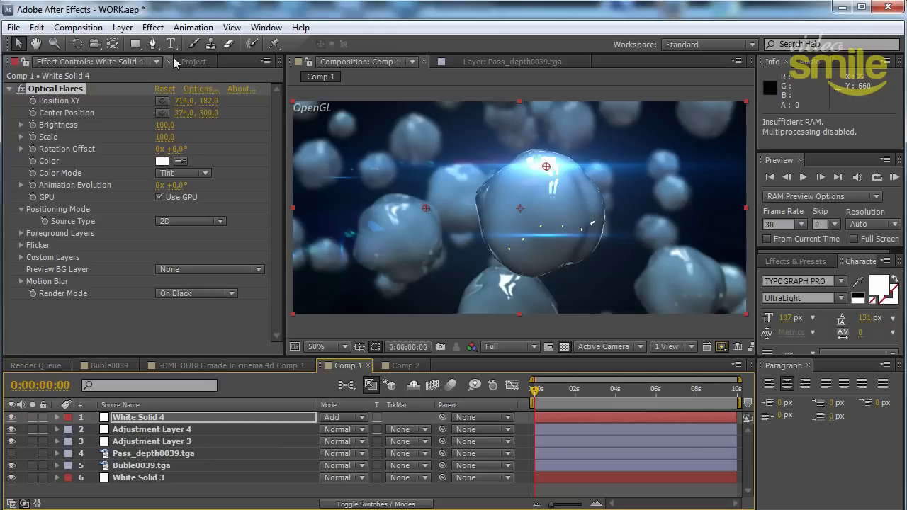
left_click(198, 64)
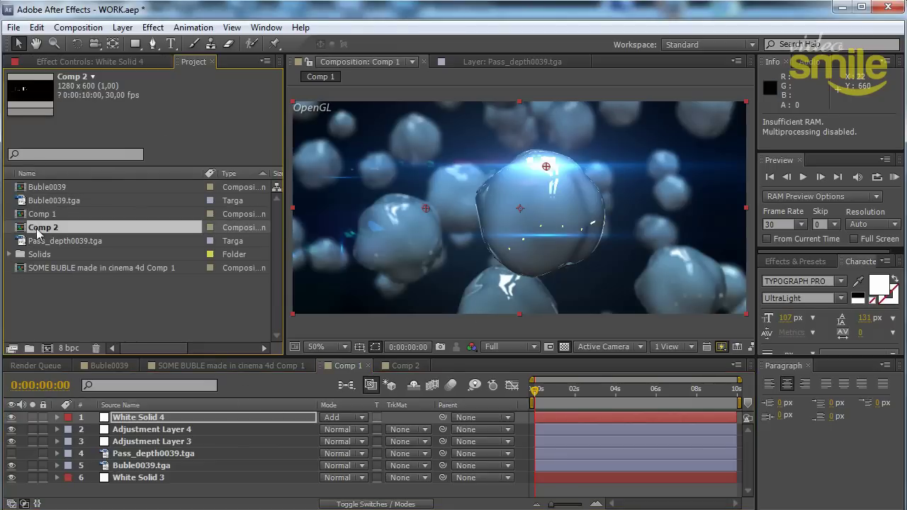
left_click_drag(37, 233, 155, 445)
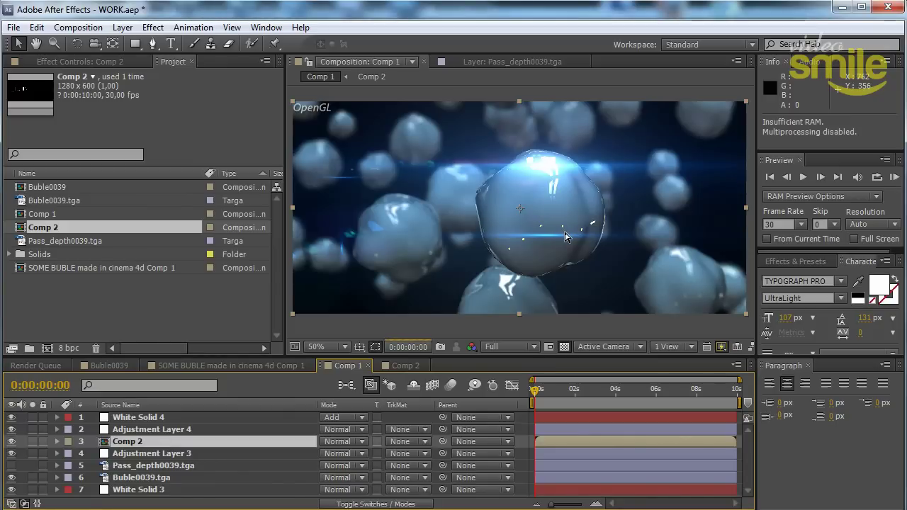
left_click_drag(566, 217, 553, 233)
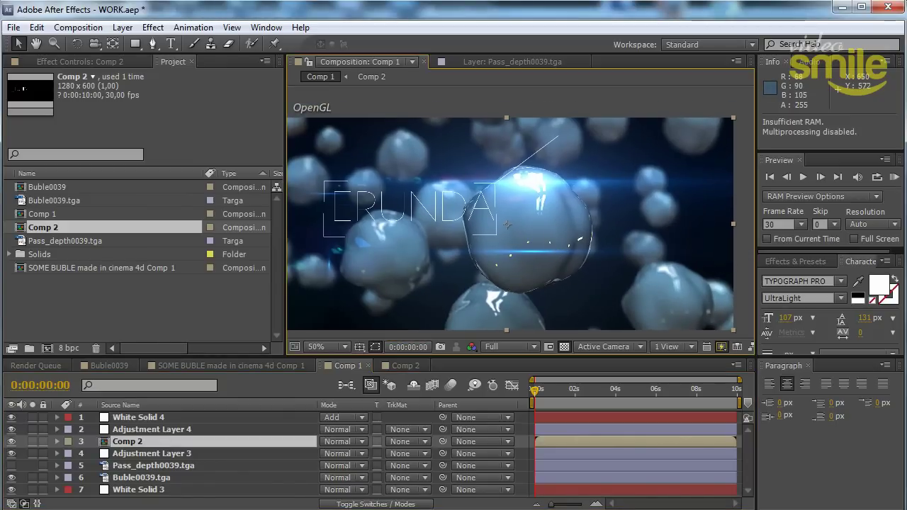
left_click(389, 504)
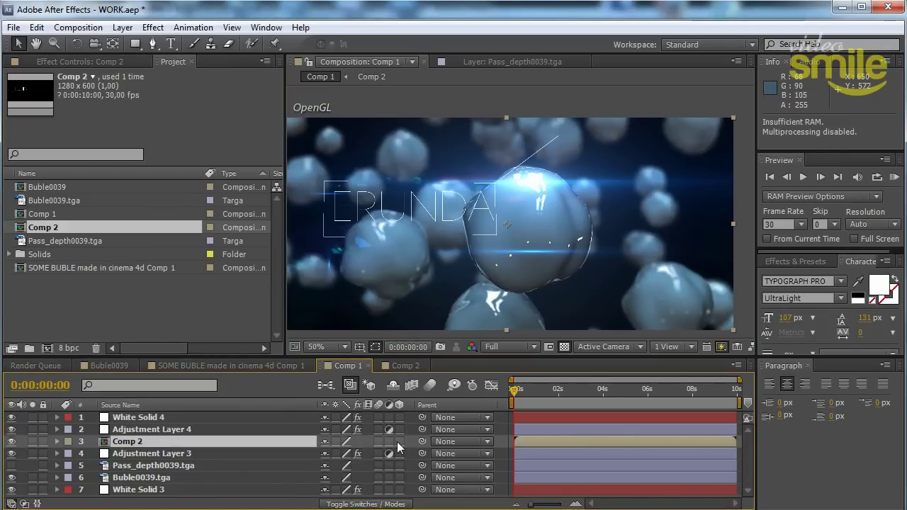
left_click(399, 442)
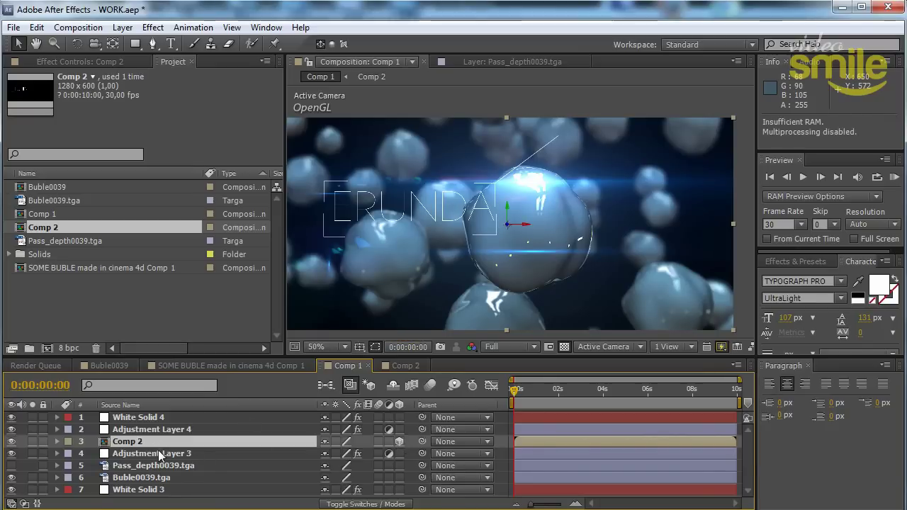
Set the Comp 2 layer's Orientation Y to 24° and Y Rotation to 20°.
key("r")
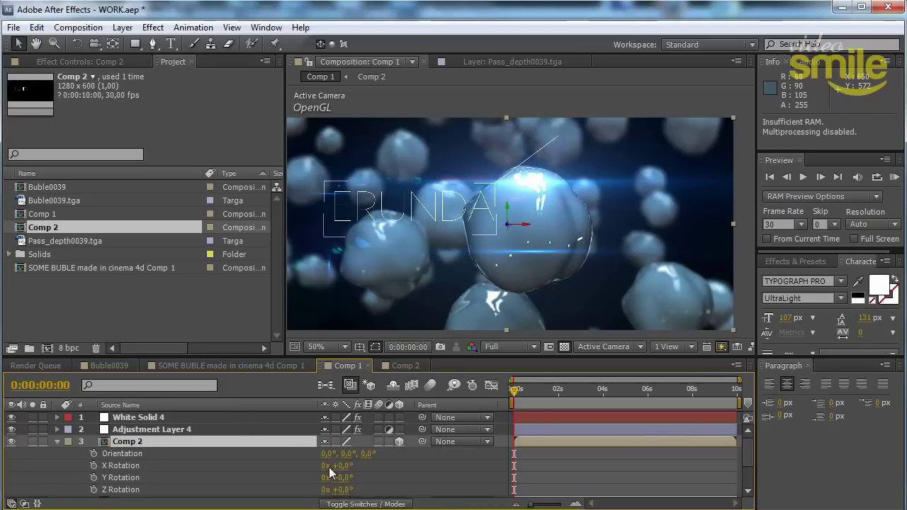
mouse_move(345, 453)
left_mouse_down()
mouse_move(391, 446)
mouse_move(368, 447)
left_mouse_up()
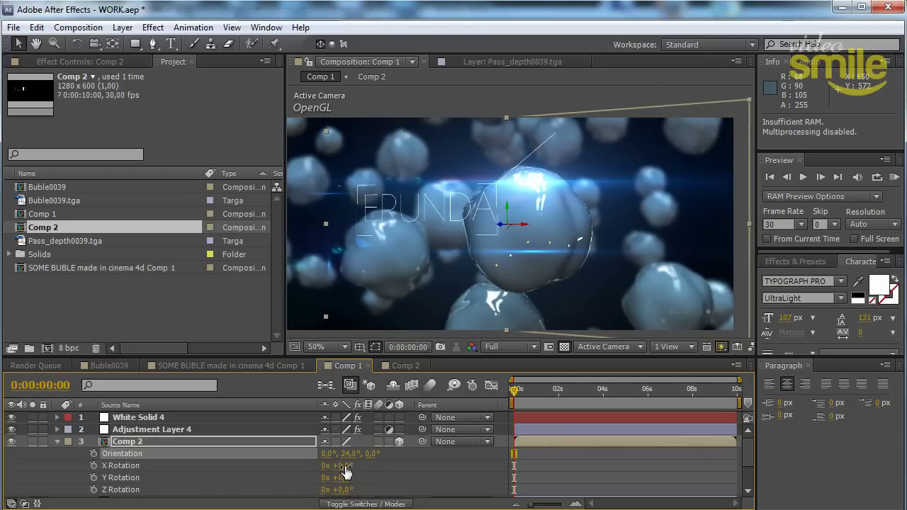
mouse_move(349, 478)
left_mouse_down()
mouse_move(373, 477)
mouse_move(357, 481)
left_mouse_up()
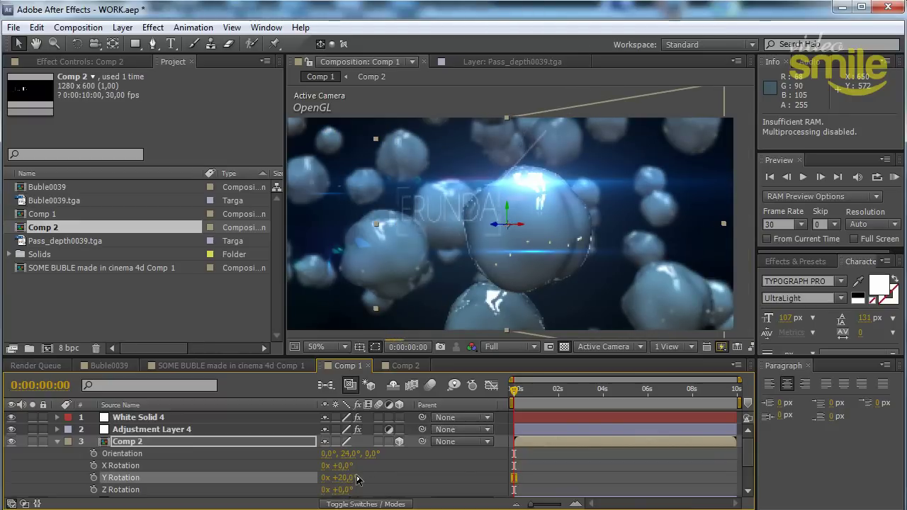
Lower the title to Position 640,421,0 and enlarge the composition viewer panel.
left_click(202, 443)
key("shift+p")
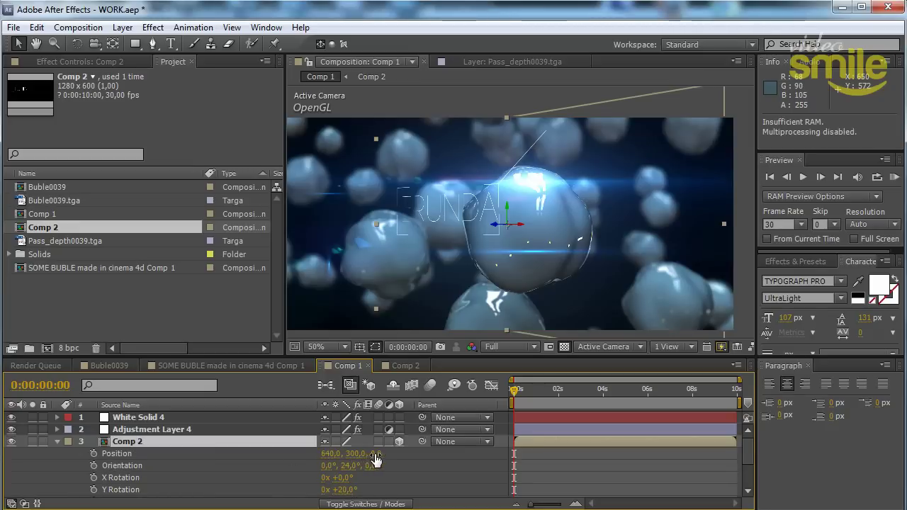
mouse_move(355, 457)
left_mouse_down()
mouse_move(531, 437)
mouse_move(465, 445)
mouse_move(479, 447)
left_mouse_up()
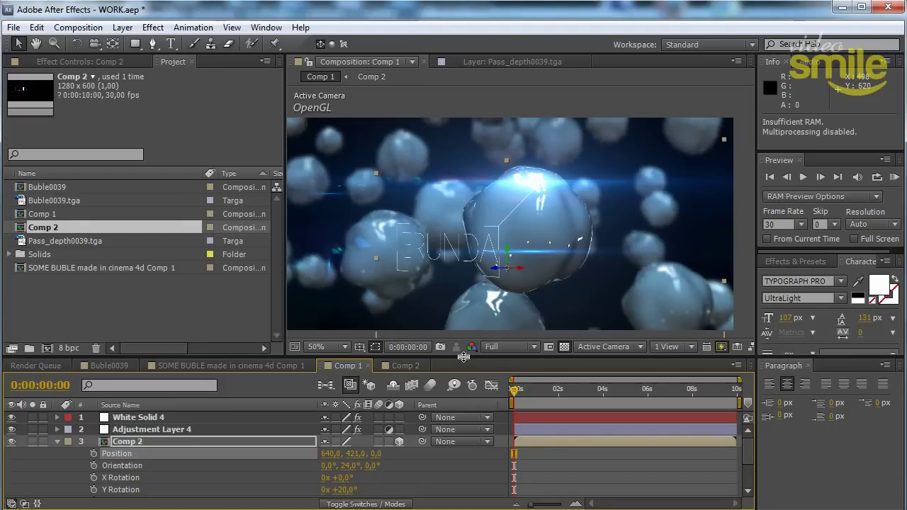
left_click_drag(463, 357, 464, 424)
left_click_drag(284, 331, 240, 330)
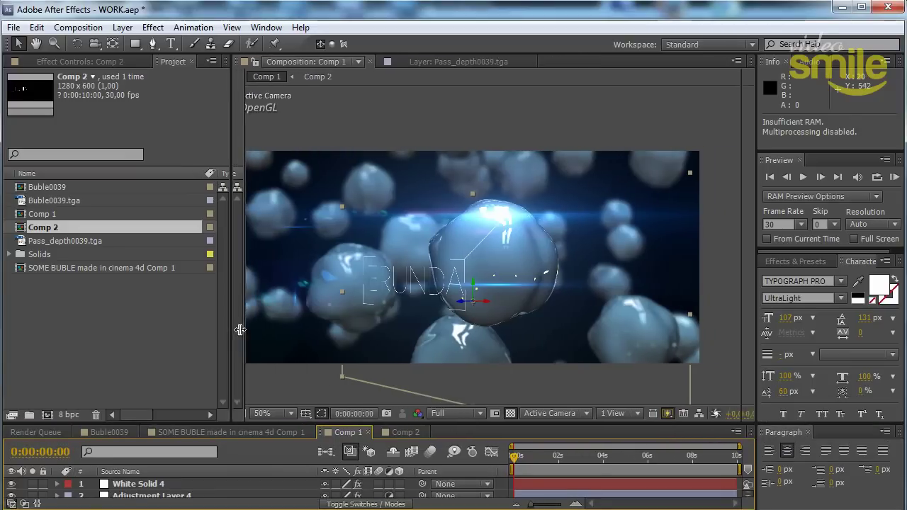
Maximize the composition viewer and set its magnification to Fit.
key("grave")
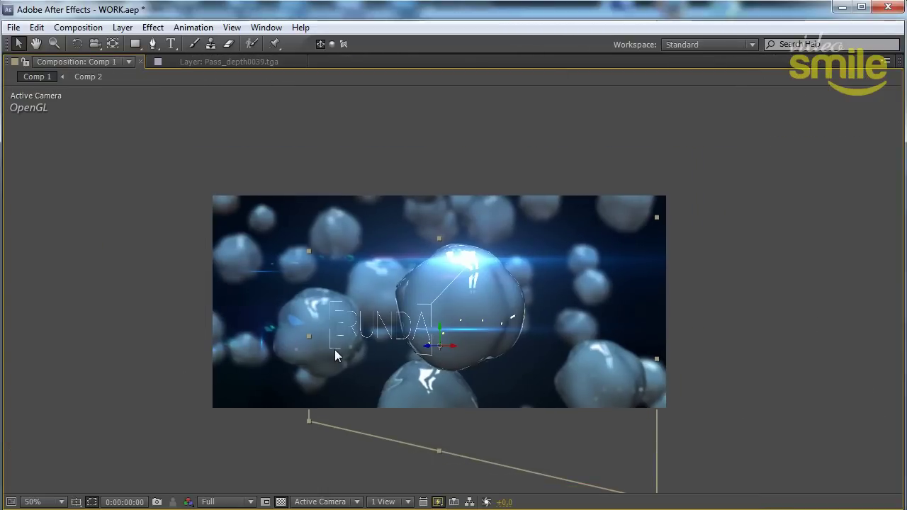
left_click(42, 501)
left_click(71, 240)
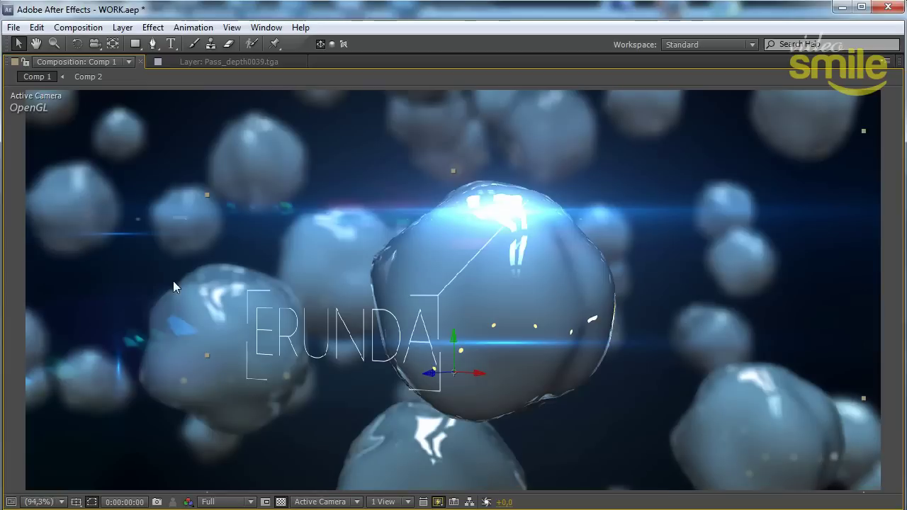
Tilt the title slightly with the Rotation tool, then slide it left along X.
key("c")
key("c")
key("w")
left_click_drag(454, 339, 467, 347)
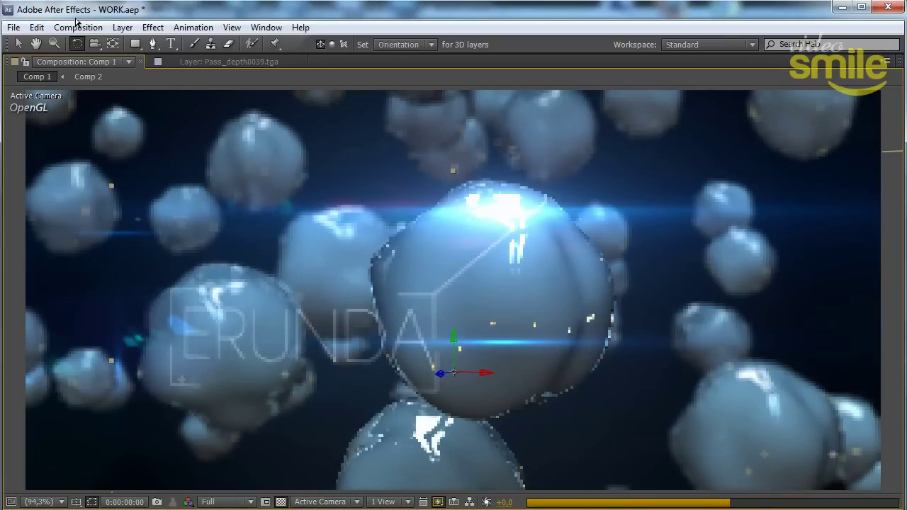
key("v")
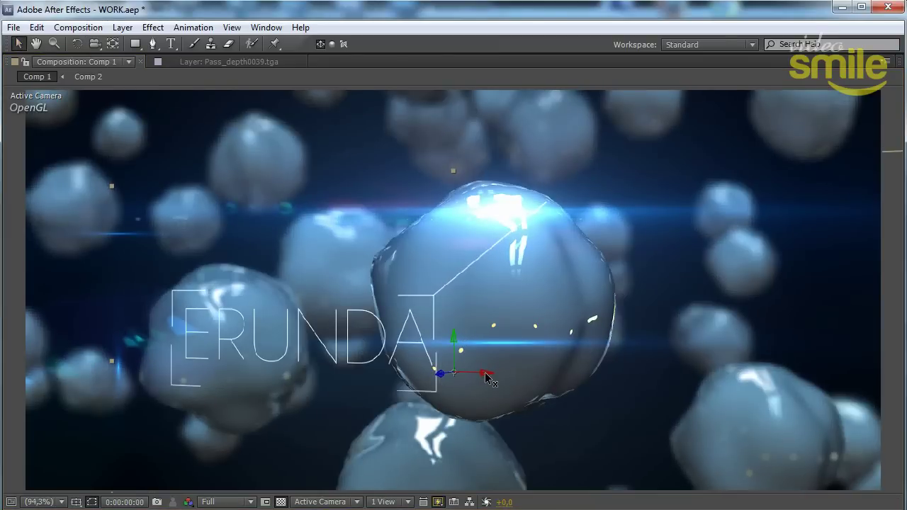
left_click_drag(489, 378, 445, 371)
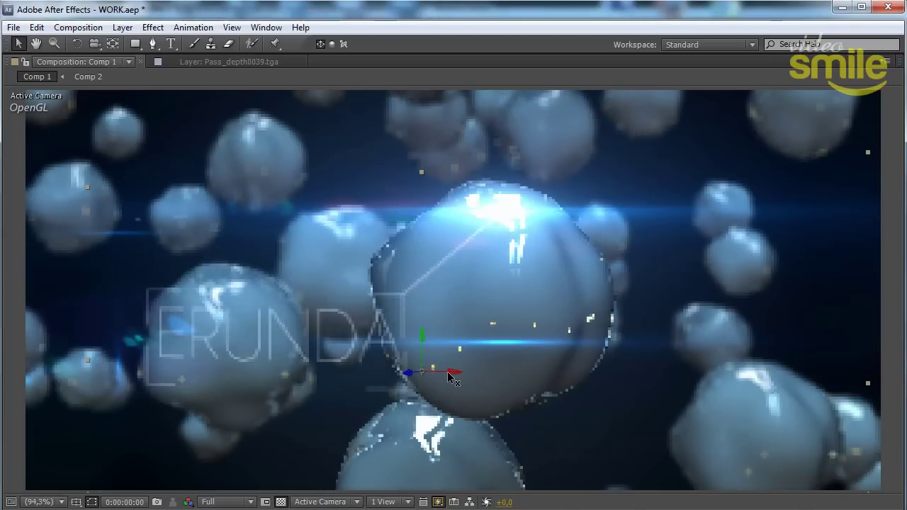